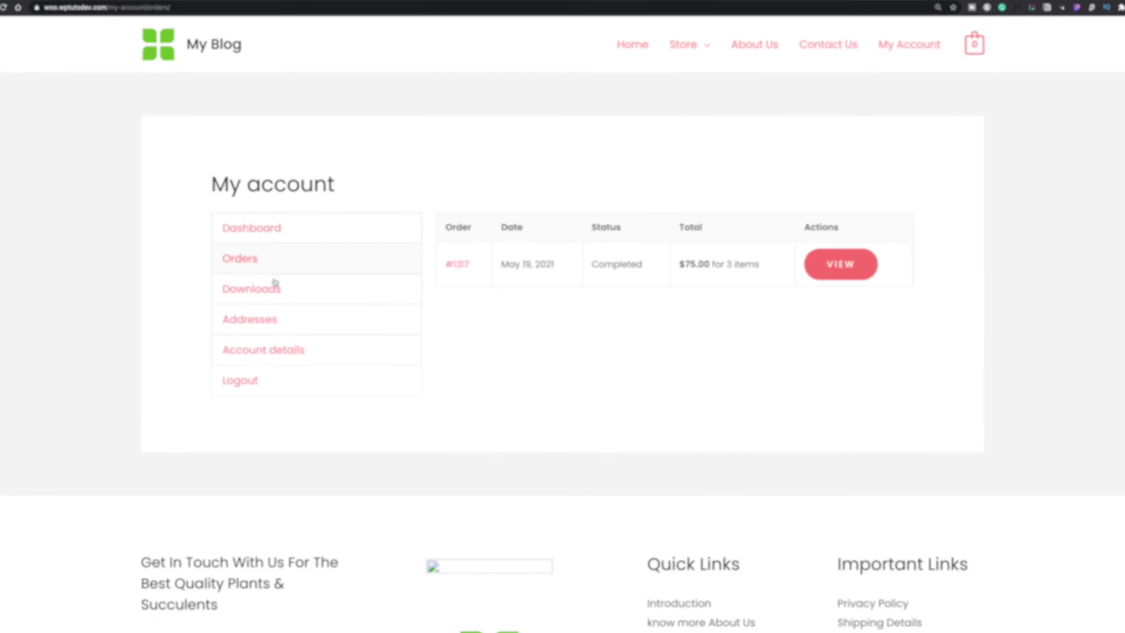
# Review the default account page's Downloads and Addresses sections, and the custom account page's Address Book and My Details sections.
pyautogui.click(273, 284)
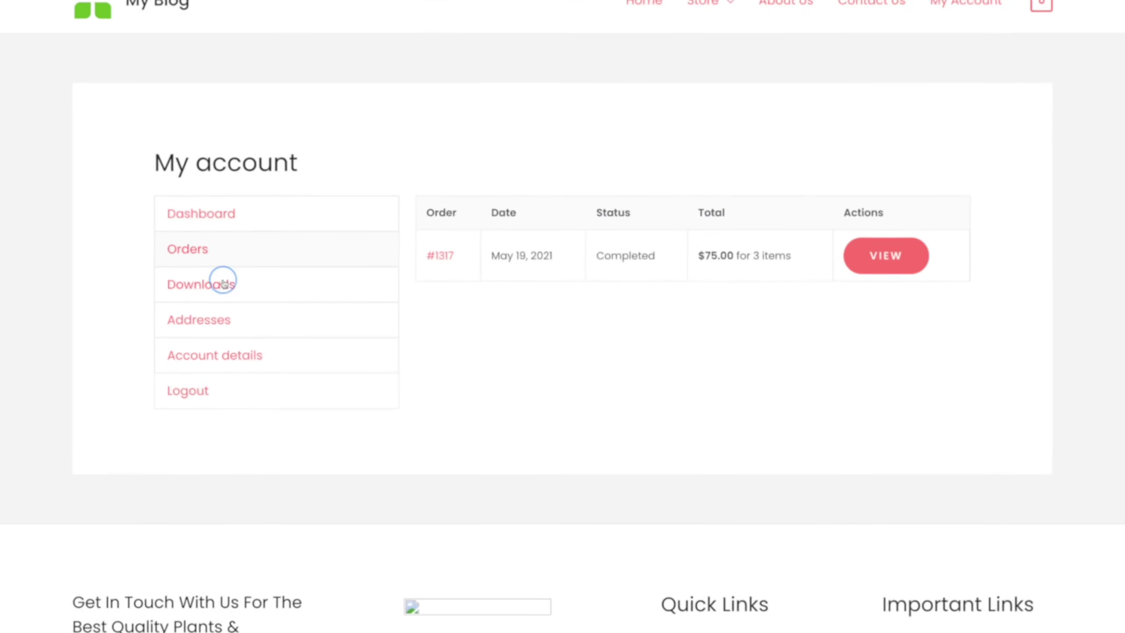
pyautogui.click(214, 315)
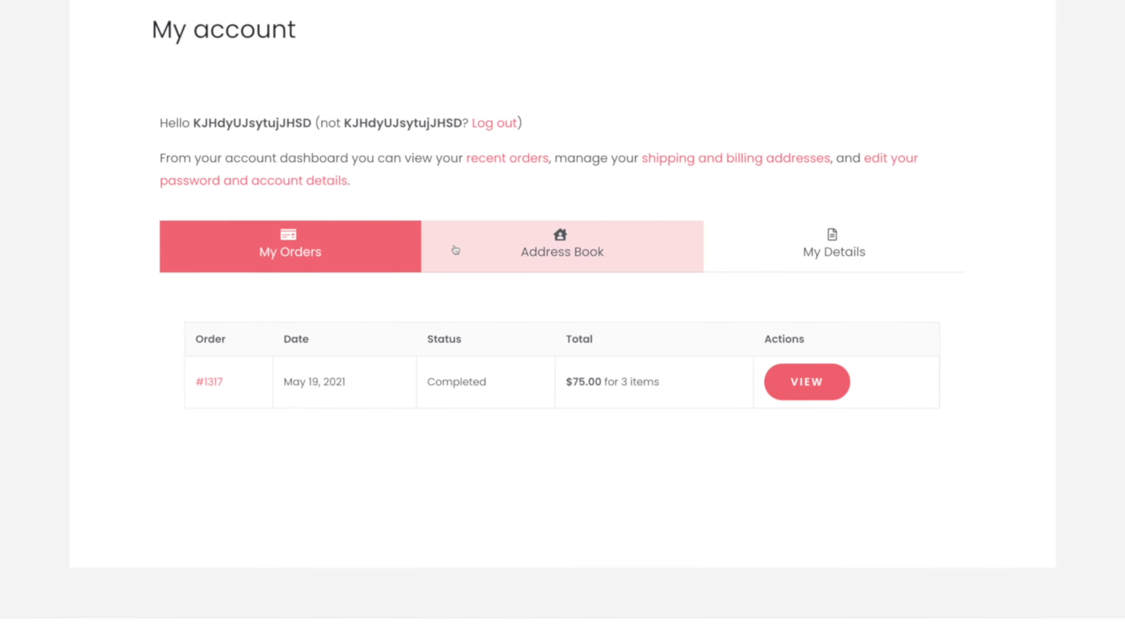
pyautogui.click(520, 248)
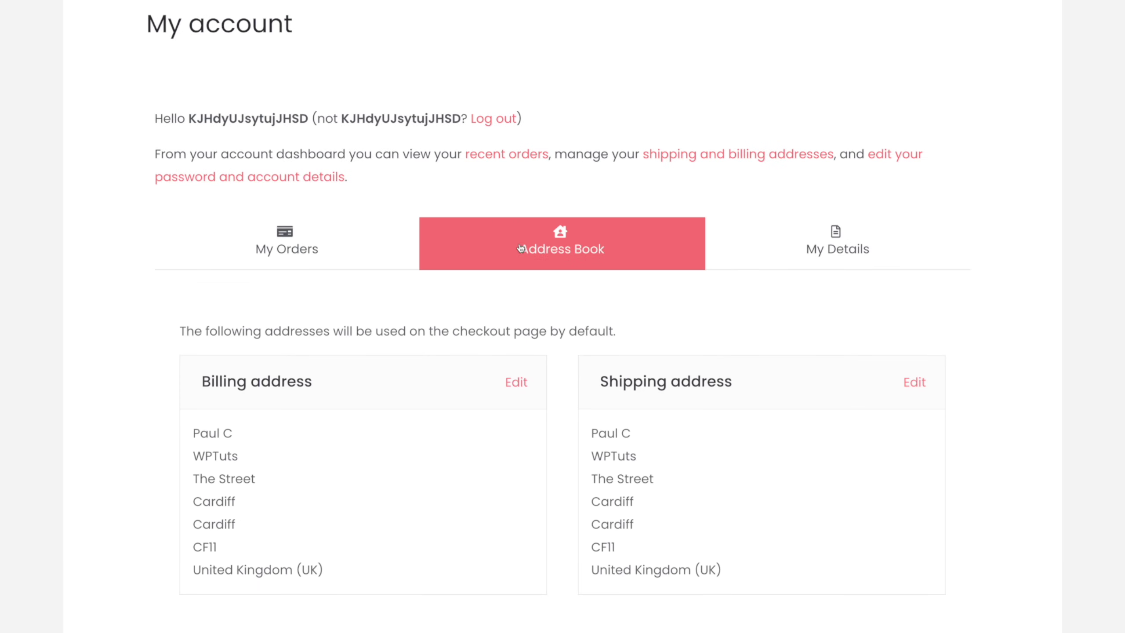
pyautogui.click(819, 244)
pyautogui.scroll(-2, 816, 244)
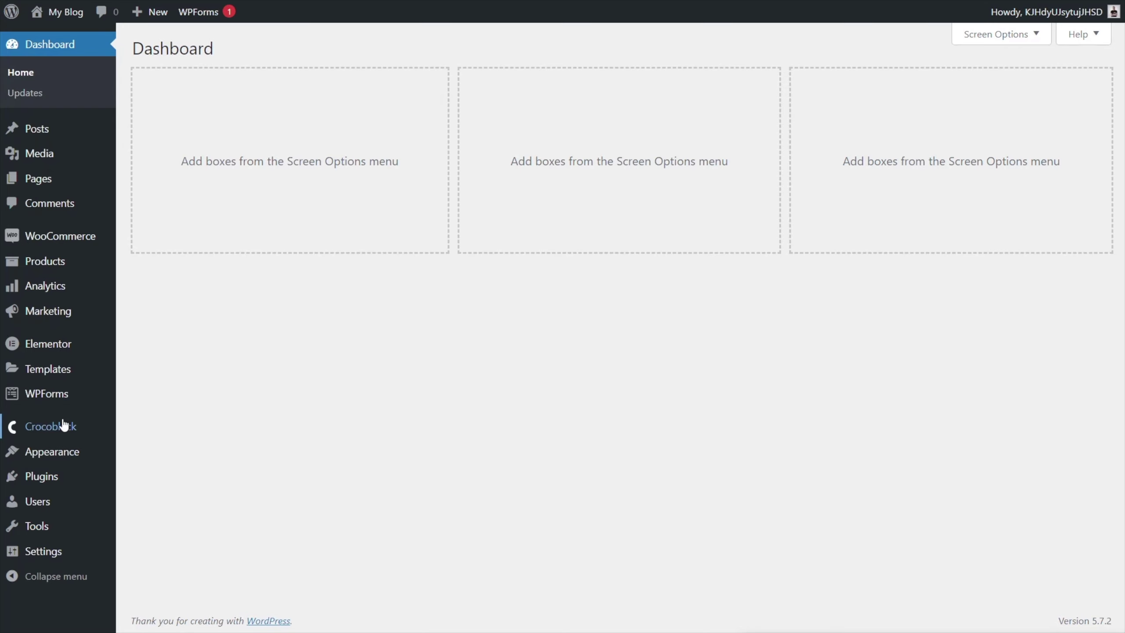
# Create a JetWooBuilder template for the My Account page named "Croco My Account" from the Woo Page Builder templates list.
pyautogui.moveTo(63, 425)
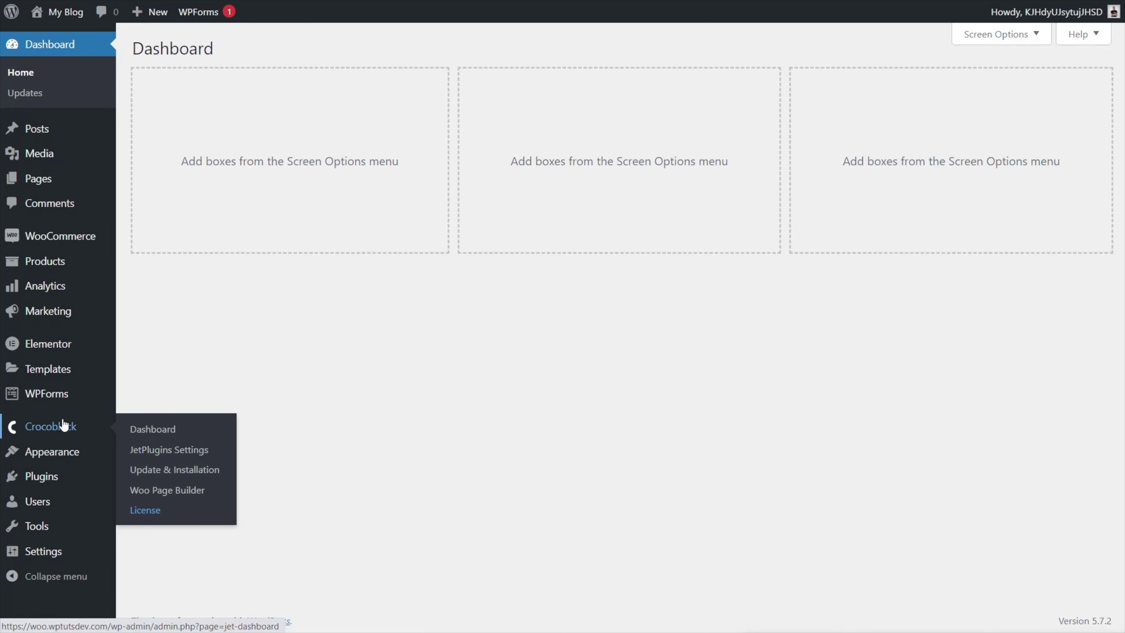
pyautogui.click(171, 490)
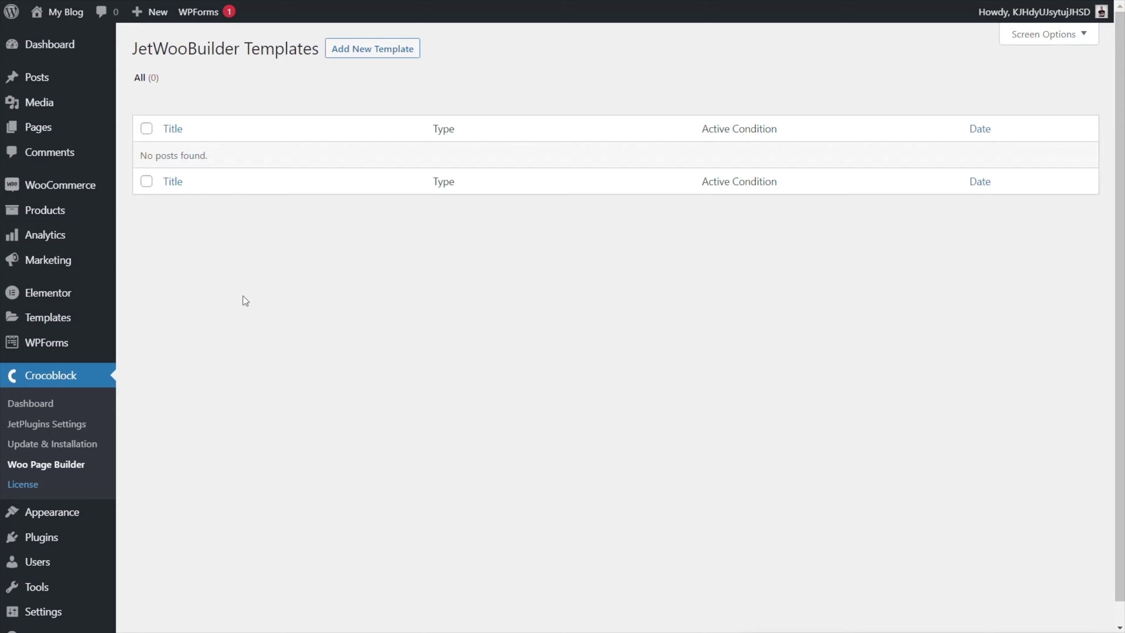
pyautogui.click(341, 49)
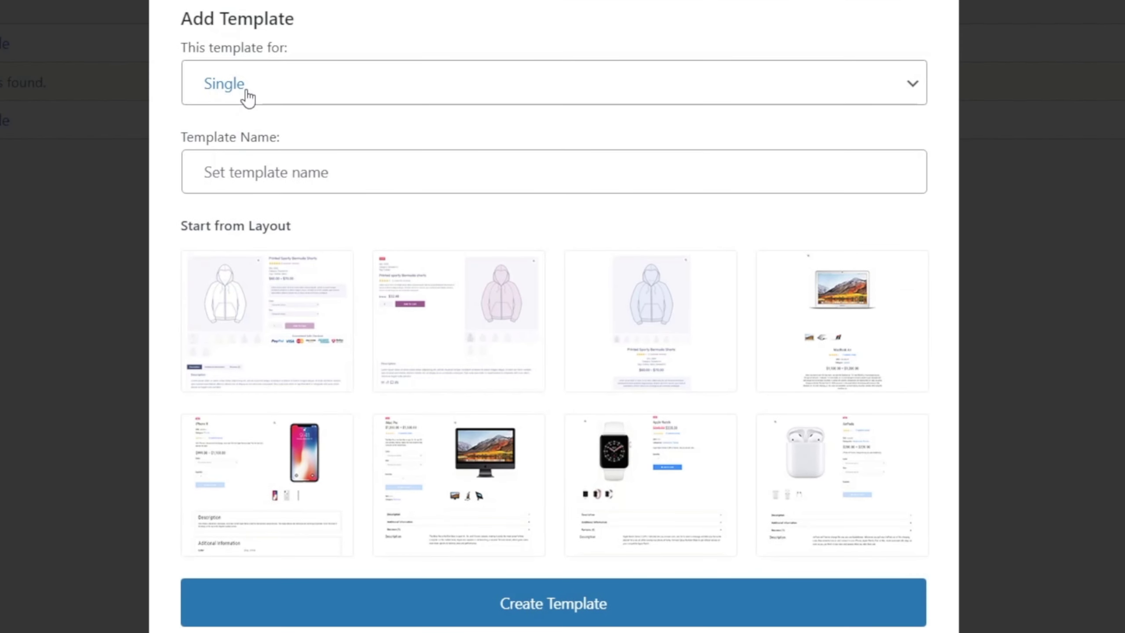
pyautogui.click(331, 155)
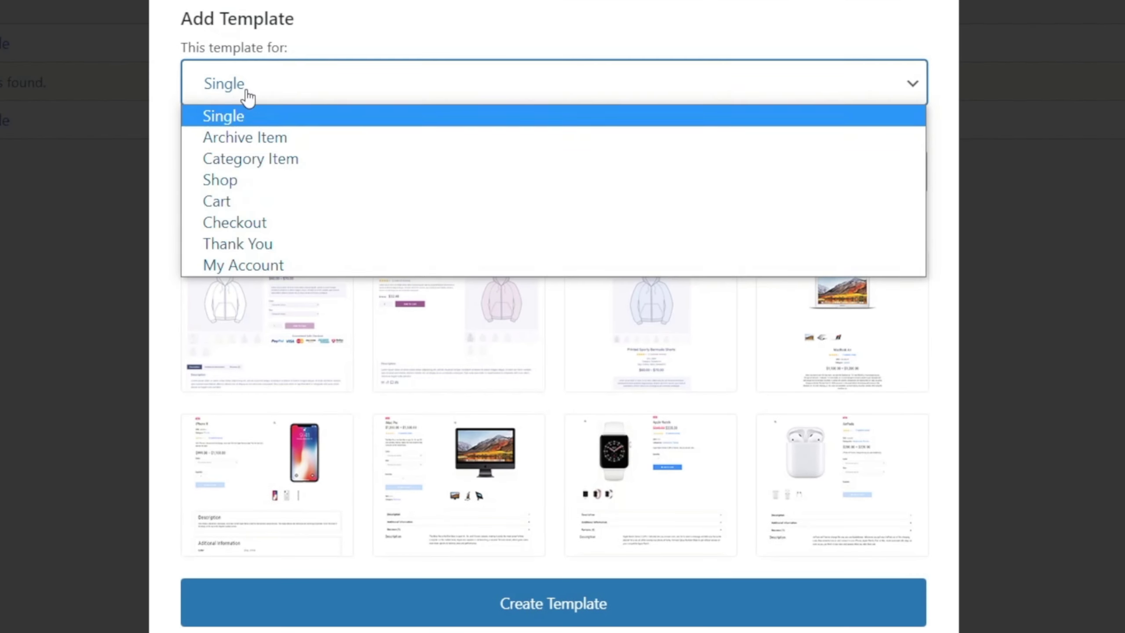
pyautogui.click(256, 266)
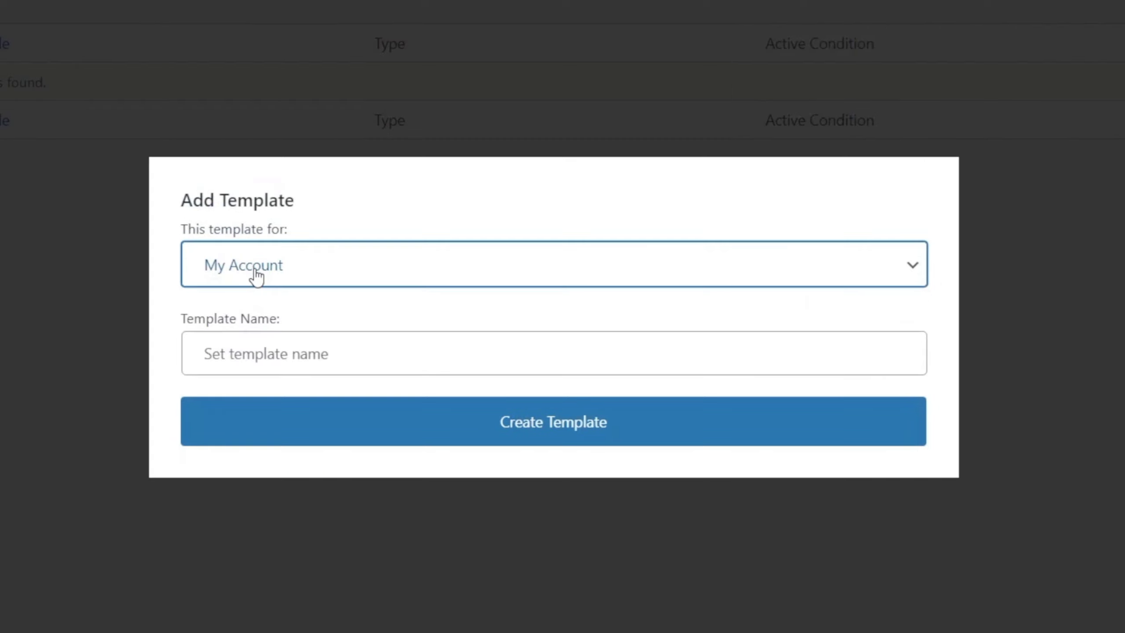
pyautogui.click(336, 361)
pyautogui.write('Croco My Account')
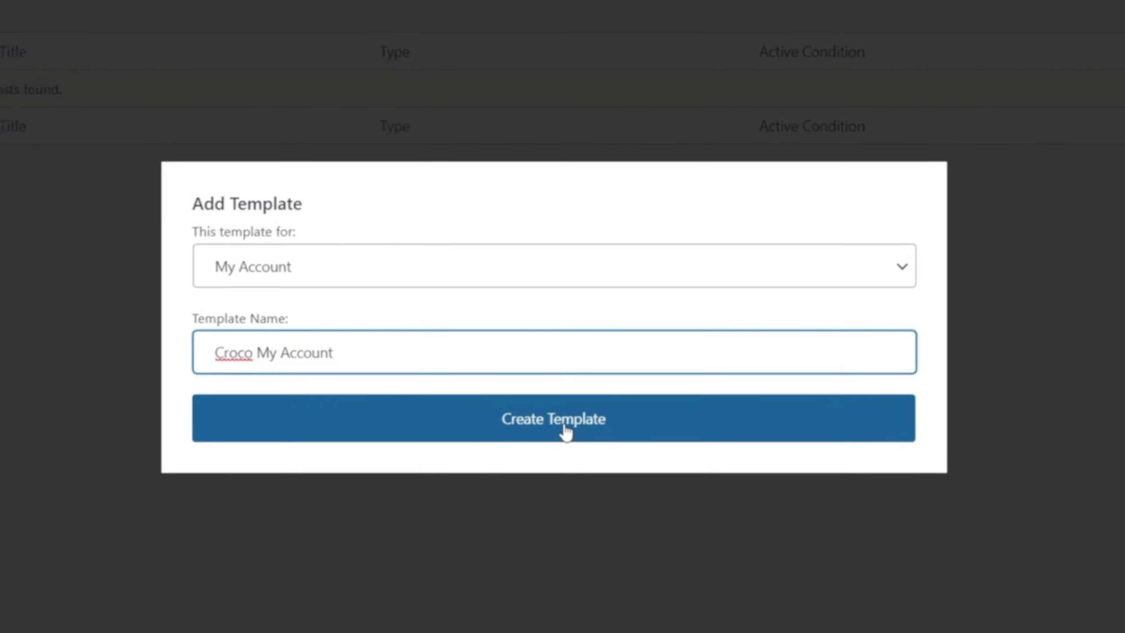
pyautogui.click(565, 427)
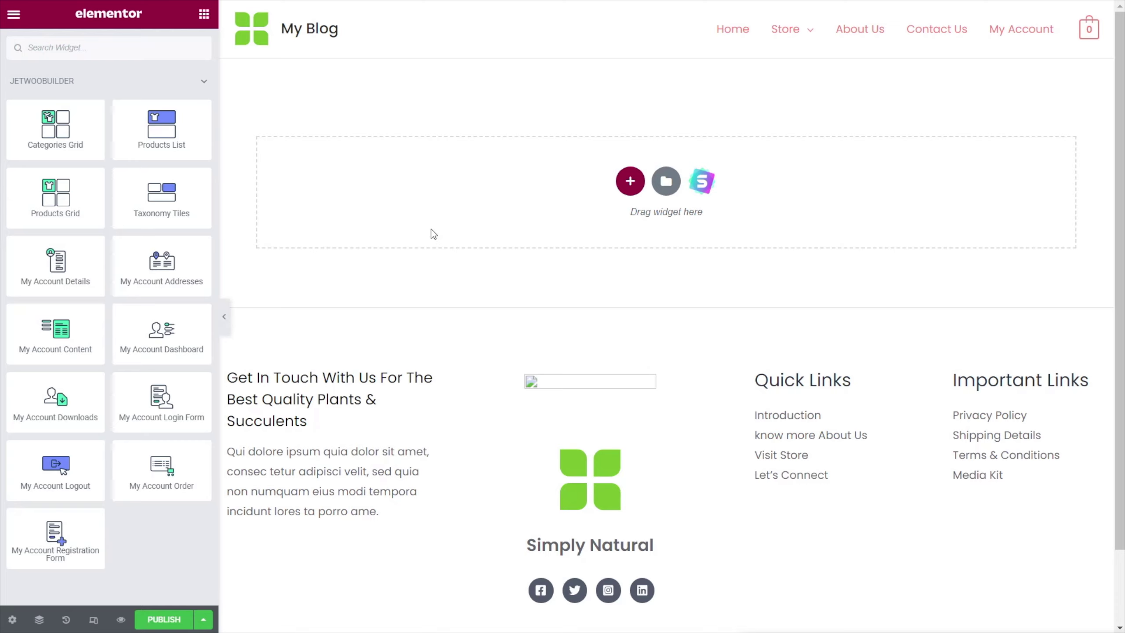
# Add a Heading widget to the empty template with the title "Welcome to your account".
pyautogui.click(196, 20)
pyautogui.moveTo(162, 153); pyautogui.dragTo(382, 193)
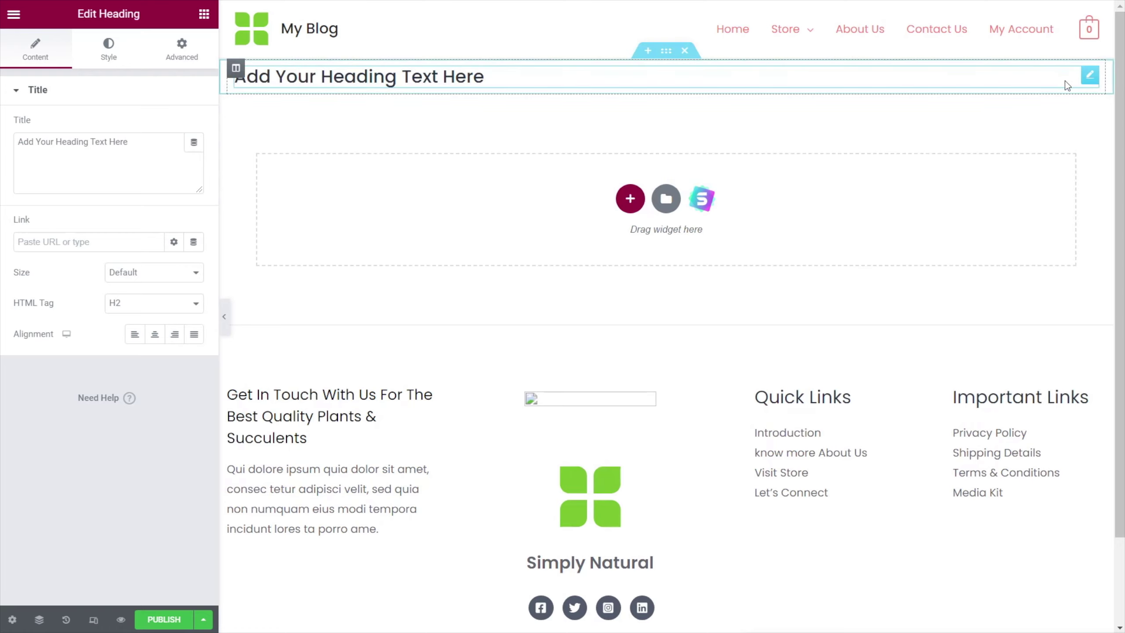
pyautogui.moveTo(129, 141); pyautogui.dragTo(18, 141)
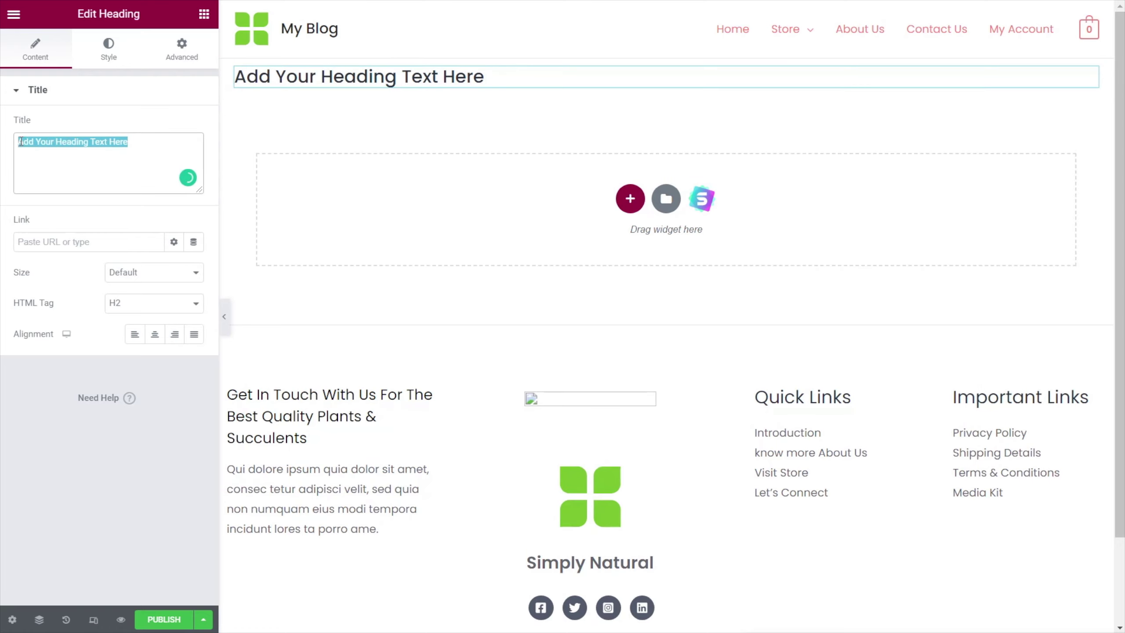
pyautogui.write('Welcome to your account')
# Find the My Account Dashboard widget and place it directly below the welcome heading.
pyautogui.click(204, 13)
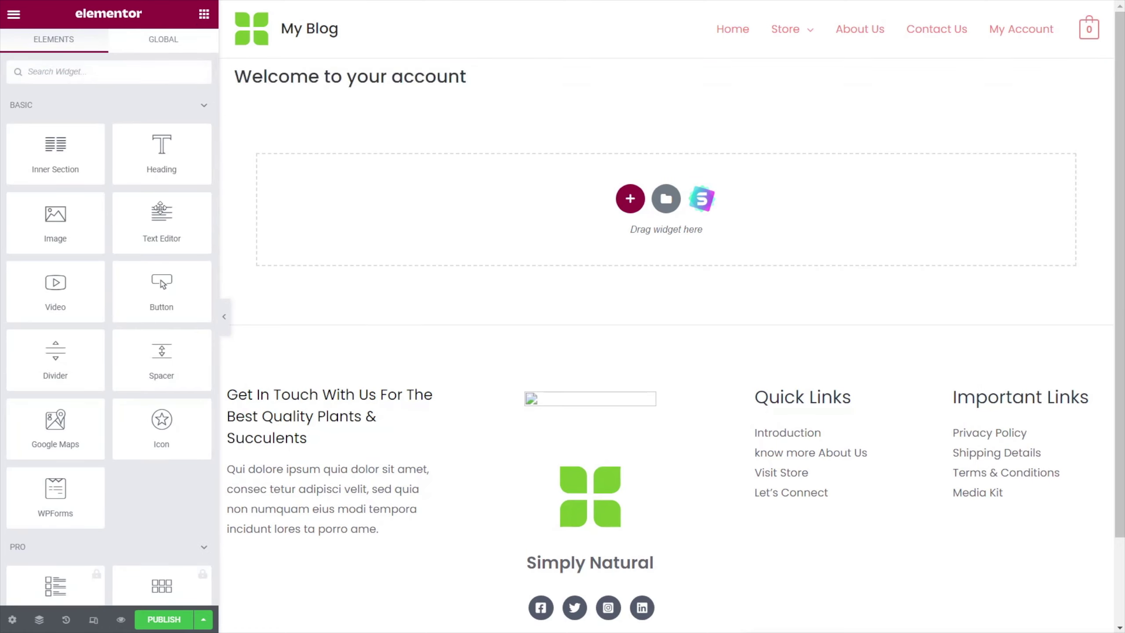
pyautogui.click(132, 71)
pyautogui.write('my')
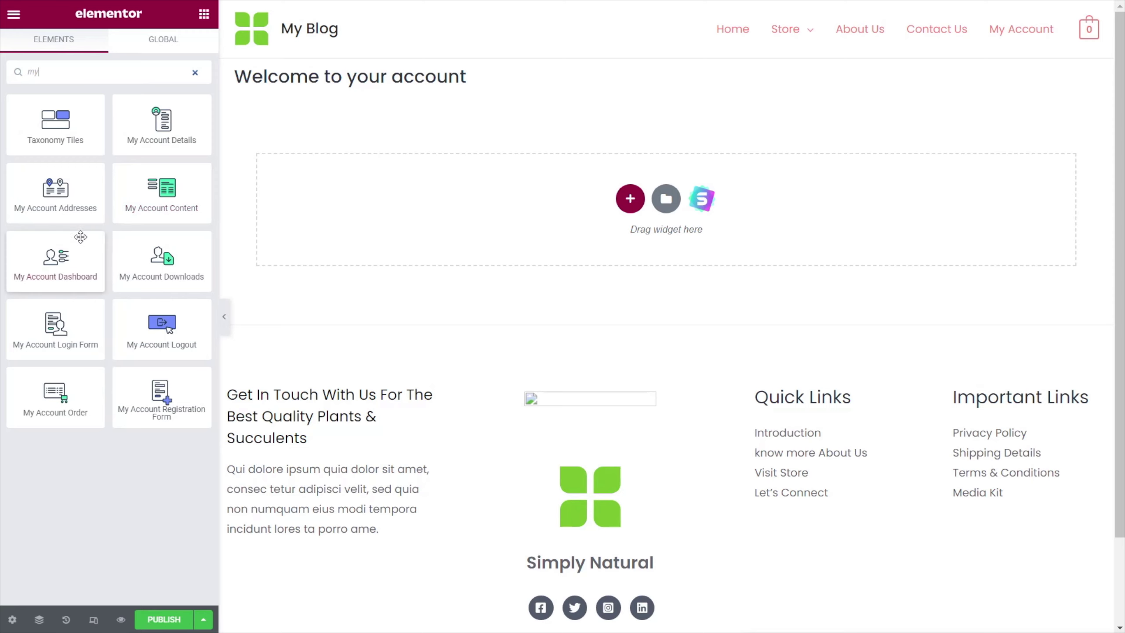
pyautogui.moveTo(55, 257); pyautogui.dragTo(389, 97)
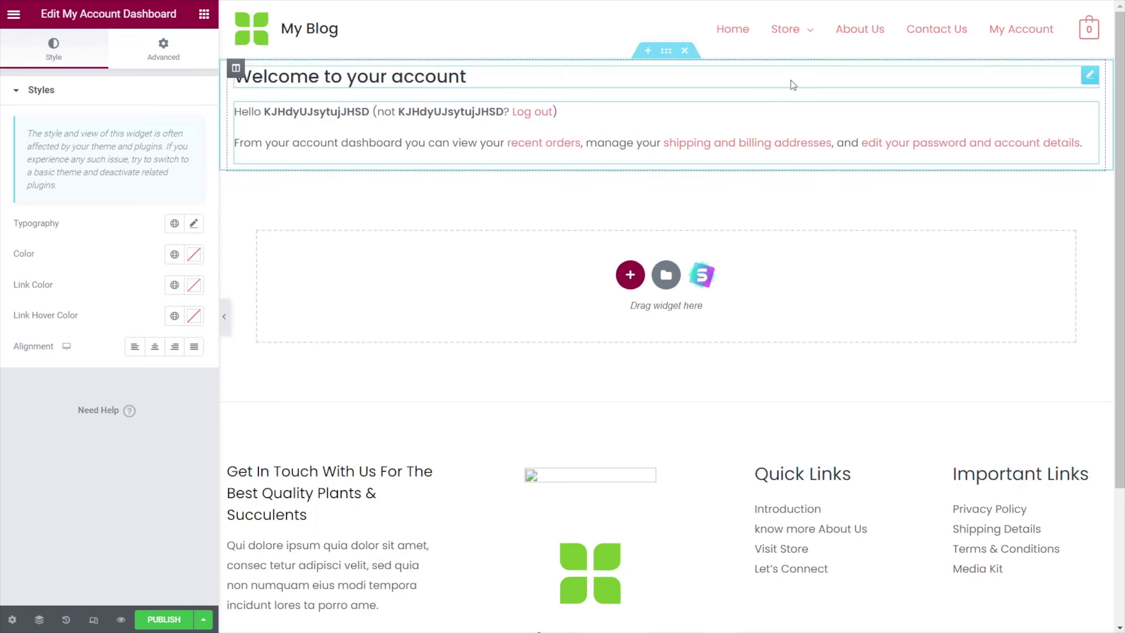
# Set the section's padding to 50 px on all sides and its top and bottom margins to 50 px.
pyautogui.click(666, 51)
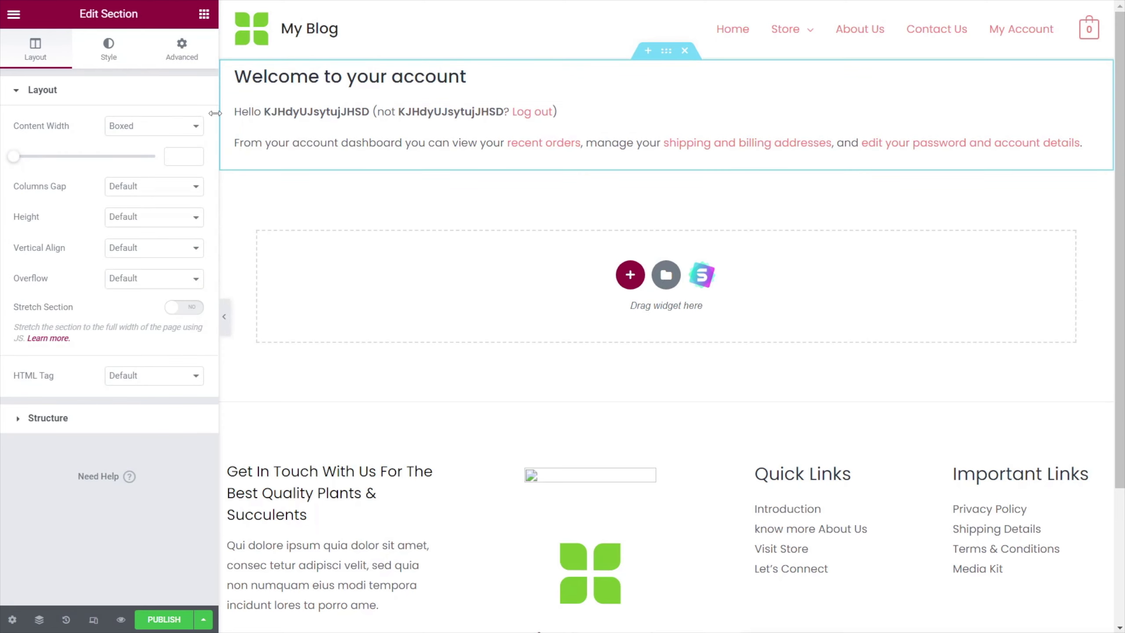
pyautogui.click(190, 45)
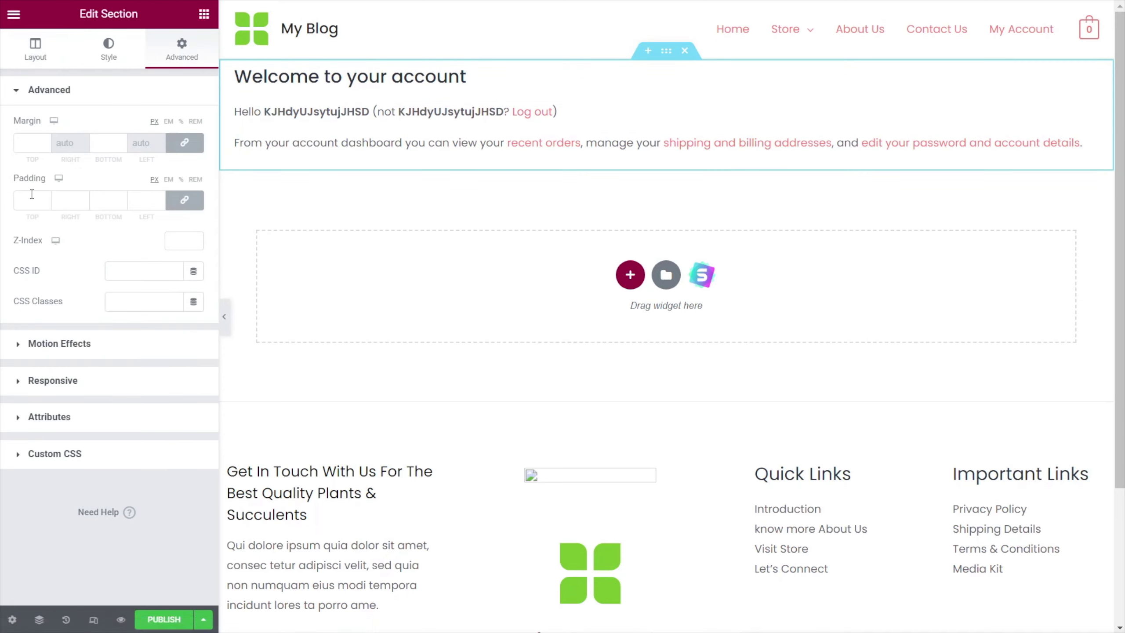
pyautogui.click(26, 200)
pyautogui.write('50')
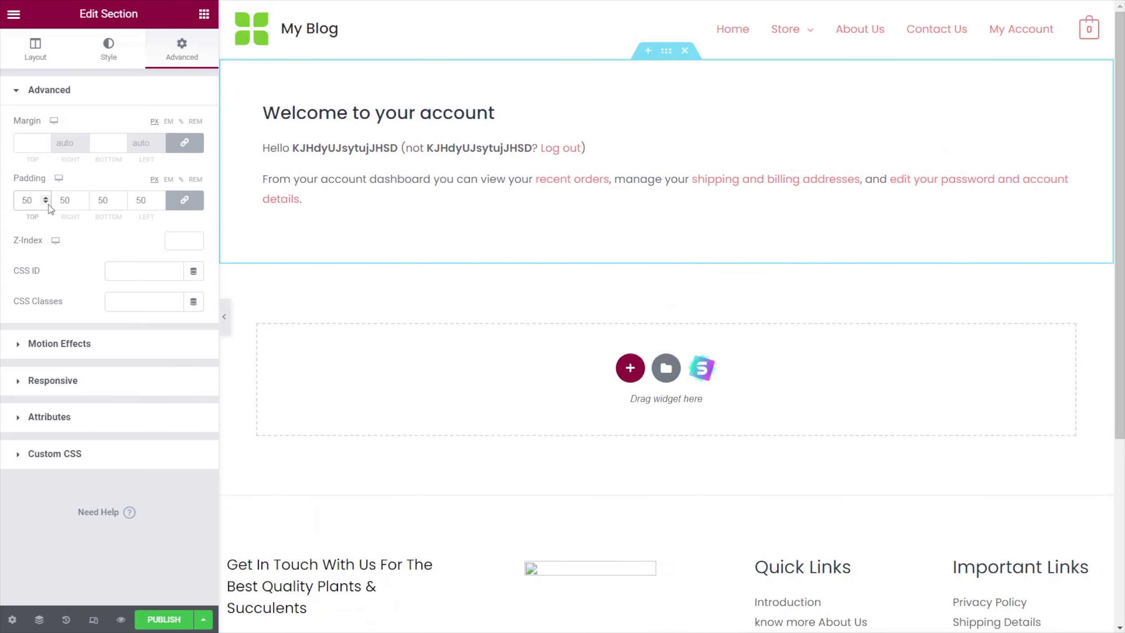
pyautogui.click(44, 144)
pyautogui.write('50')
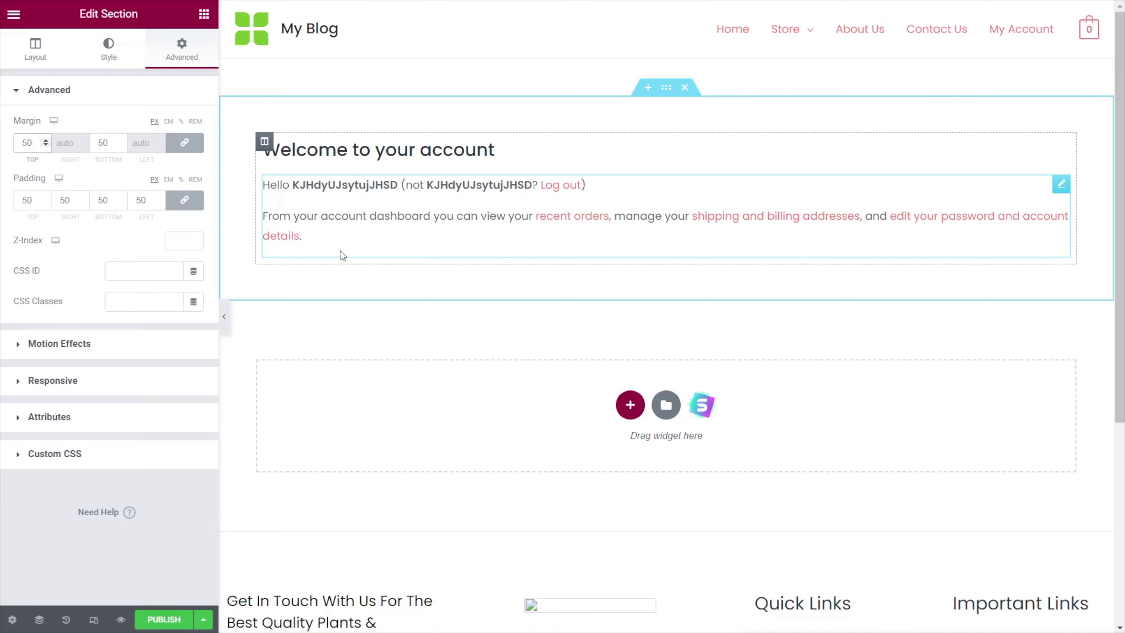
# Find the My Account Order widget and place it below the dashboard text.
pyautogui.click(1061, 184)
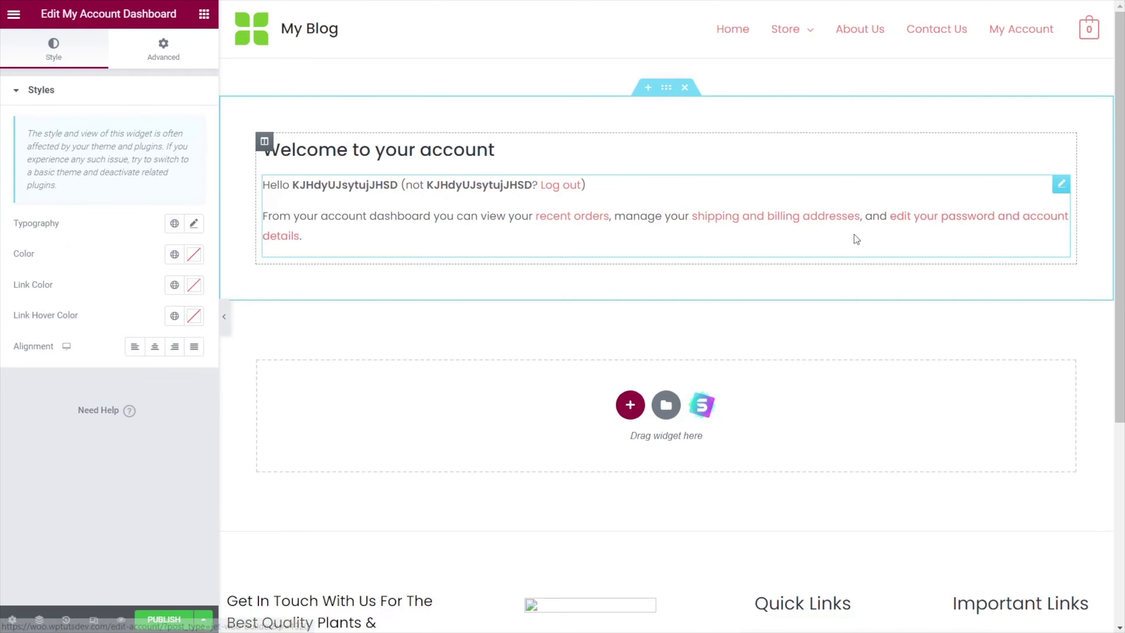
pyautogui.click(204, 15)
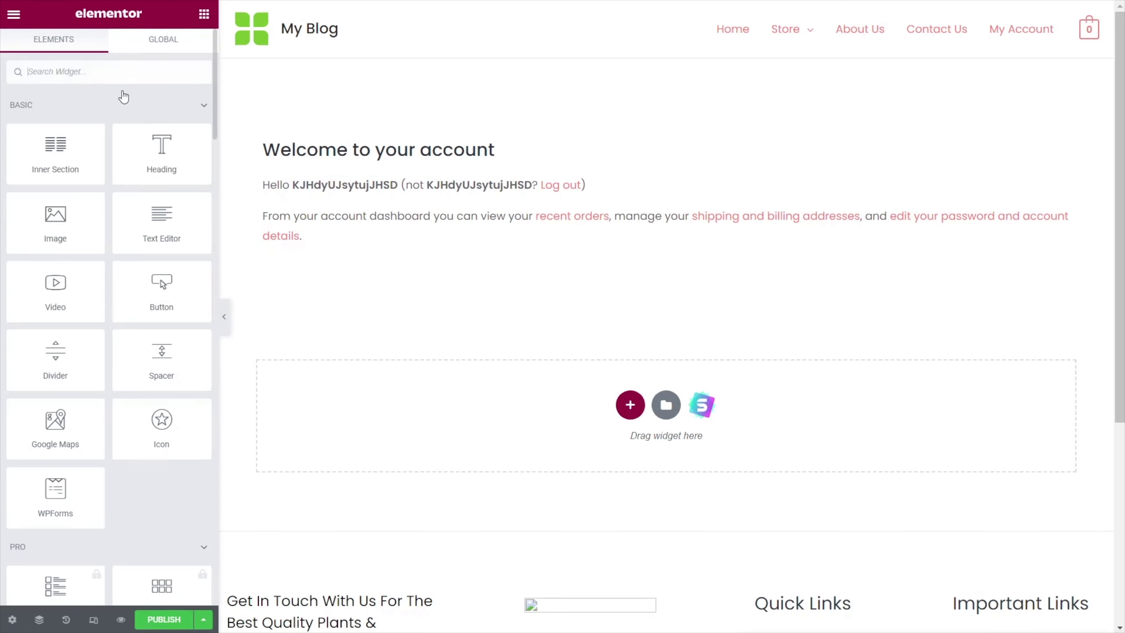
pyautogui.write('my')
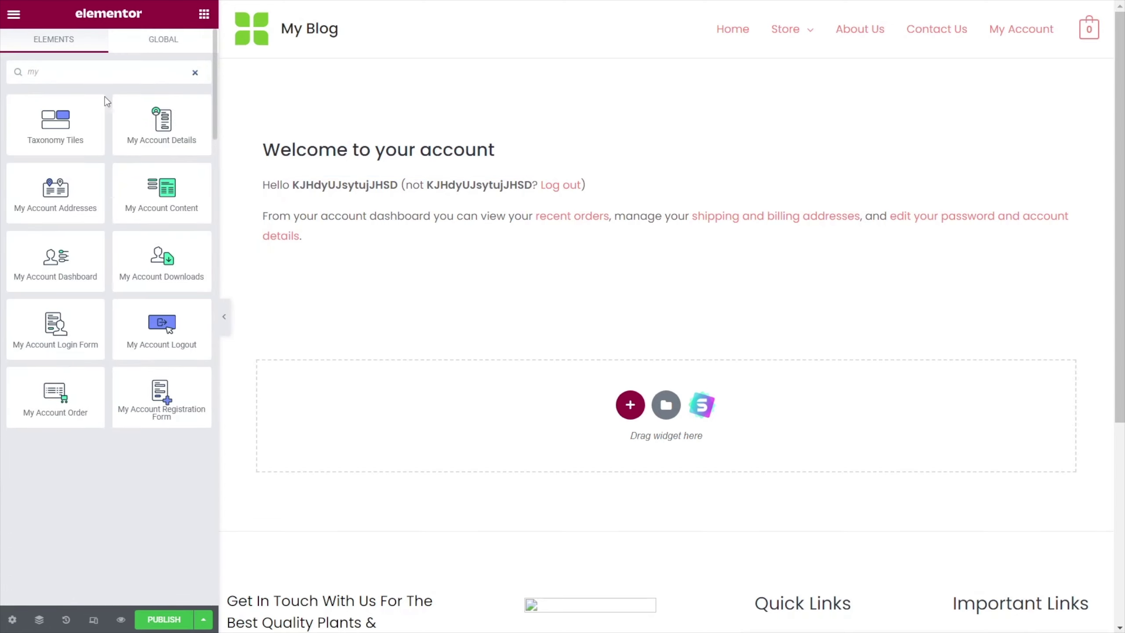
pyautogui.moveTo(57, 396); pyautogui.dragTo(345, 344)
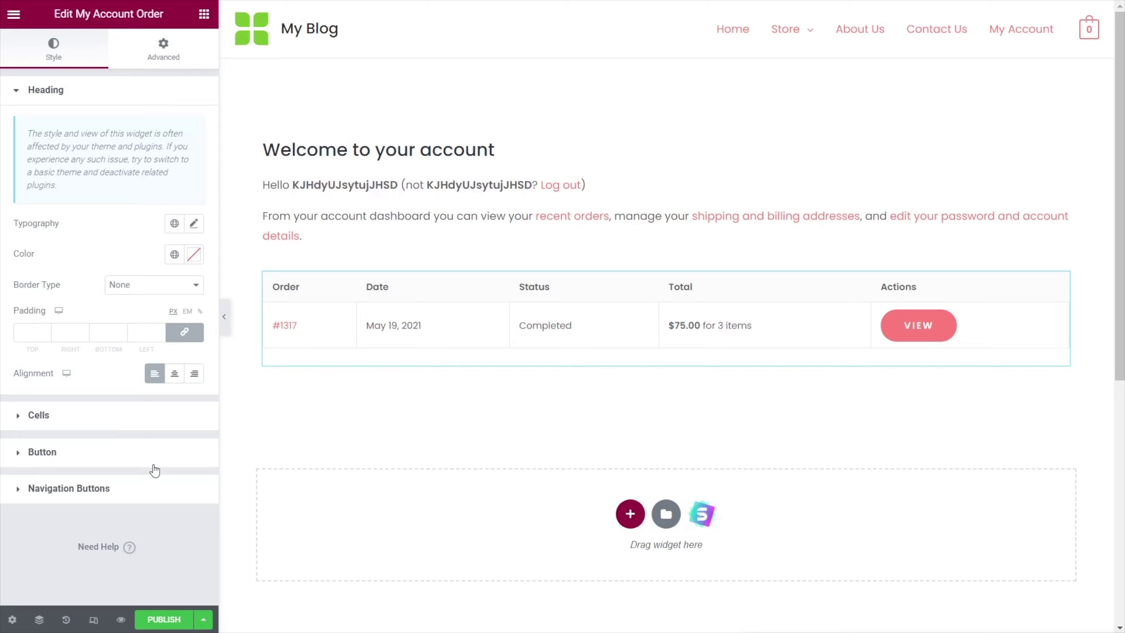
# Examine the order widget's style options for the button's normal and hover states and for the table cells.
pyautogui.click(51, 462)
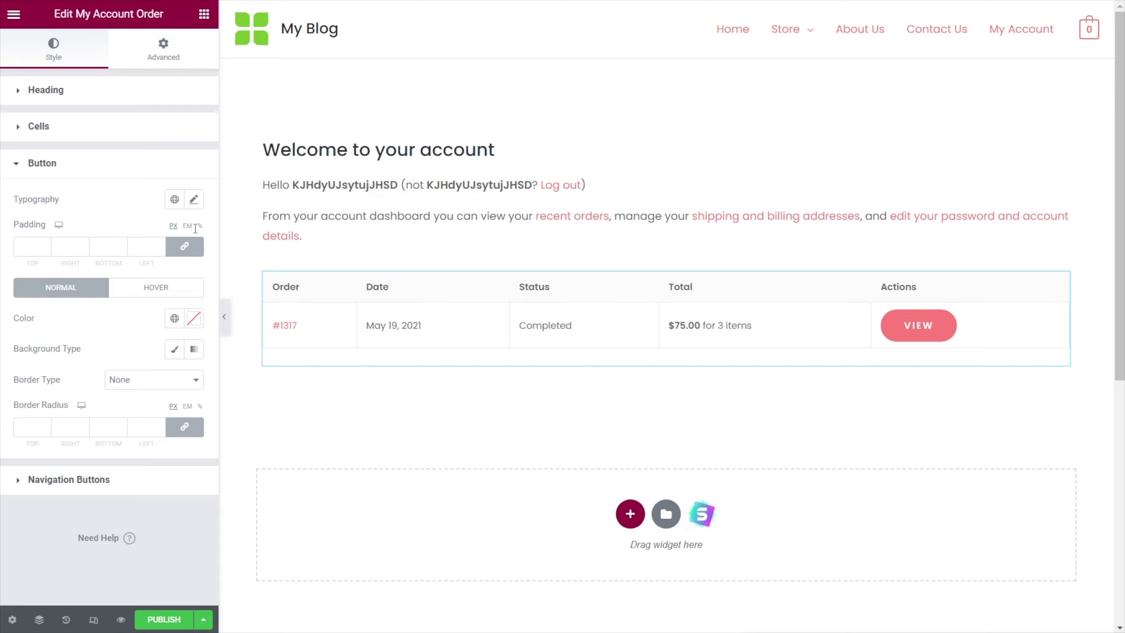
pyautogui.click(163, 289)
pyautogui.click(82, 290)
pyautogui.click(43, 133)
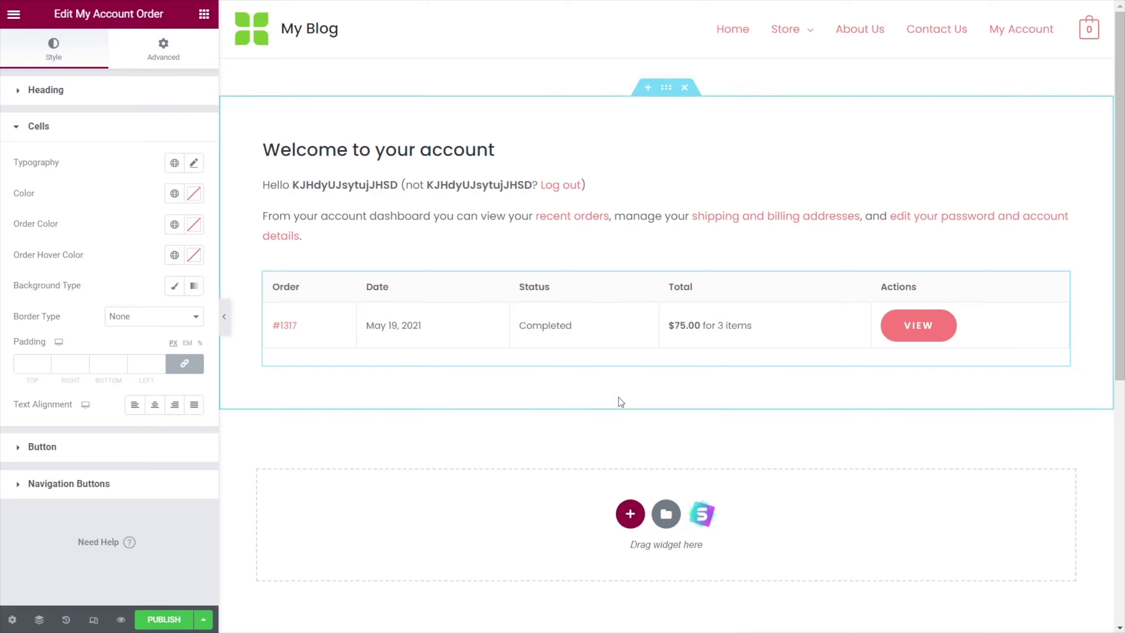
# Place the My Account Addresses widget below the orders table.
pyautogui.click(470, 463)
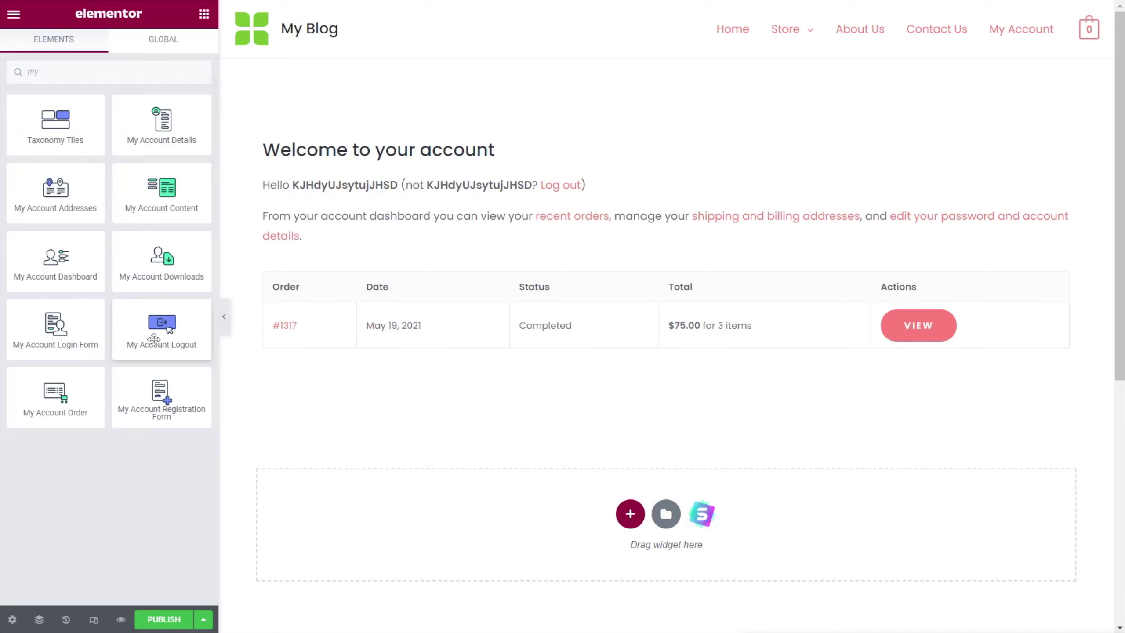
pyautogui.moveTo(68, 208); pyautogui.dragTo(392, 399)
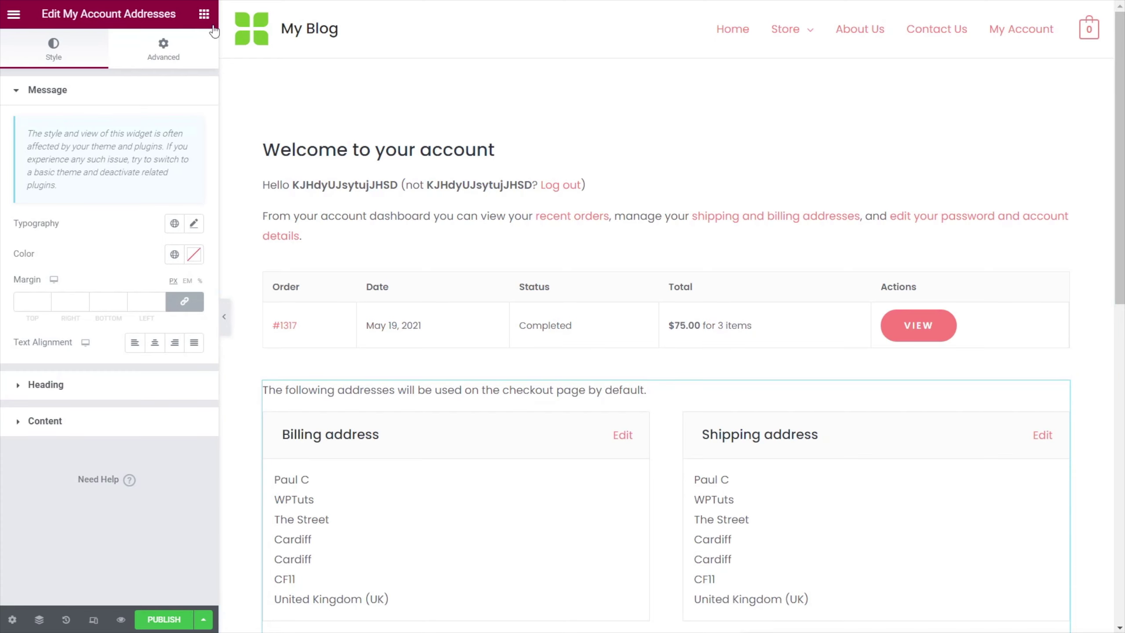
# Add a Heading widget between the orders table and the addresses, titled "My Registered Addresses", and check the layout.
pyautogui.click(204, 13)
pyautogui.moveTo(183, 124); pyautogui.dragTo(382, 370)
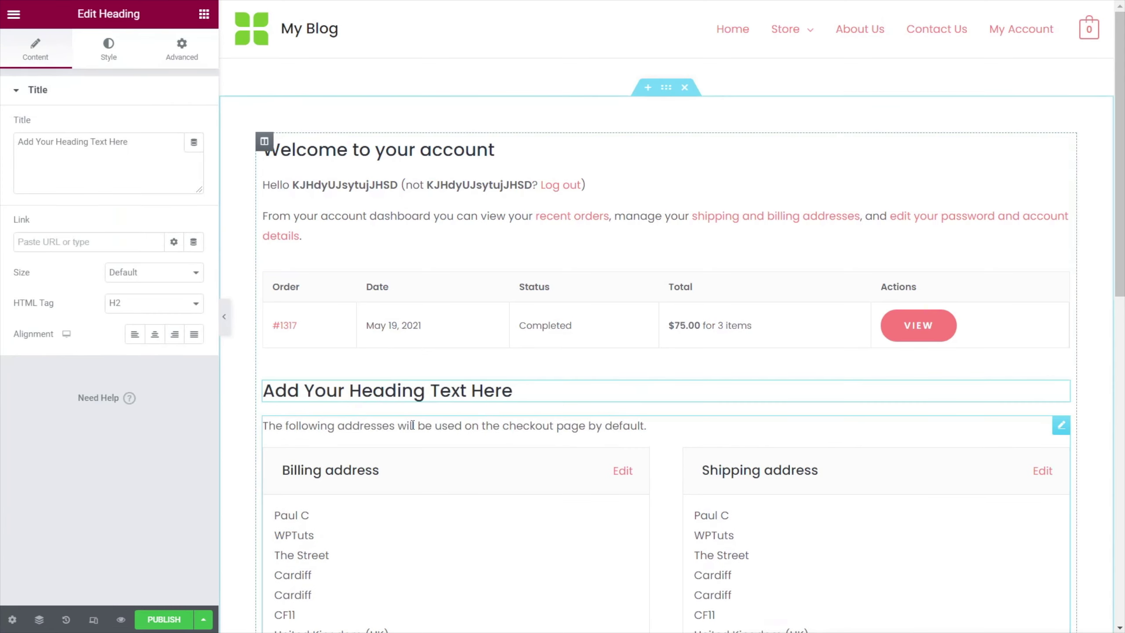
pyautogui.moveTo(128, 142); pyautogui.dragTo(19, 150)
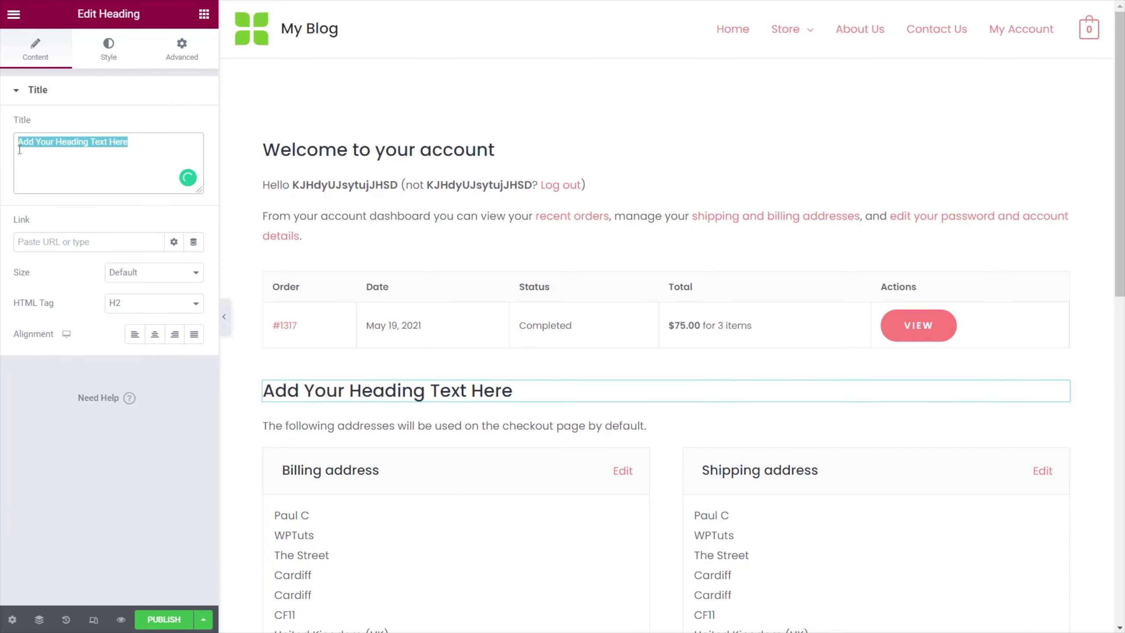
pyautogui.press('BackSpace')
pyautogui.write('My Regi')
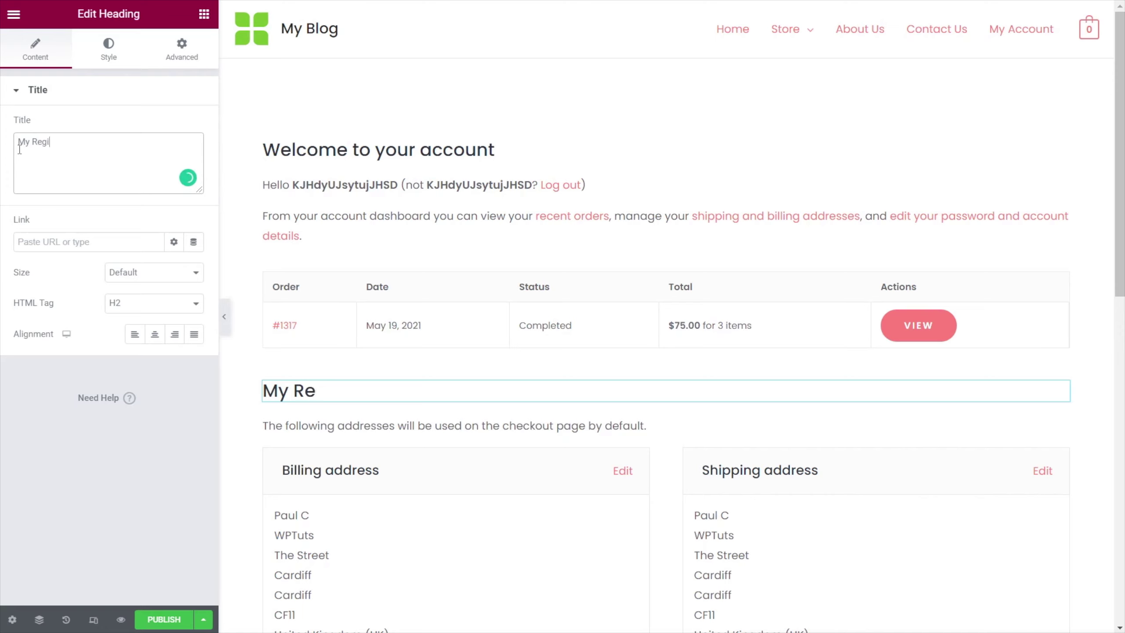
pyautogui.write('stered Addresses')
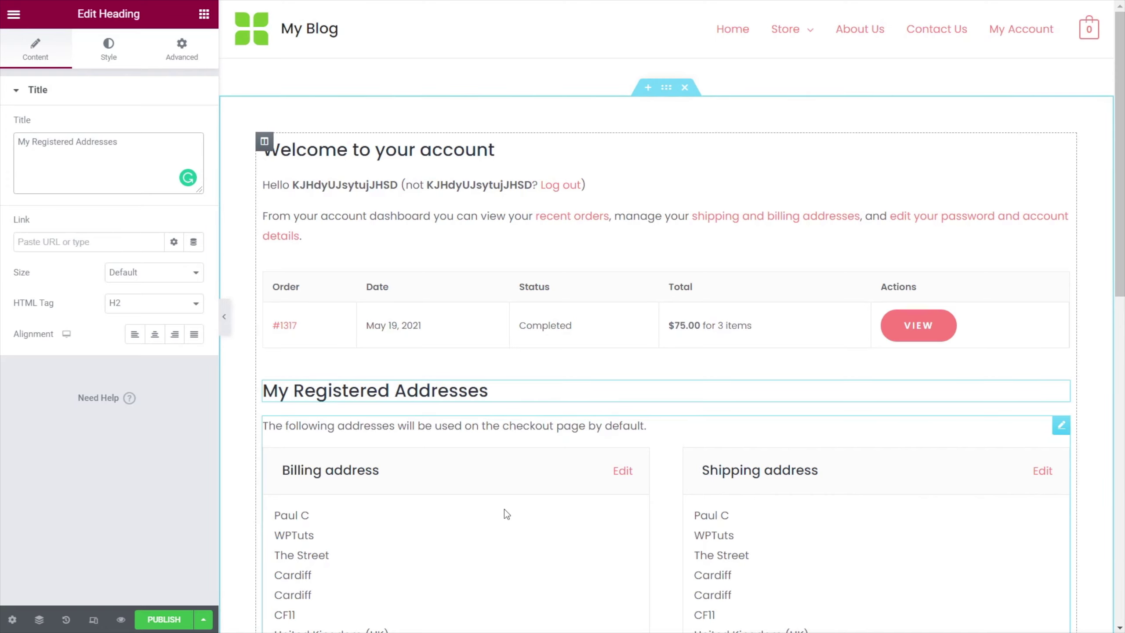
pyautogui.scroll(-5, 505, 509)
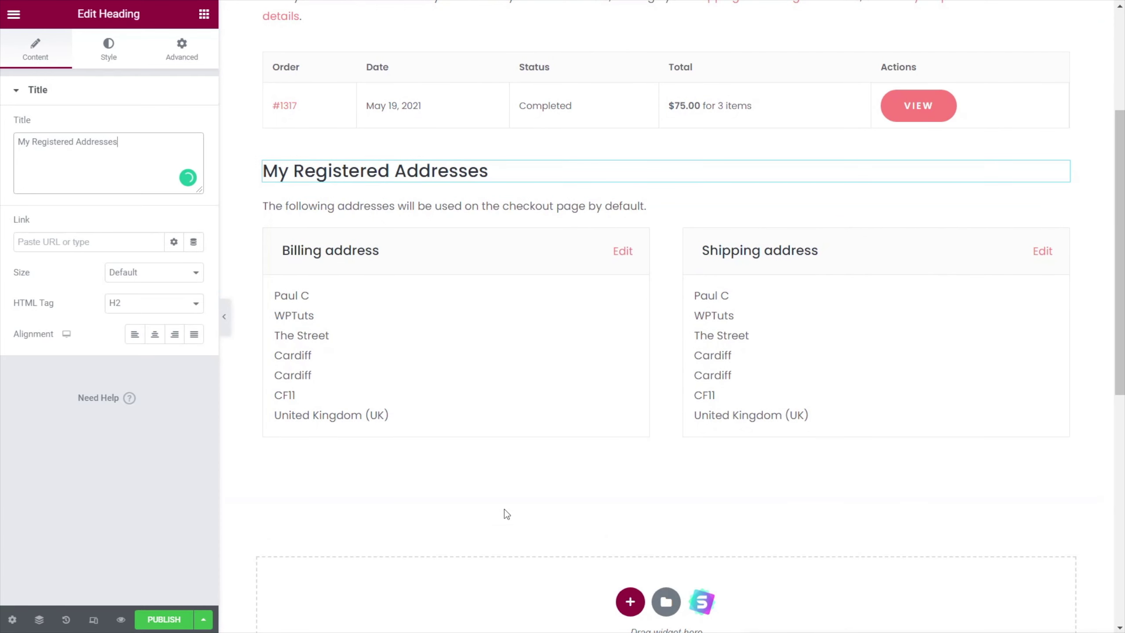
pyautogui.scroll(2, 420, 485)
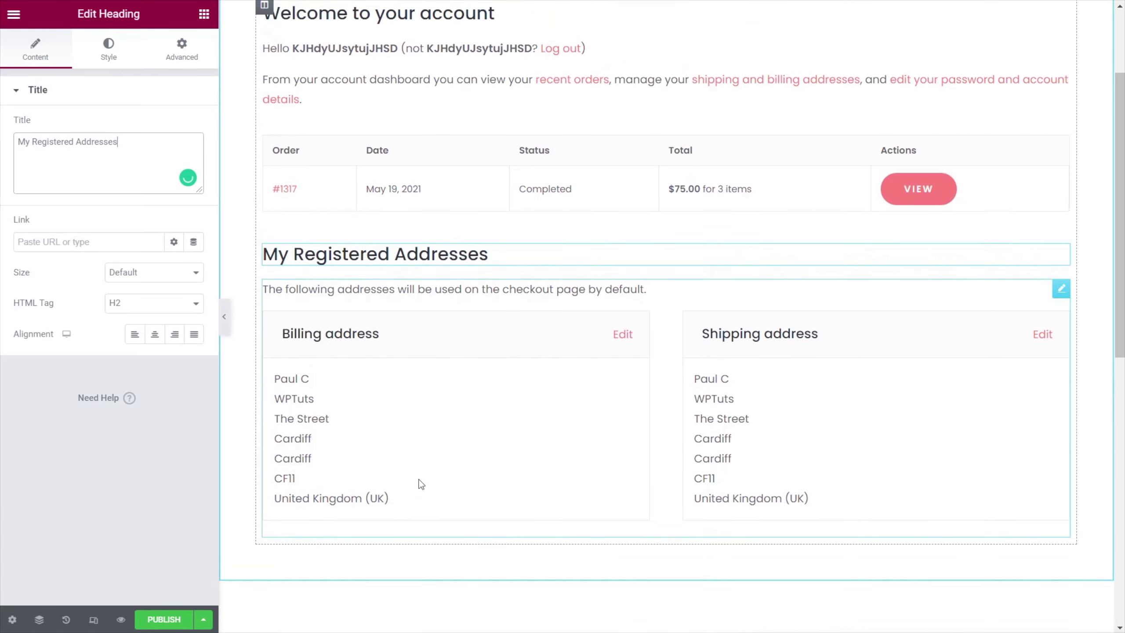
pyautogui.scroll(2, 420, 484)
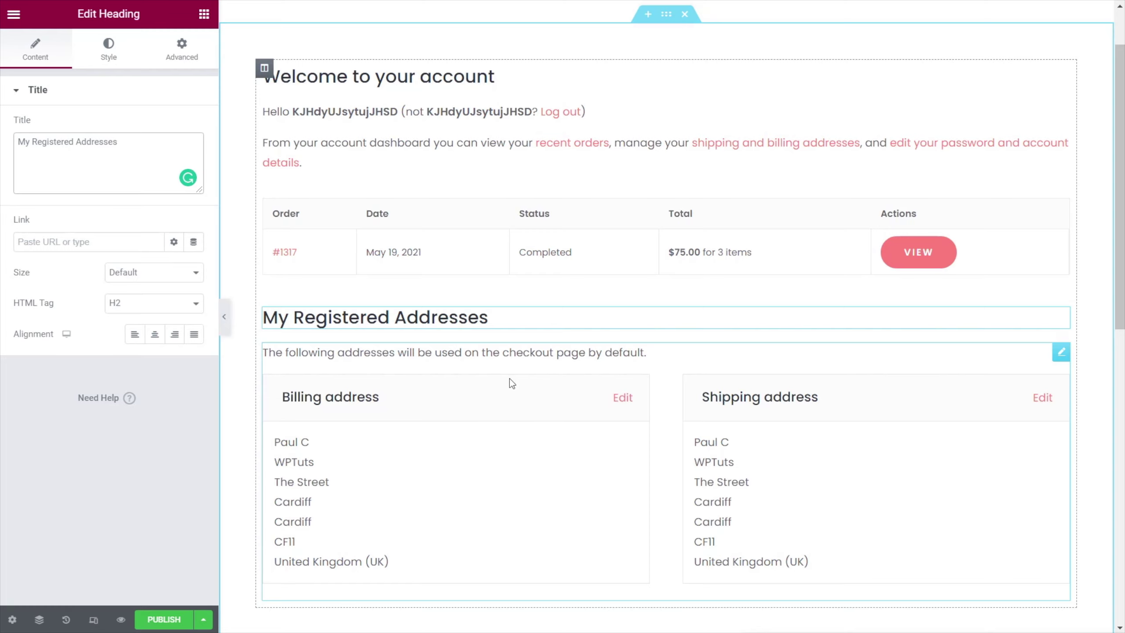
# Publish the My Account template and exit the editor to the WordPress dashboard.
pyautogui.click(171, 620)
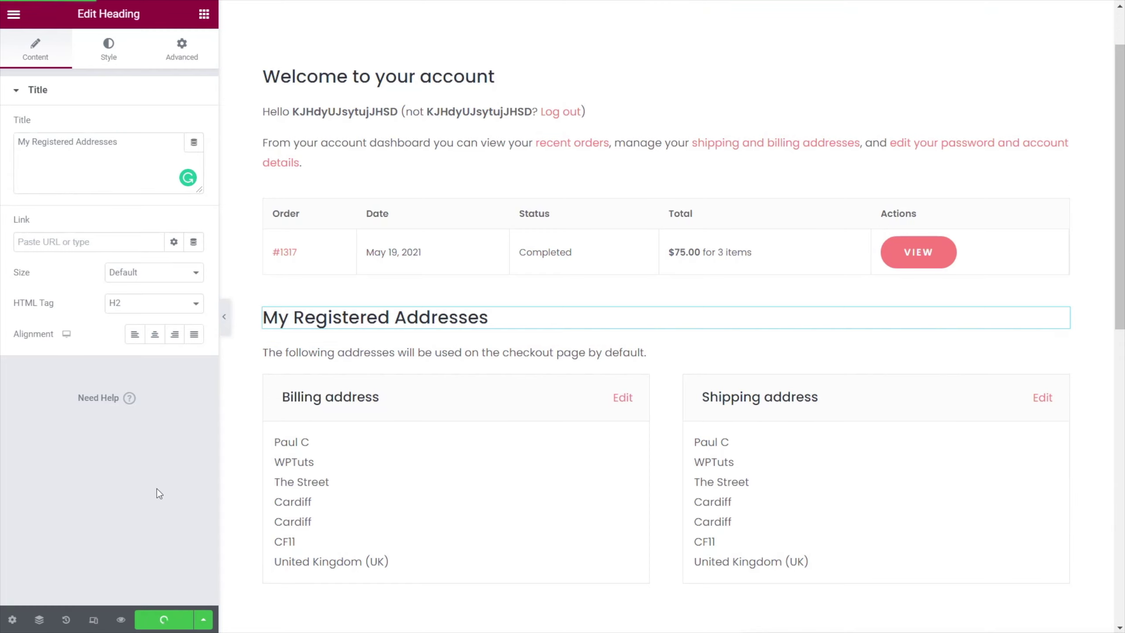
pyautogui.click(14, 16)
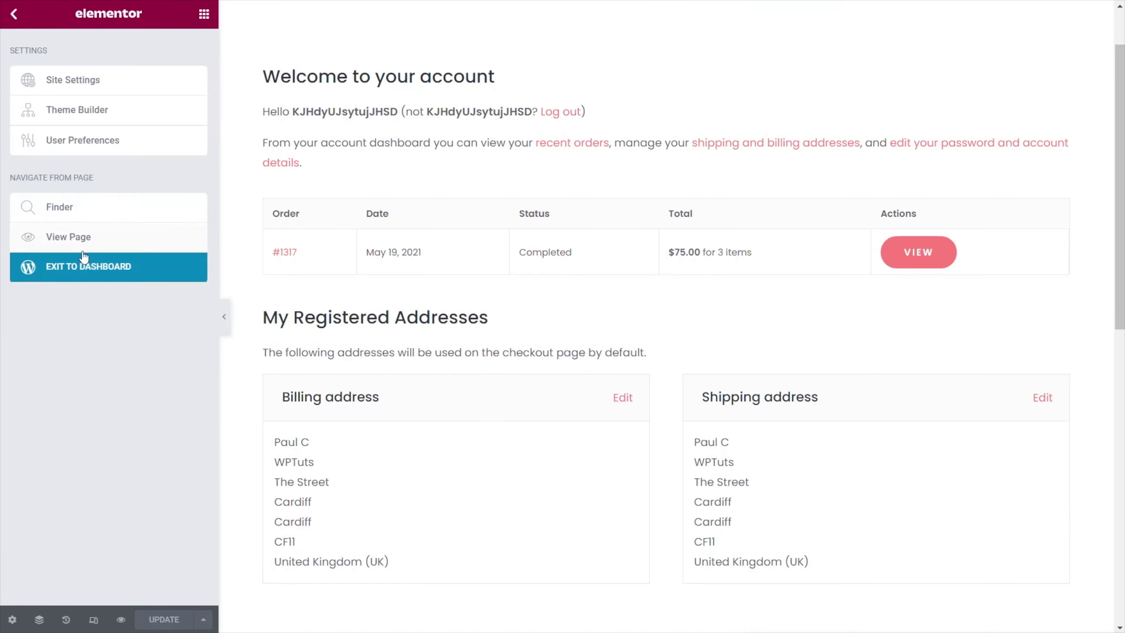
pyautogui.click(85, 268)
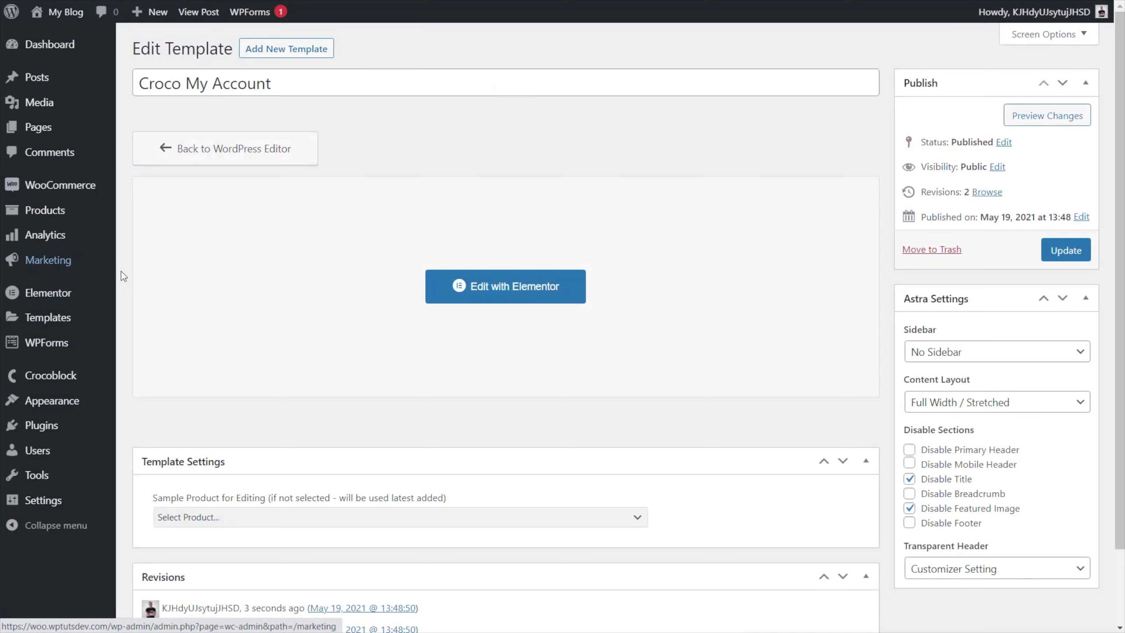
# Open the JetWooBuilder section of the WooCommerce settings.
pyautogui.moveTo(66, 188)
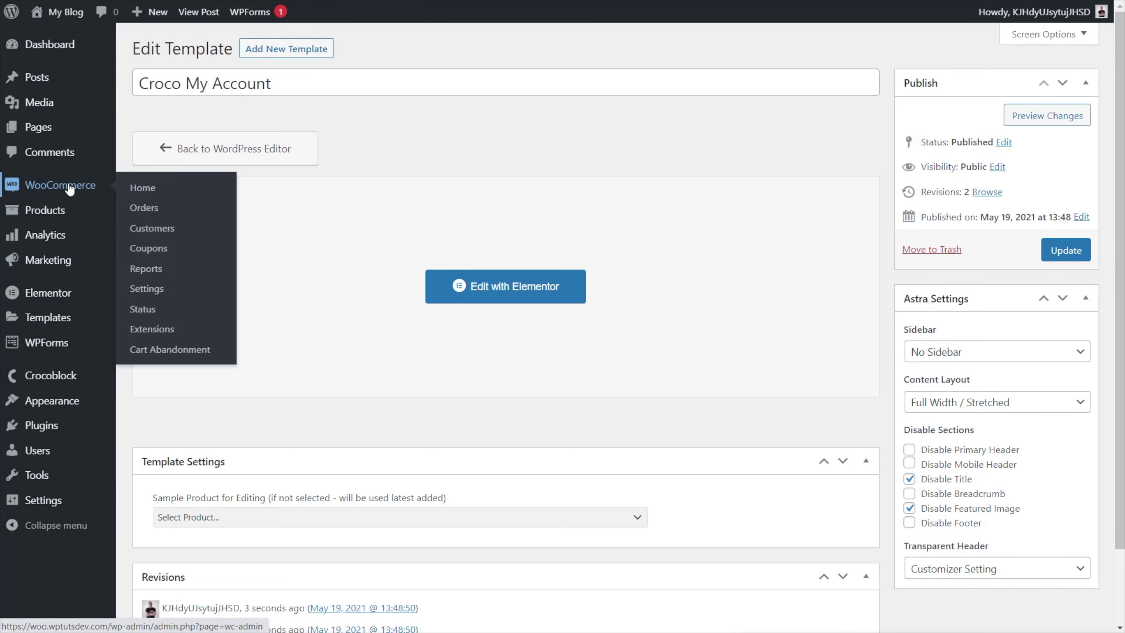
pyautogui.click(140, 294)
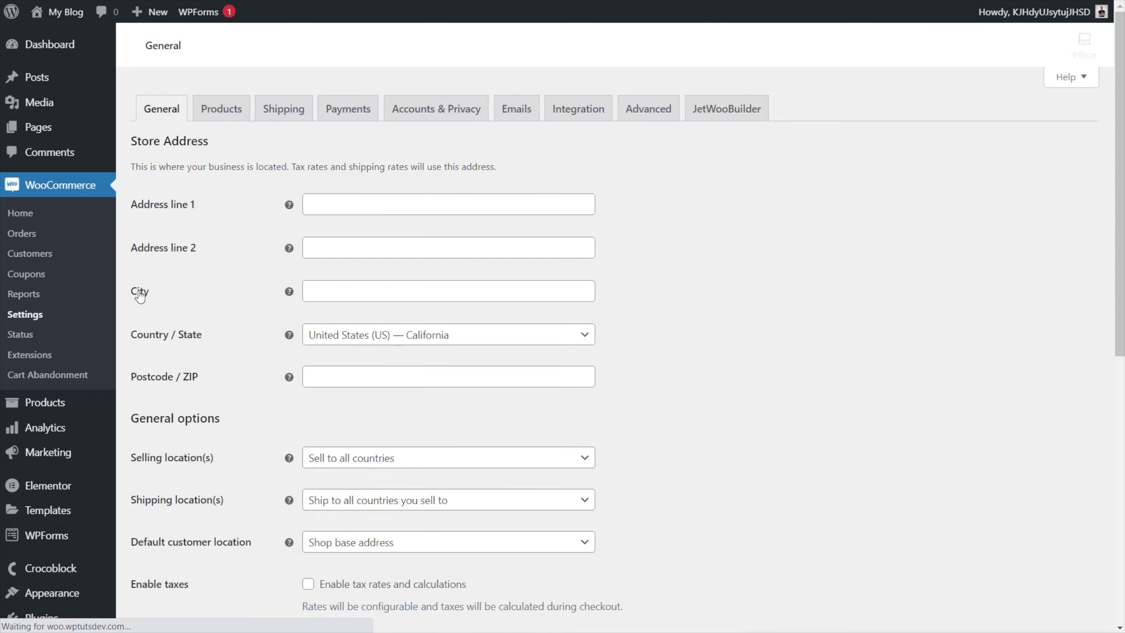
pyautogui.click(728, 123)
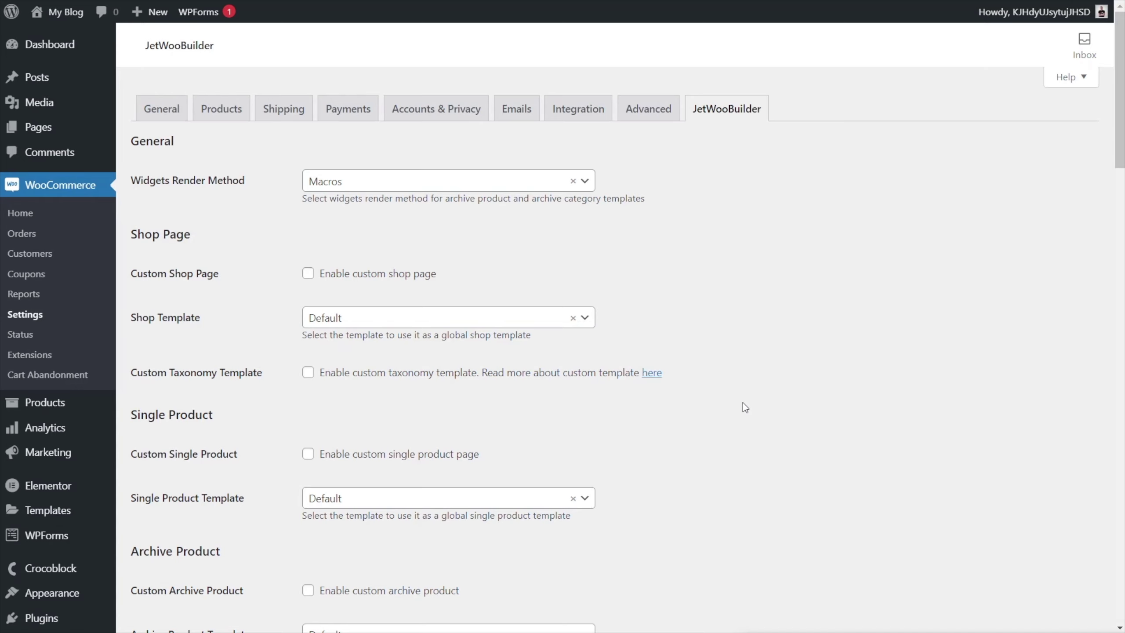
# Enable the custom My Account page, assign Croco My Account as the My Account Template, and save the settings.
pyautogui.scroll(-6, 691, 381)
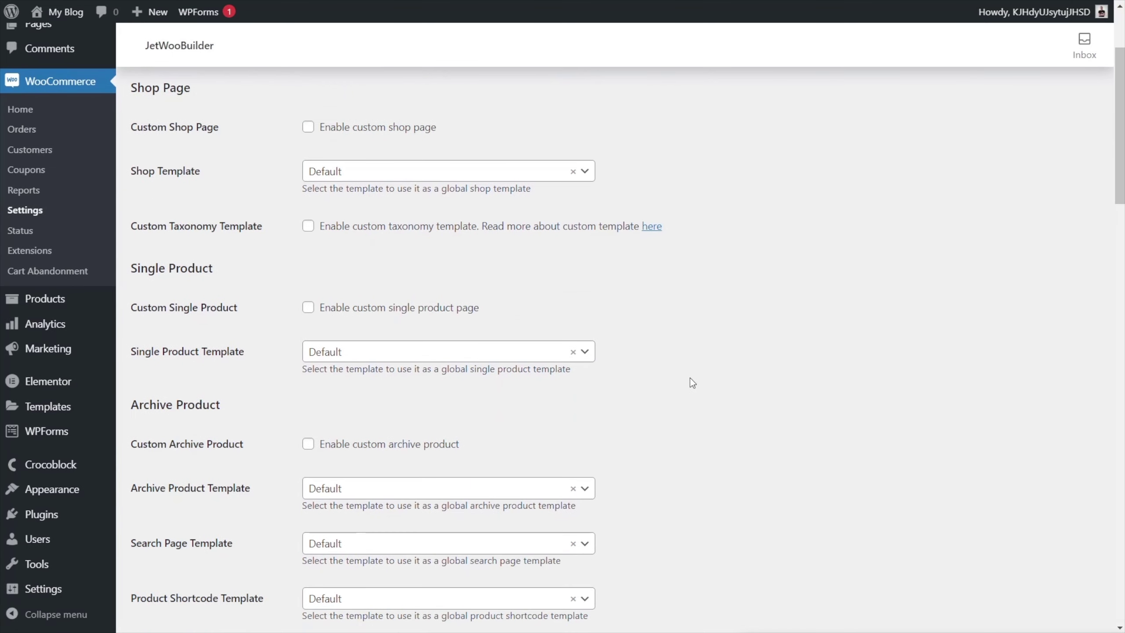
pyautogui.scroll(-6, 691, 379)
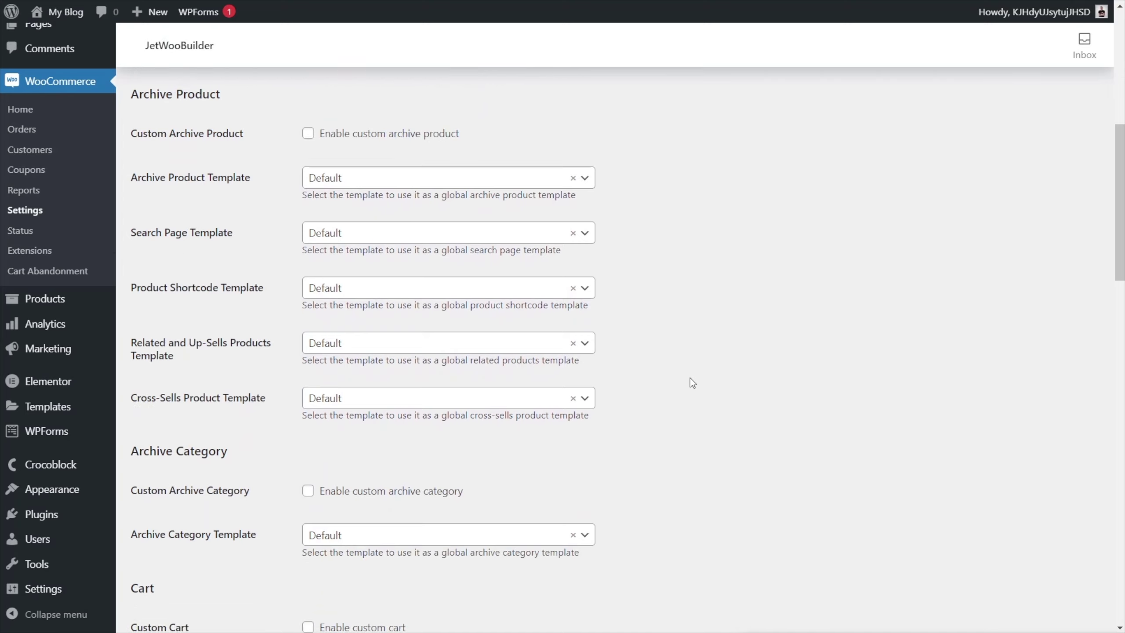
pyautogui.scroll(-7, 692, 382)
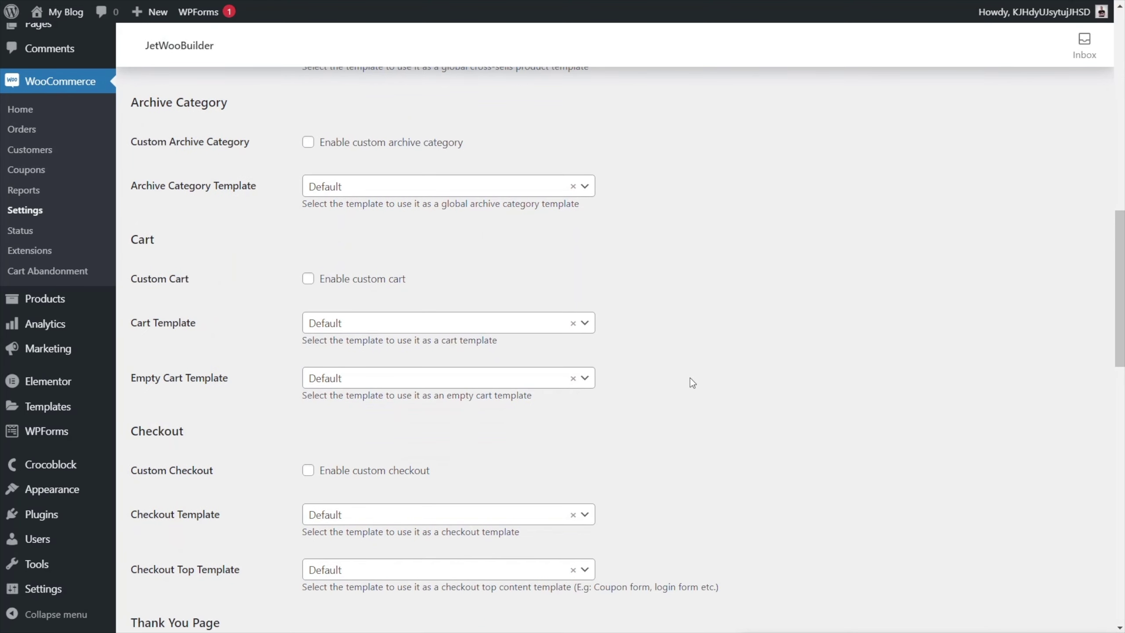
pyautogui.scroll(-7, 690, 377)
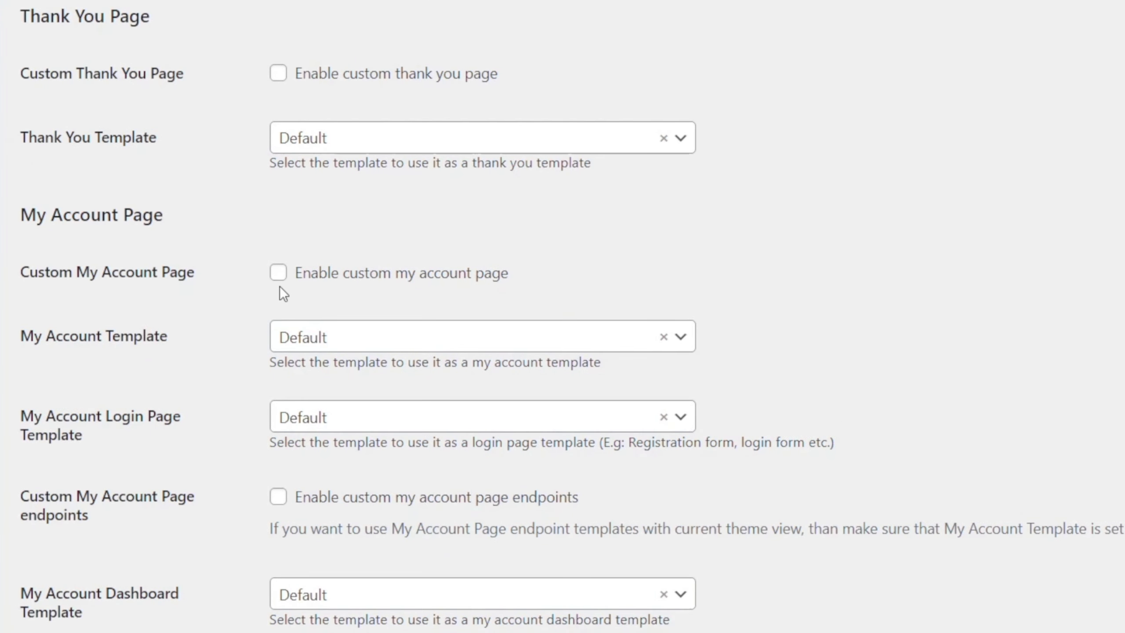
pyautogui.click(279, 273)
pyautogui.click(377, 344)
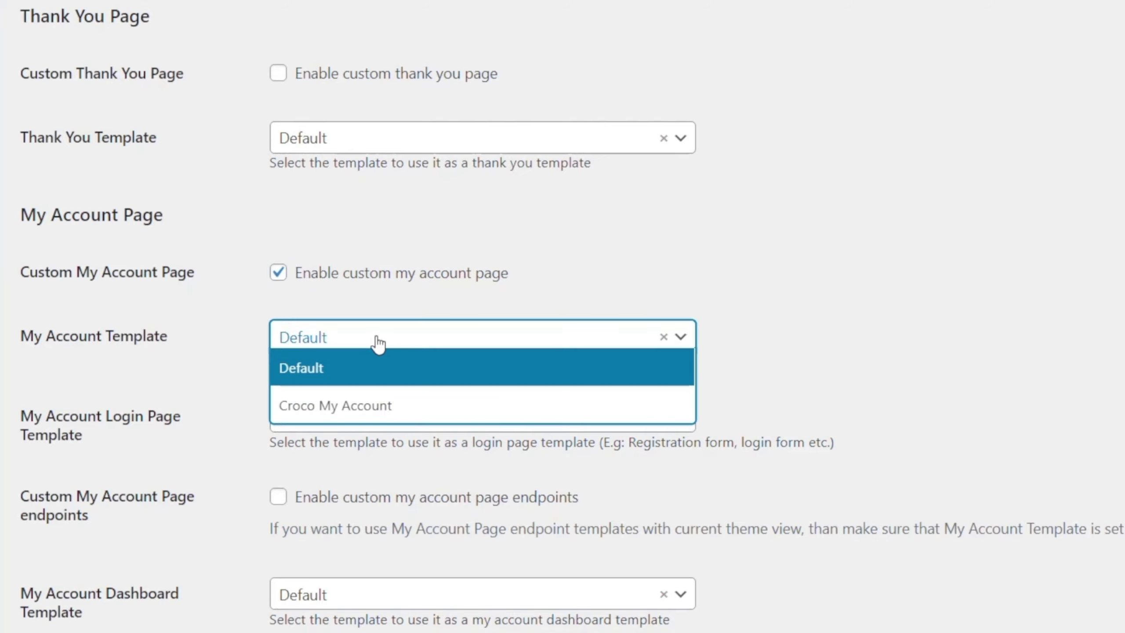
pyautogui.click(376, 401)
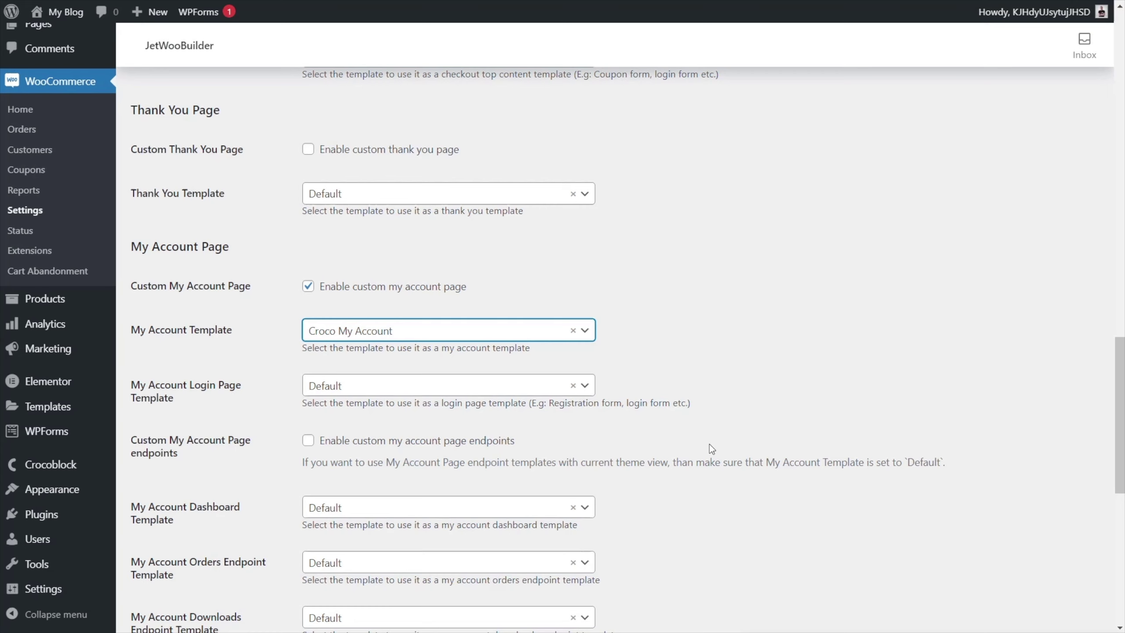
pyautogui.scroll(-10, 709, 444)
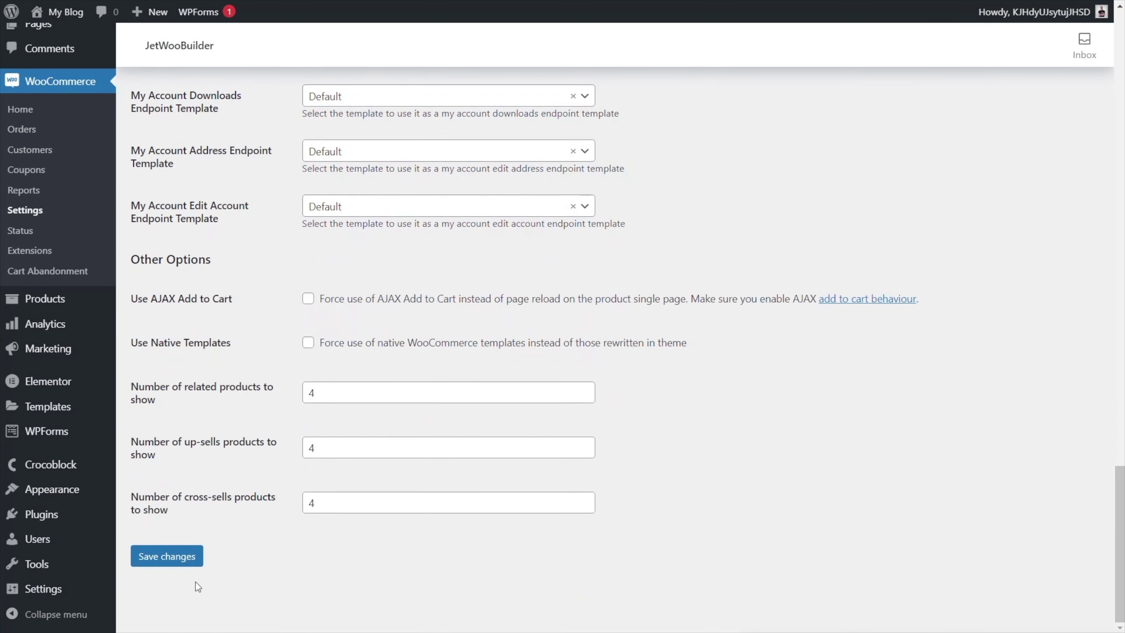
pyautogui.click(173, 557)
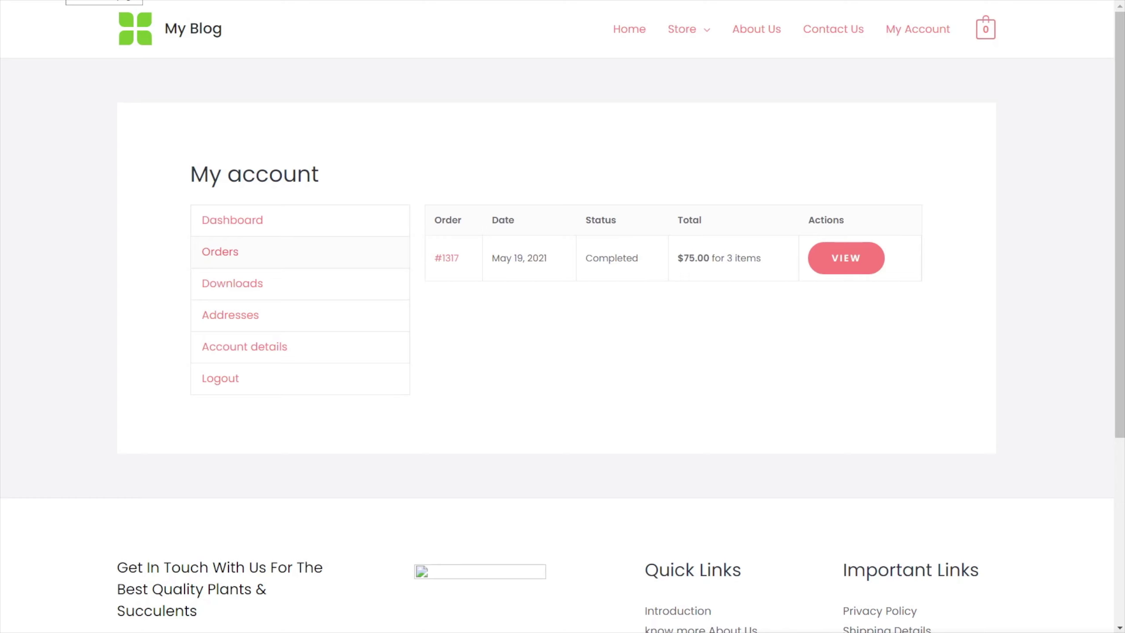
# Examine the live My Account page's welcome text, orders table and registered addresses.
pyautogui.scroll(-7, 37, 375)
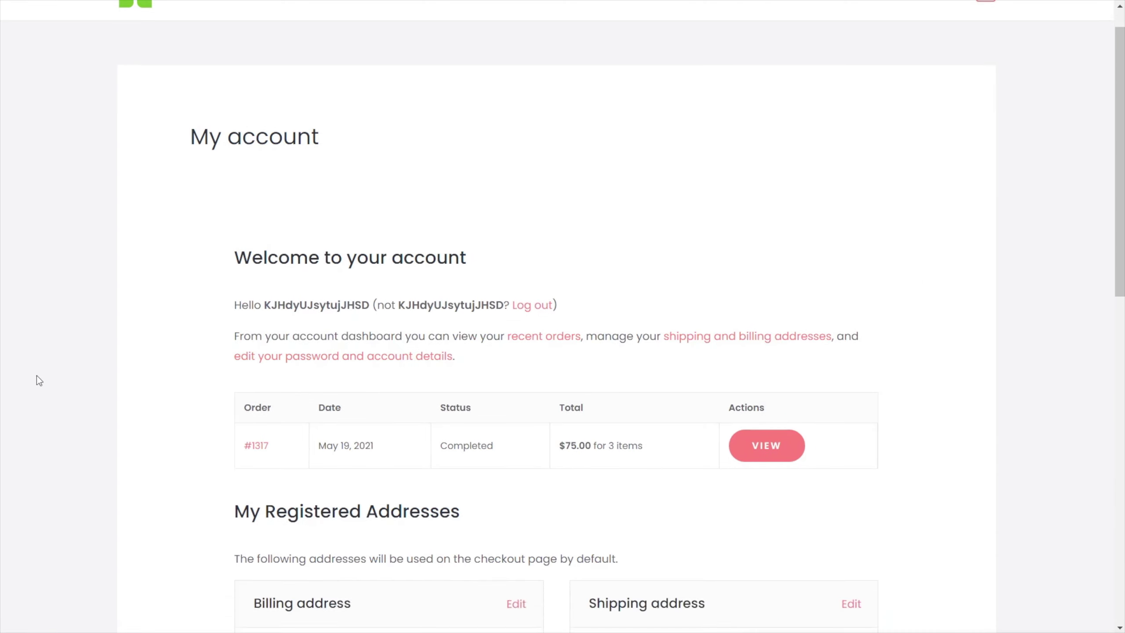
pyautogui.scroll(7, 39, 381)
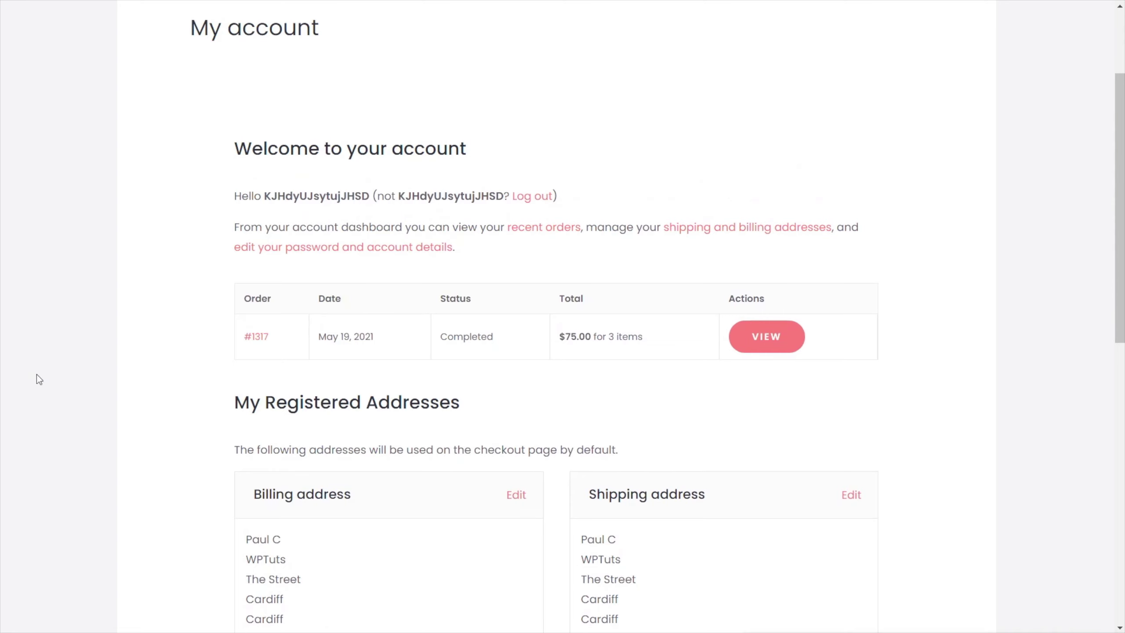
pyautogui.scroll(3, 36, 375)
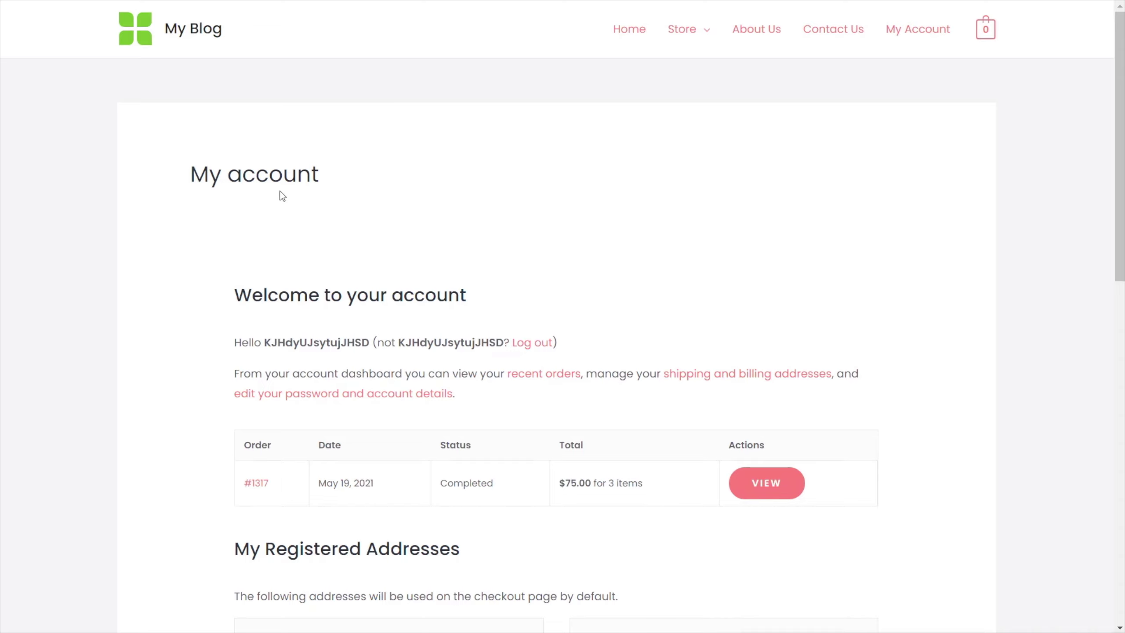
pyautogui.scroll(-3, 255, 315)
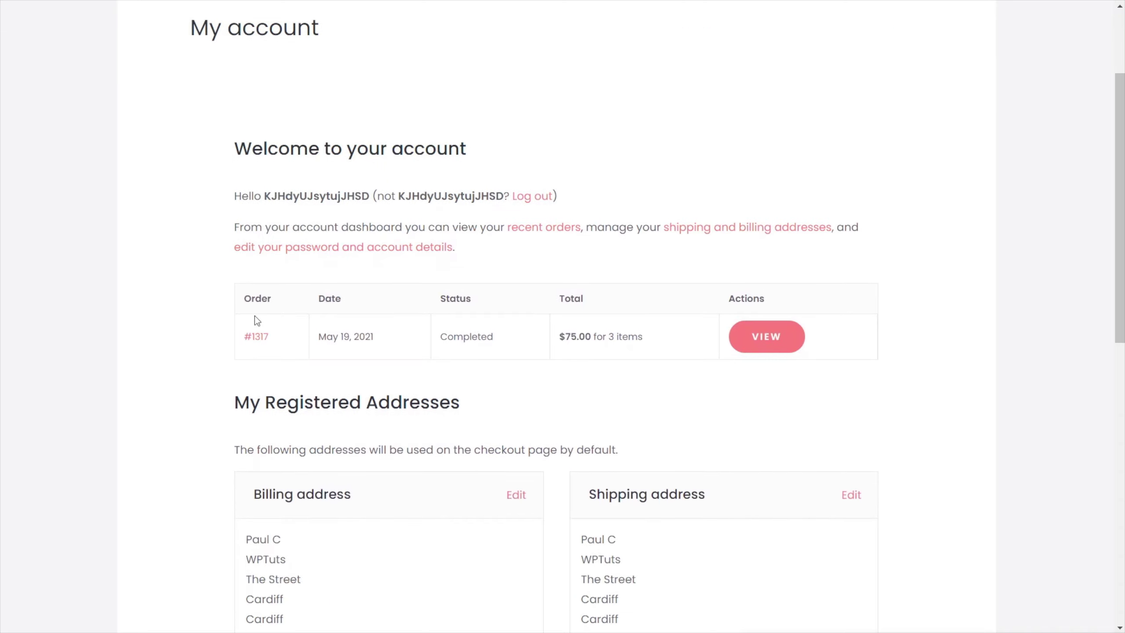
pyautogui.scroll(-3, 255, 315)
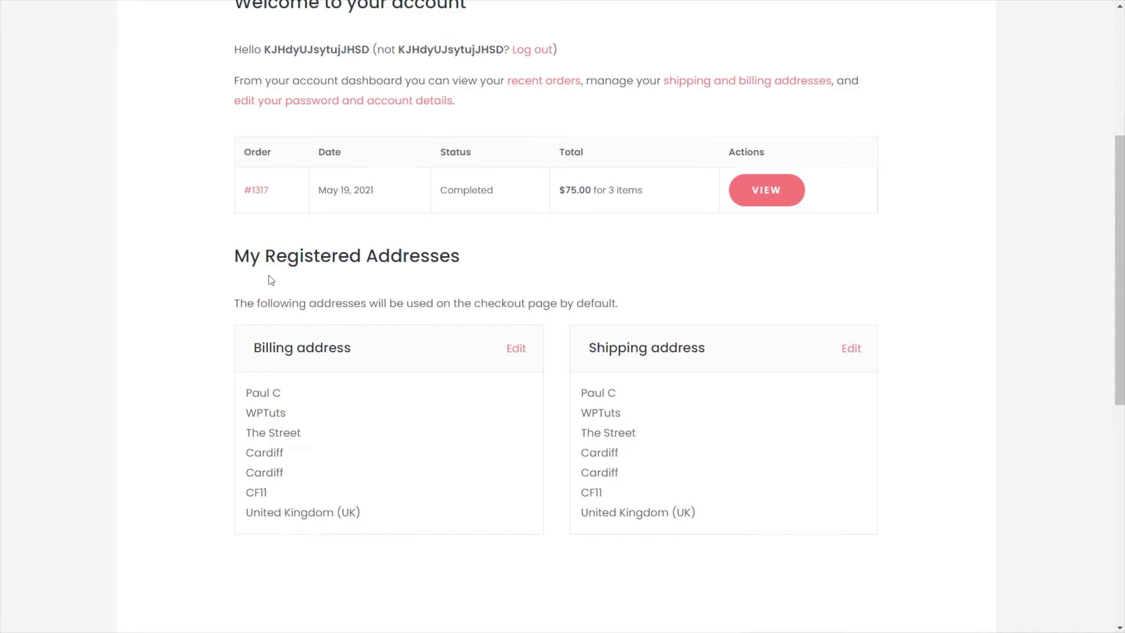
pyautogui.scroll(2, 307, 144)
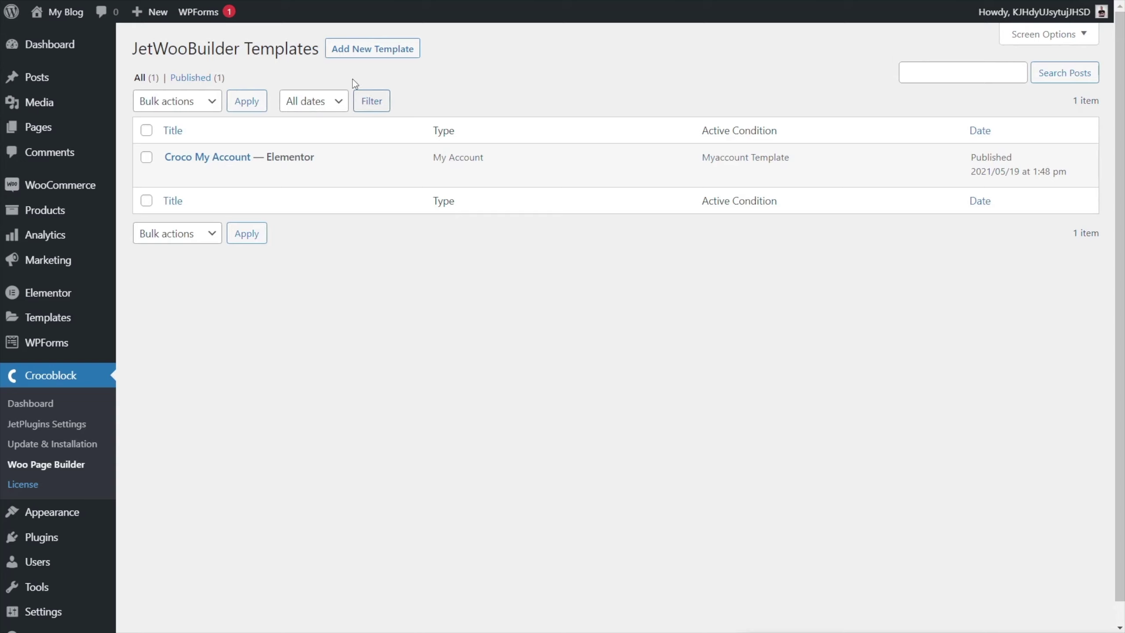
# Create a new JetWooBuilder template of type My Account named "Croco My Account Login".
pyautogui.click(352, 55)
pyautogui.click(407, 53)
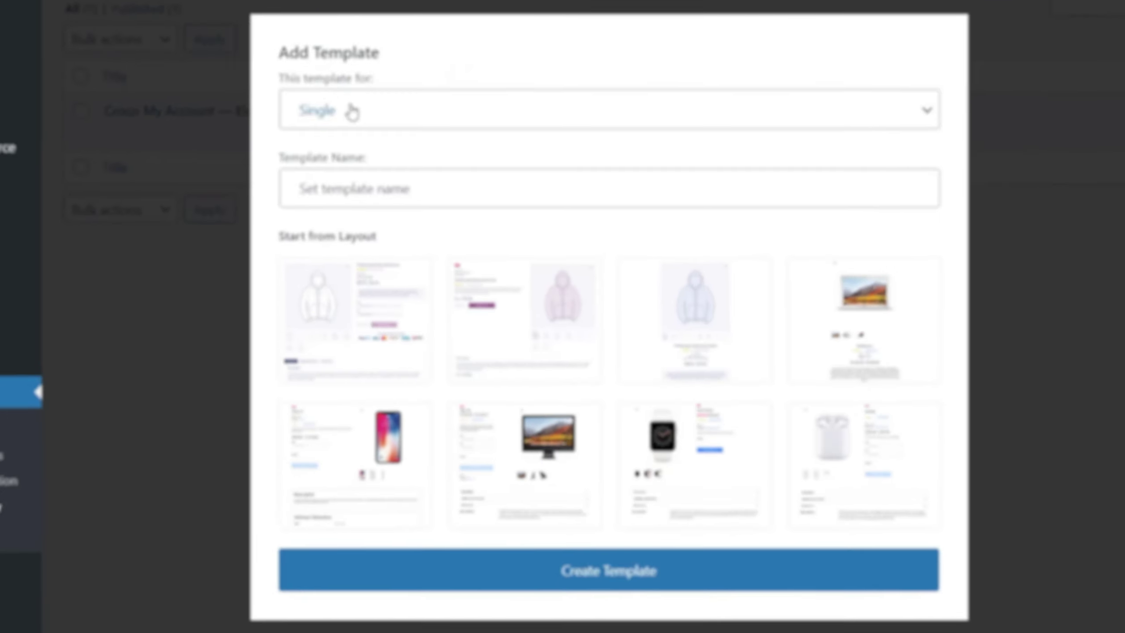
pyautogui.click(487, 157)
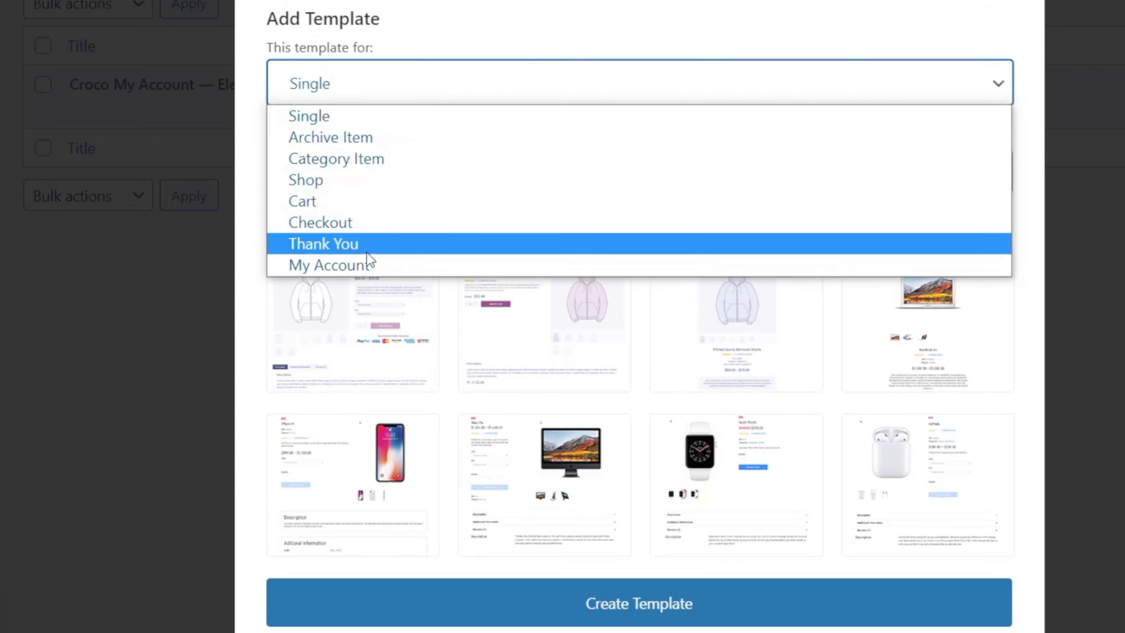
pyautogui.click(367, 266)
pyautogui.click(447, 364)
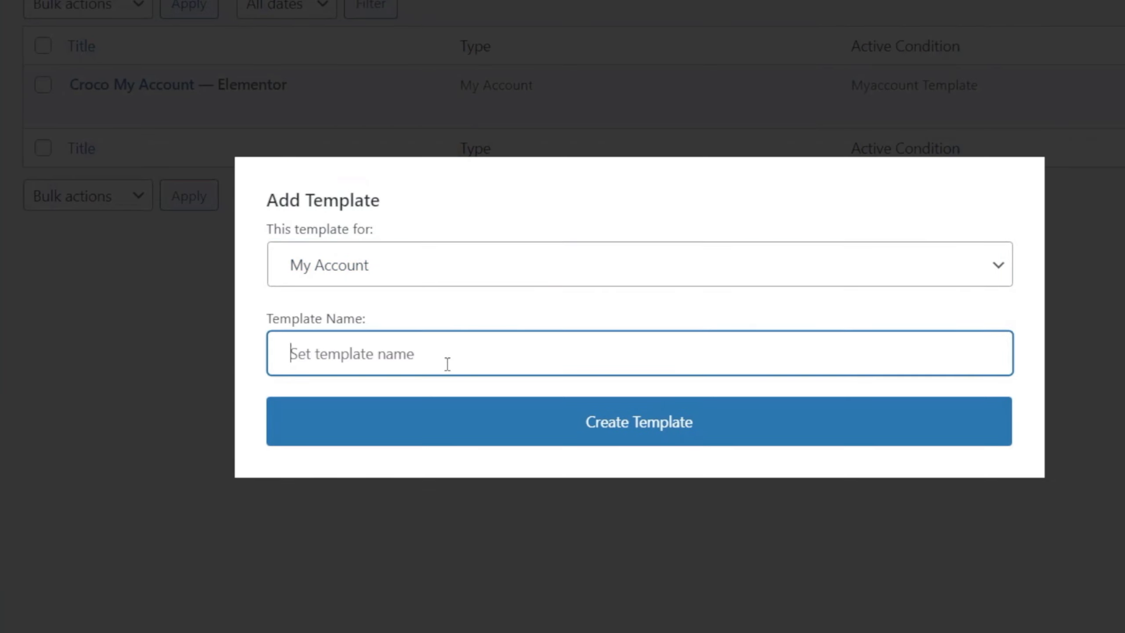
pyautogui.write('Croco M')
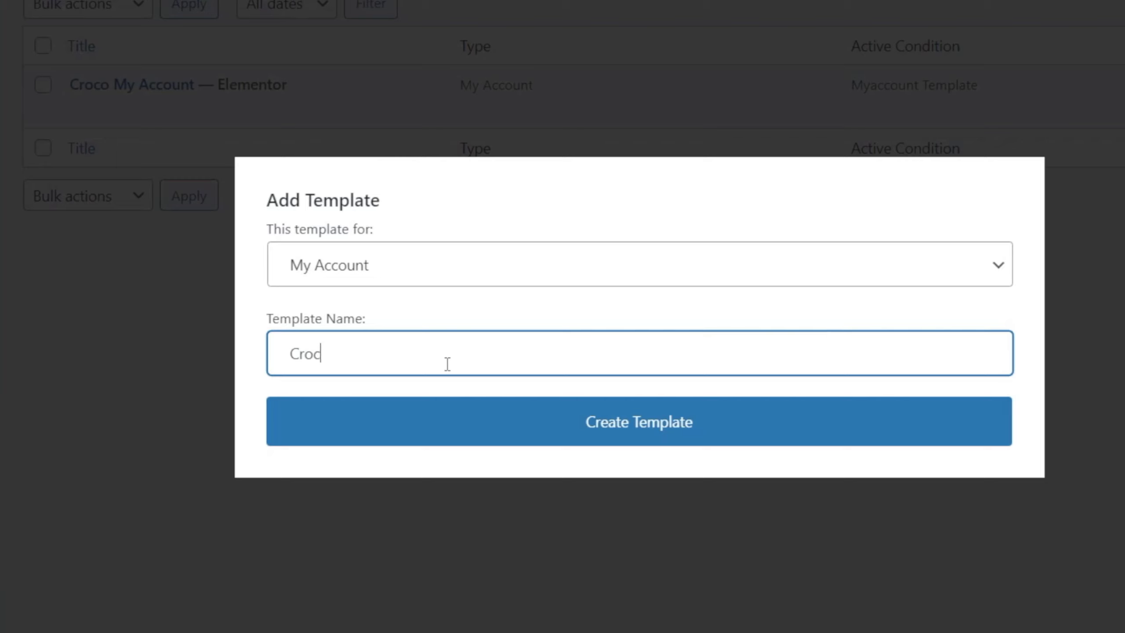
pyautogui.write('y Account Login')
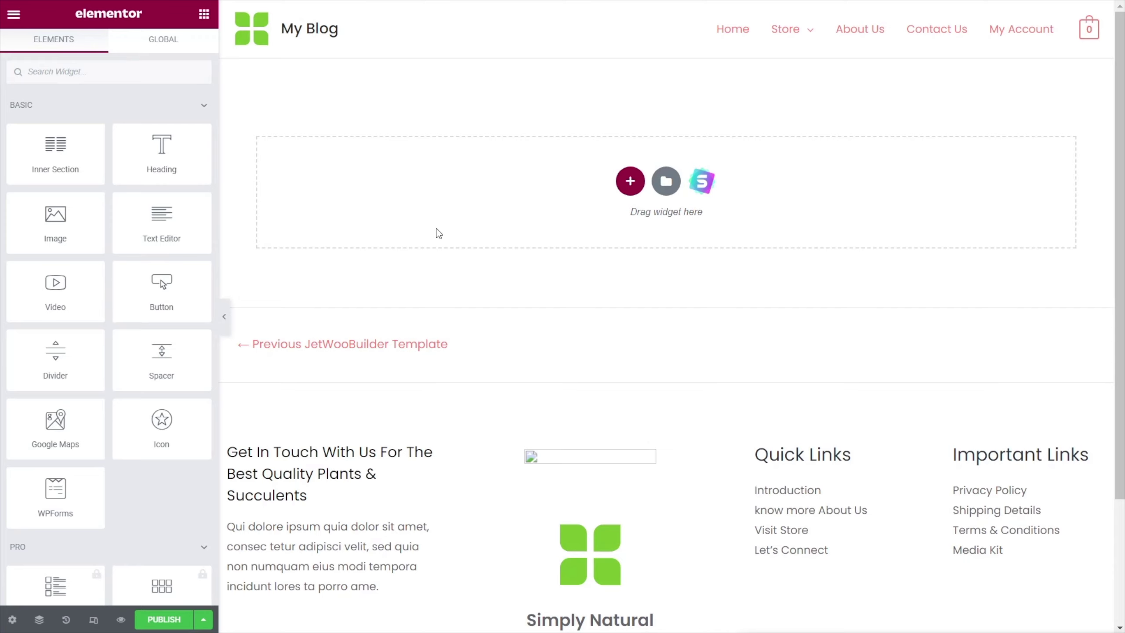
# Add a two-column section to the empty template and set its top and bottom margins to 50 px.
pyautogui.click(629, 180)
pyautogui.click(554, 224)
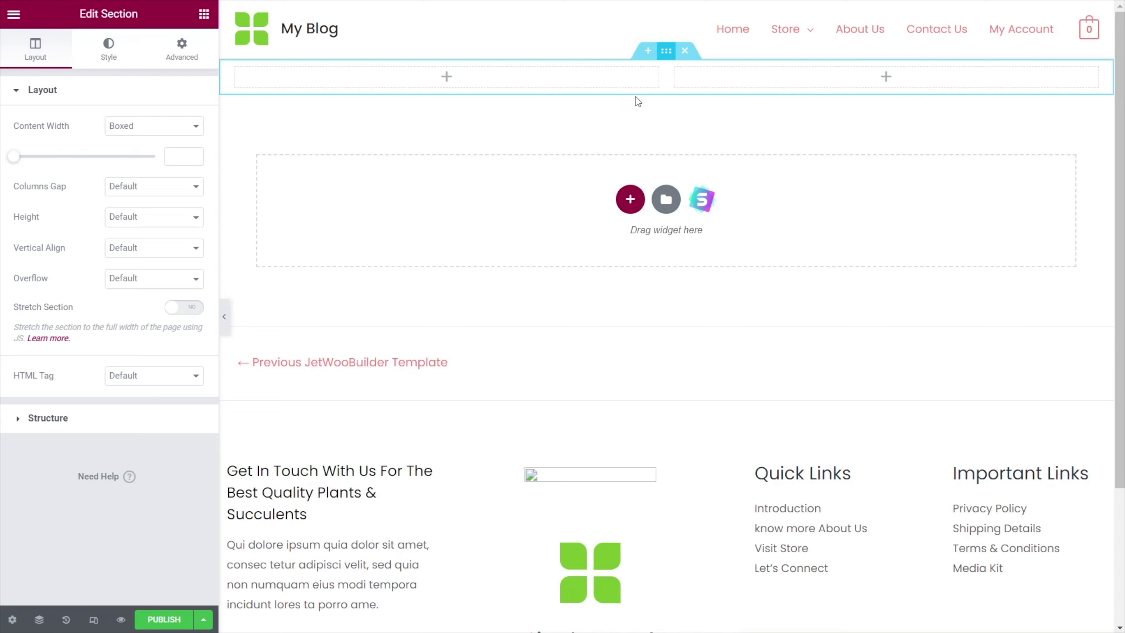
pyautogui.click(197, 50)
pyautogui.click(21, 142)
pyautogui.write('50')
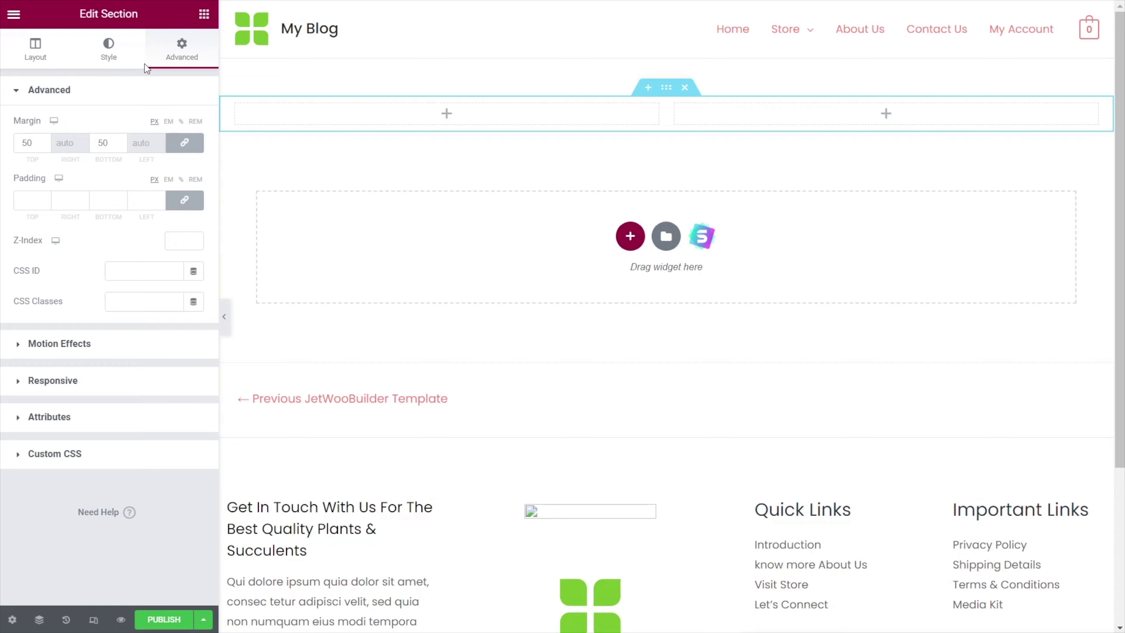
# Place the My Account Login Form widget in the first column and review its Form and Lost Password style options.
pyautogui.click(204, 14)
pyautogui.write('my')
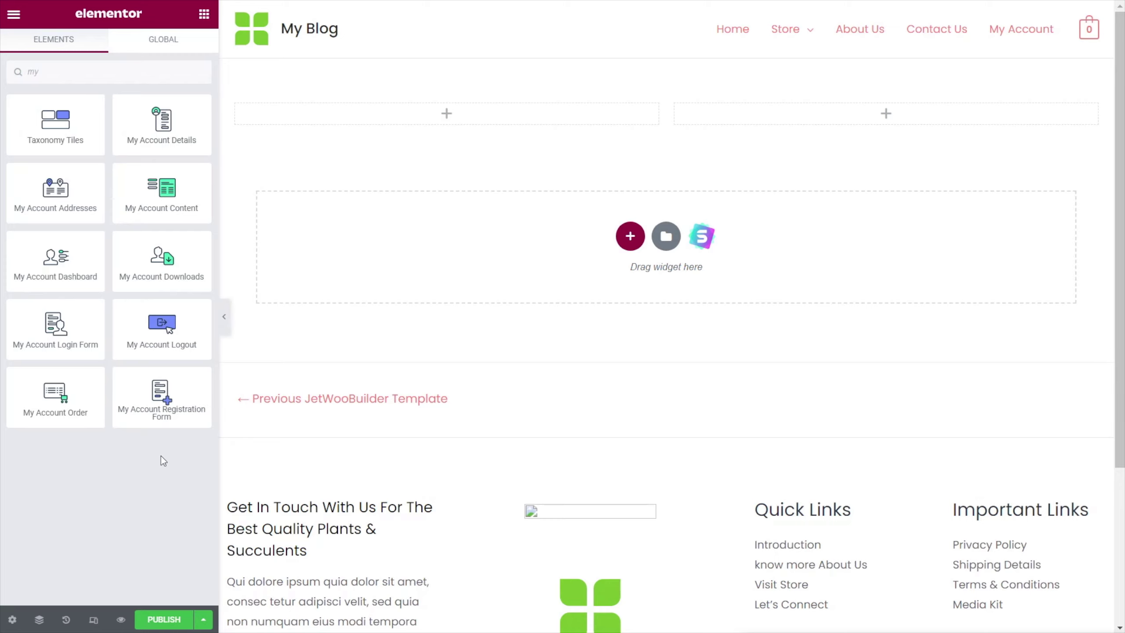
pyautogui.moveTo(46, 330); pyautogui.dragTo(447, 121)
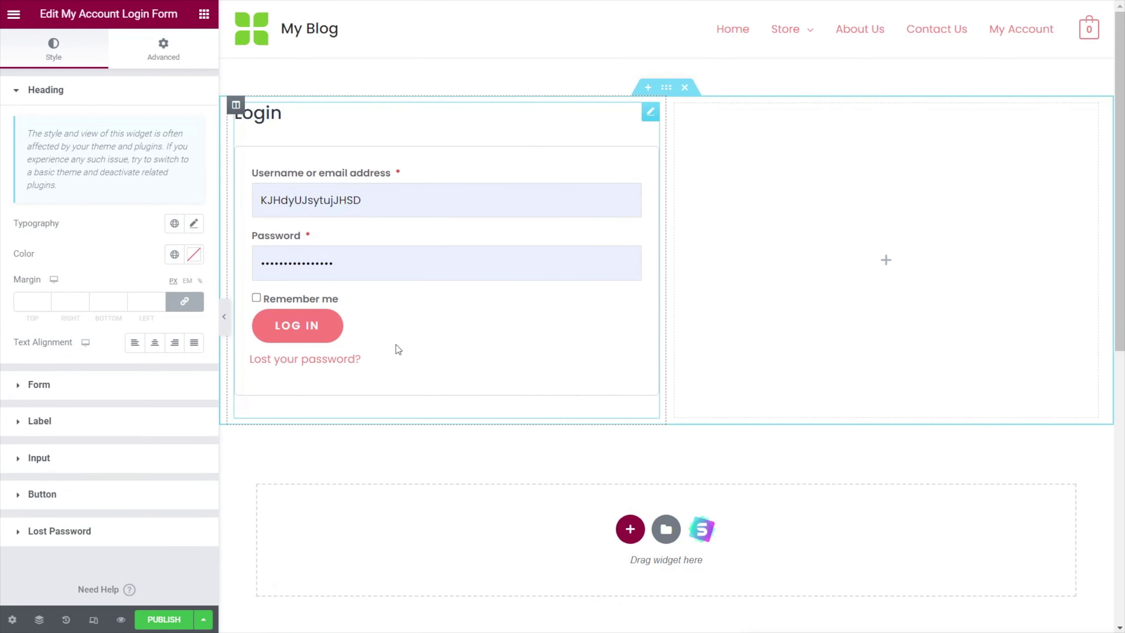
pyautogui.click(78, 392)
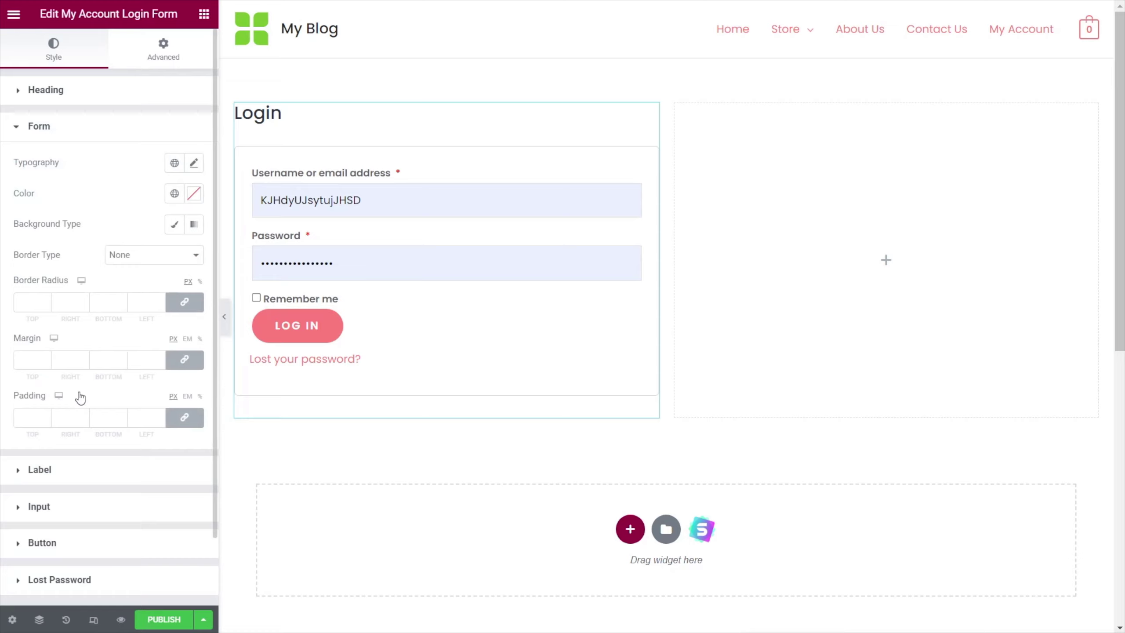
pyautogui.scroll(-2, 108, 463)
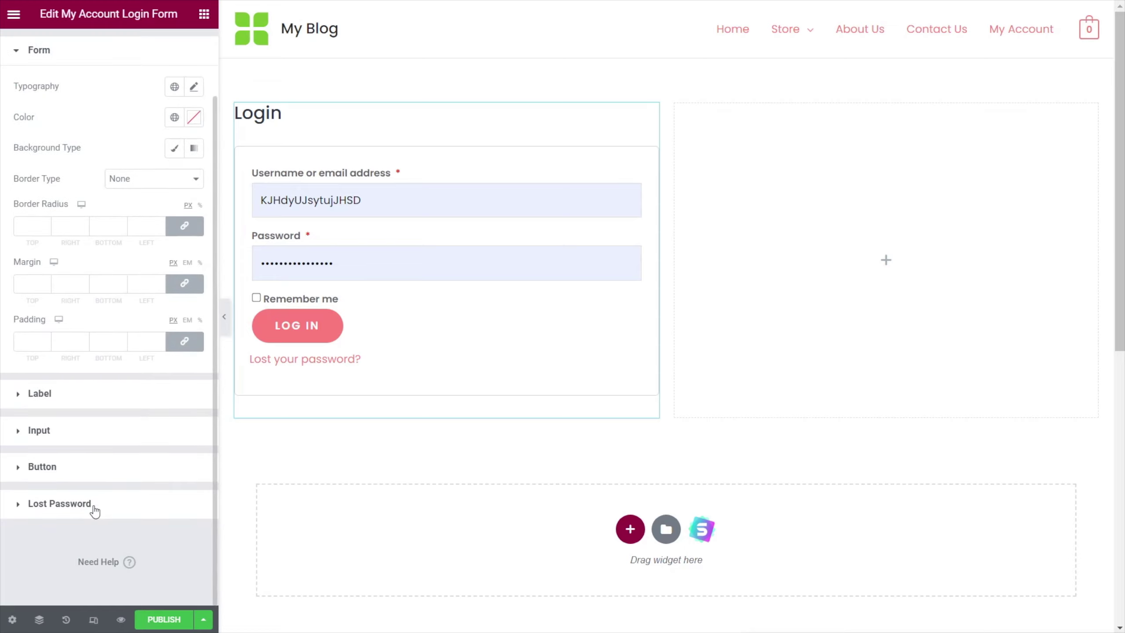
pyautogui.click(94, 509)
# Find the My Account Registration Form widget and place it in the empty second column beside the login form.
pyautogui.click(203, 13)
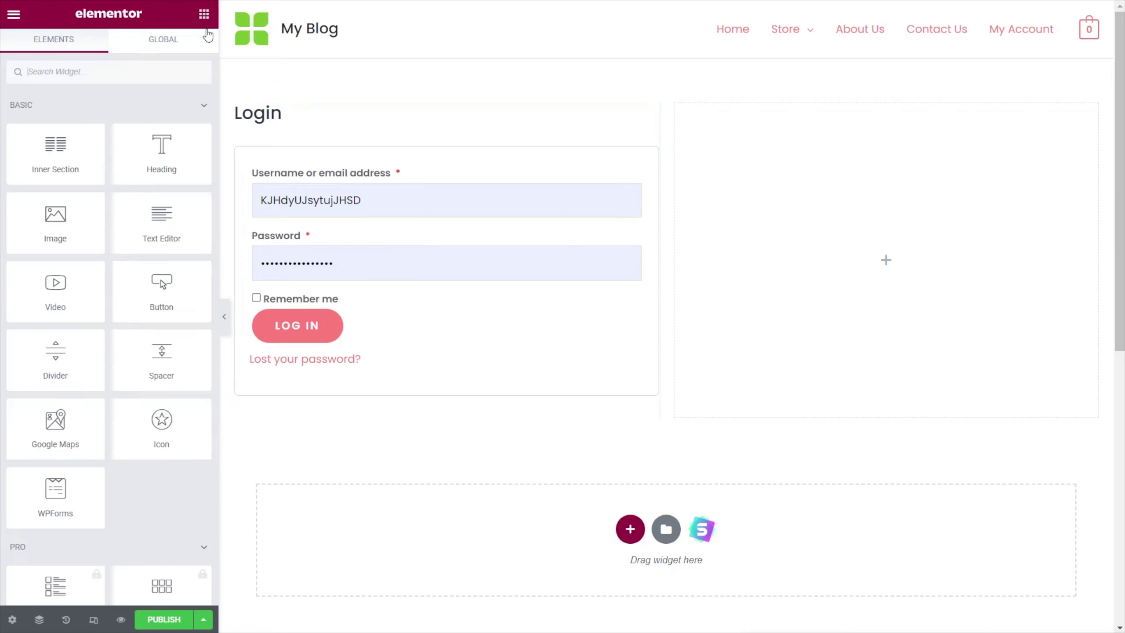
pyautogui.click(137, 71)
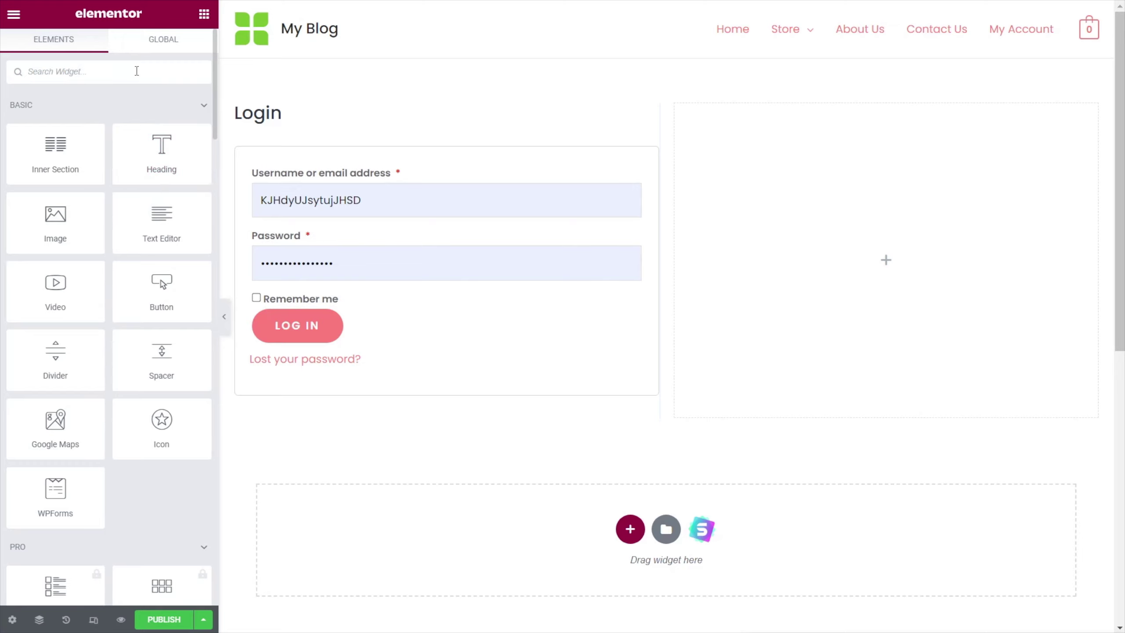
pyautogui.write('my')
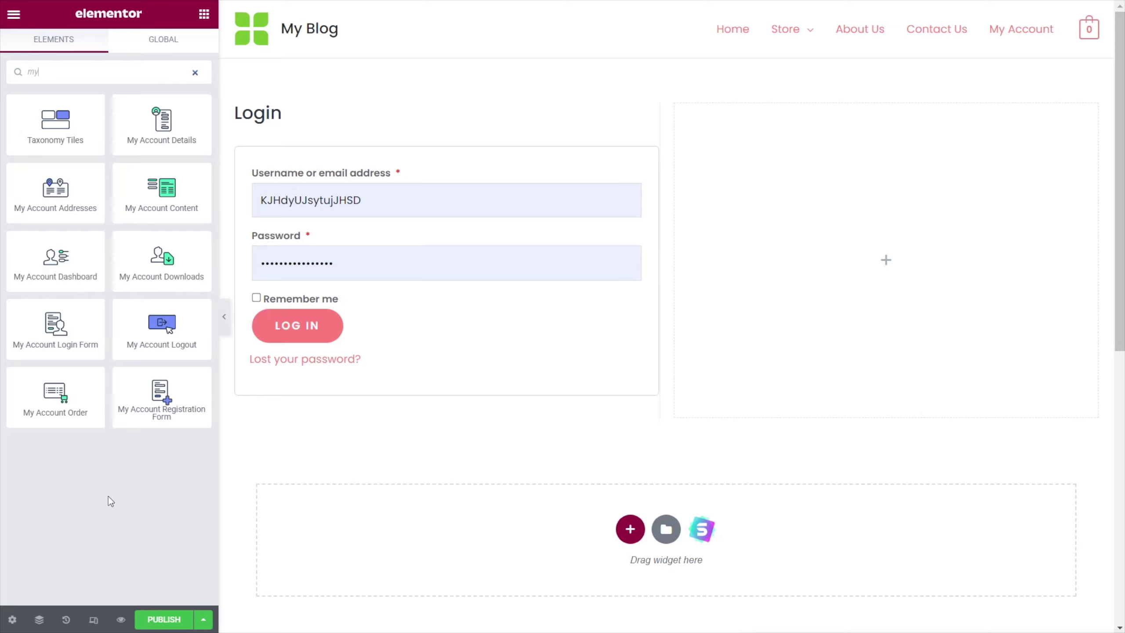
pyautogui.moveTo(129, 392); pyautogui.dragTo(816, 271)
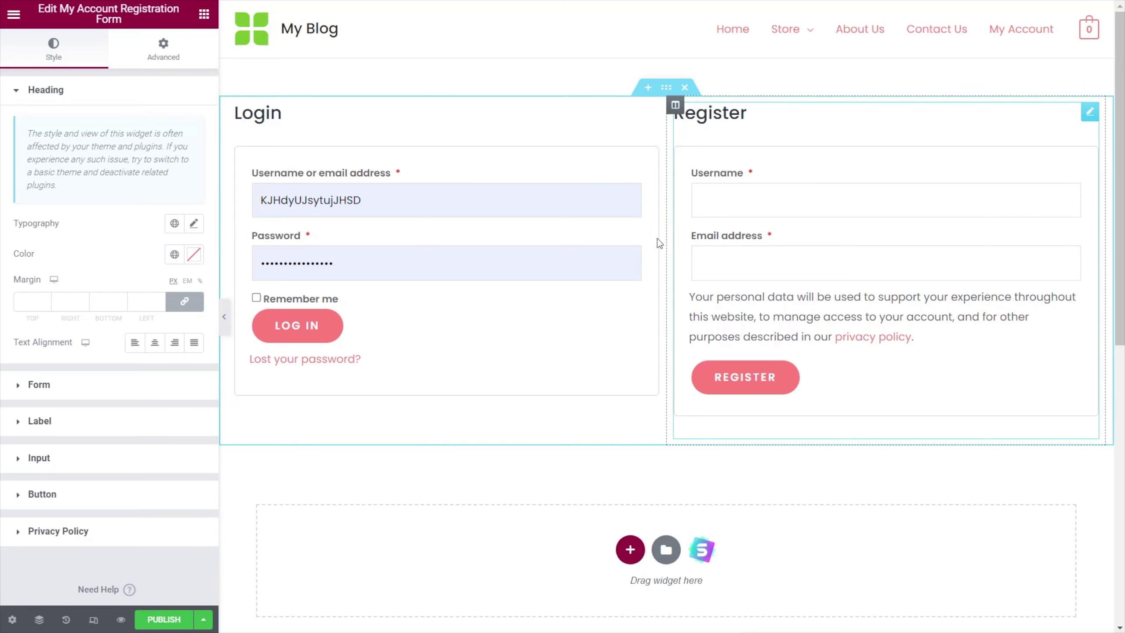
# Set the two-column section's column gap to Wide and publish the login template.
pyautogui.click(667, 88)
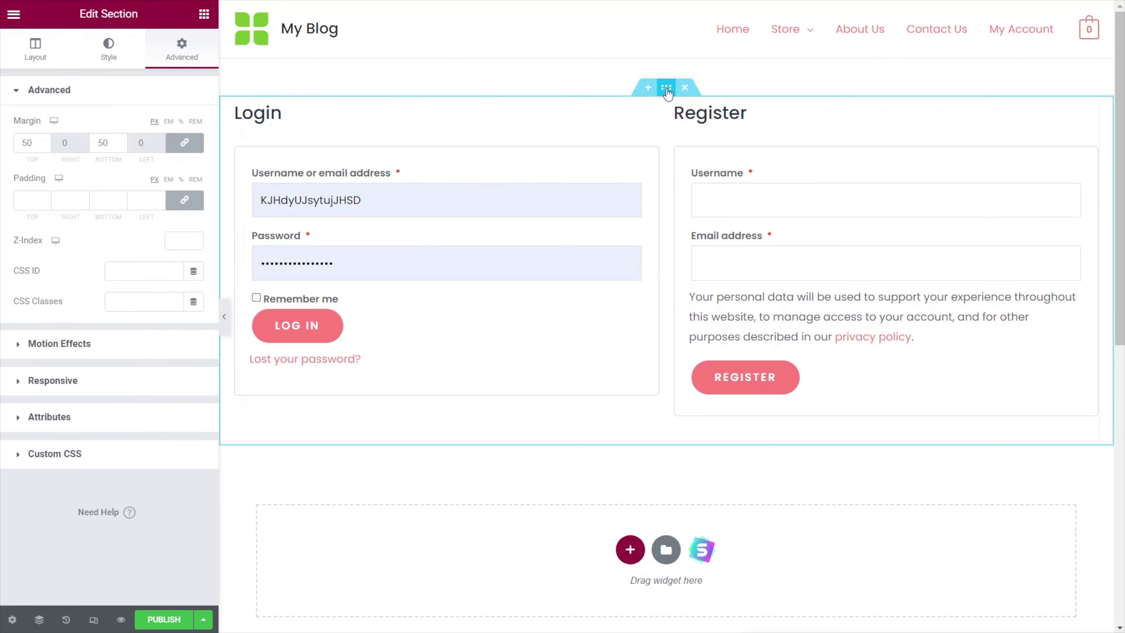
pyautogui.click(35, 51)
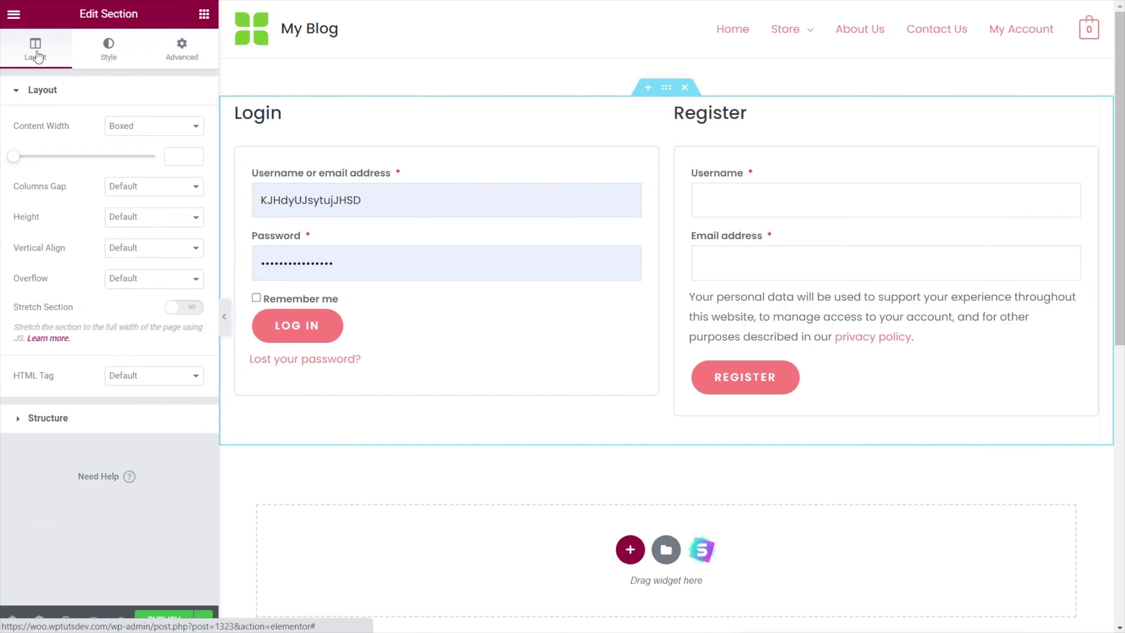
pyautogui.click(139, 188)
pyautogui.click(130, 246)
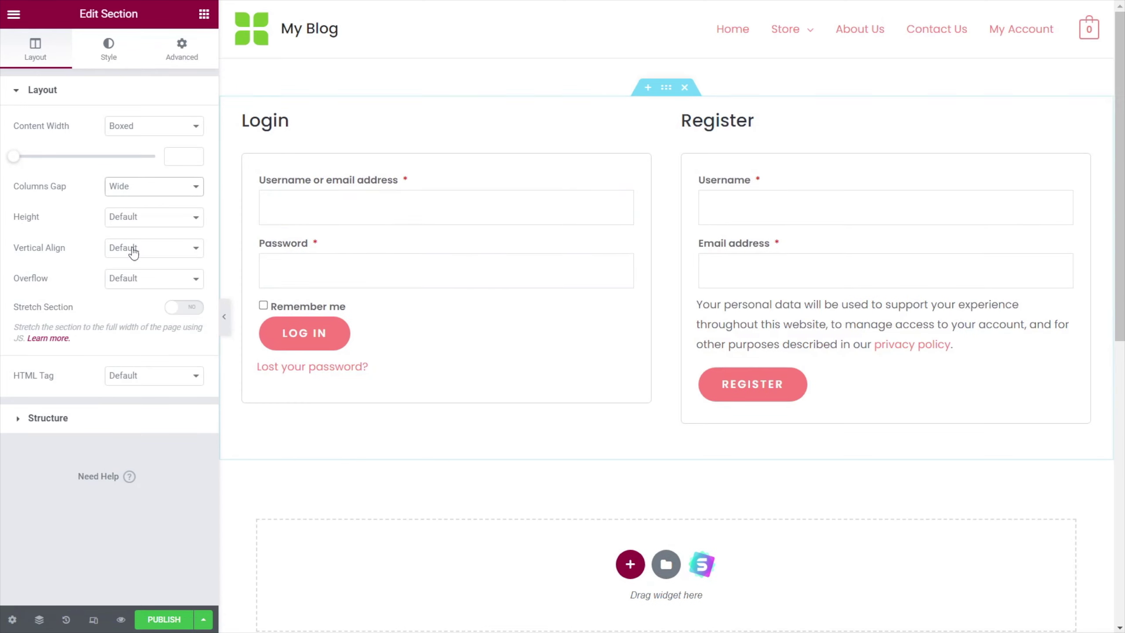
pyautogui.click(158, 620)
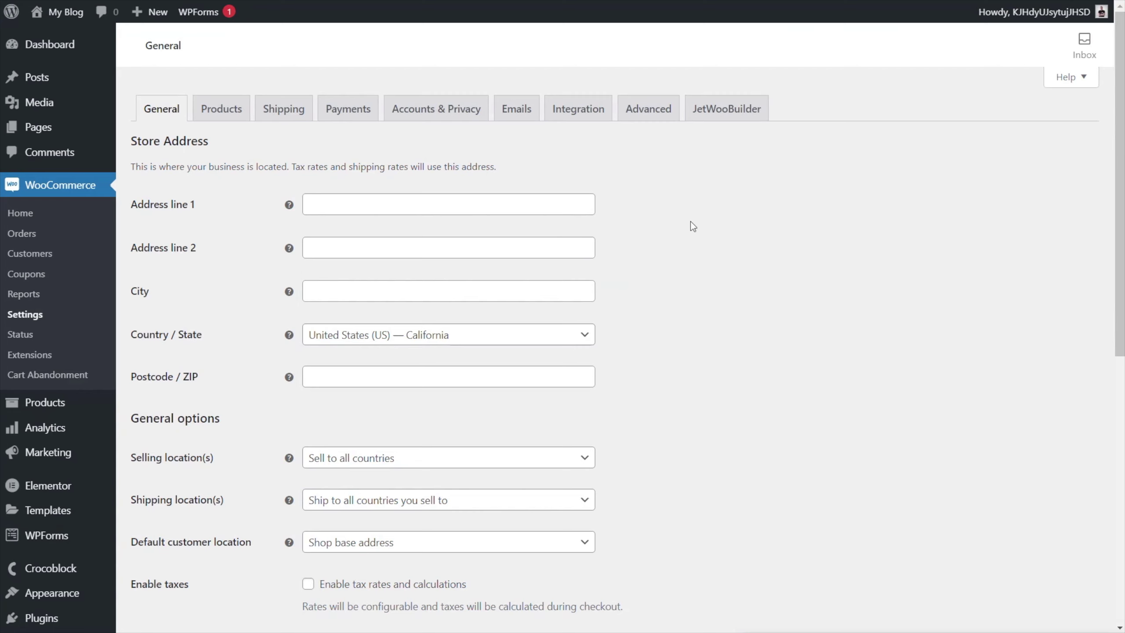
# Assign Croco My Account Login as the My Account Login Page Template in WooCommerce's JetWooBuilder settings and save the changes.
pyautogui.click(716, 116)
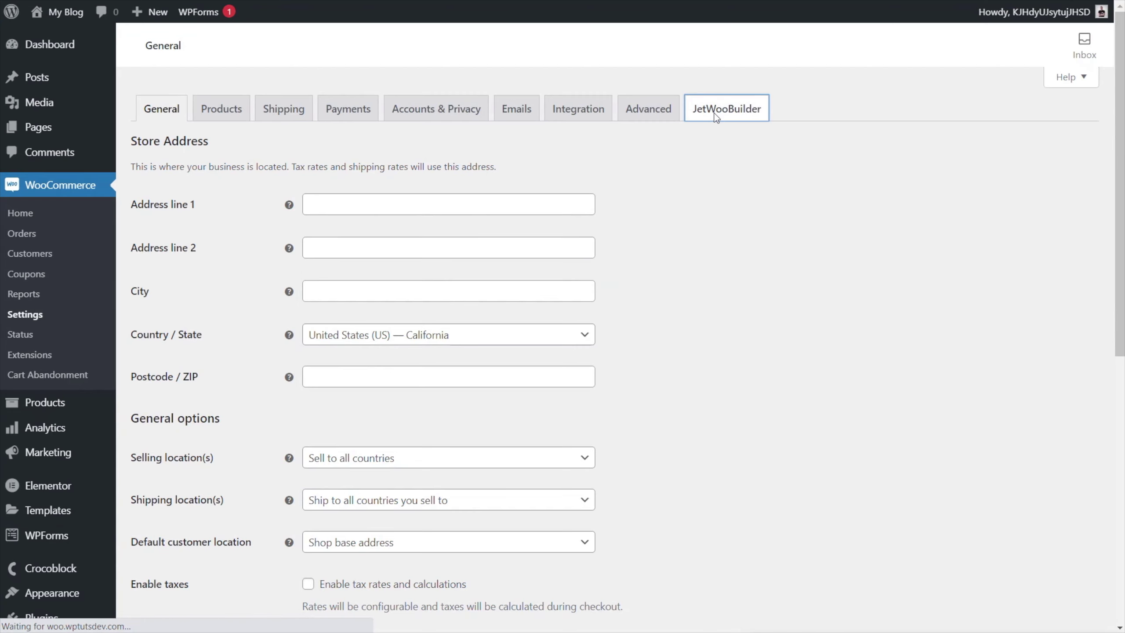
pyautogui.scroll(-12, 778, 290)
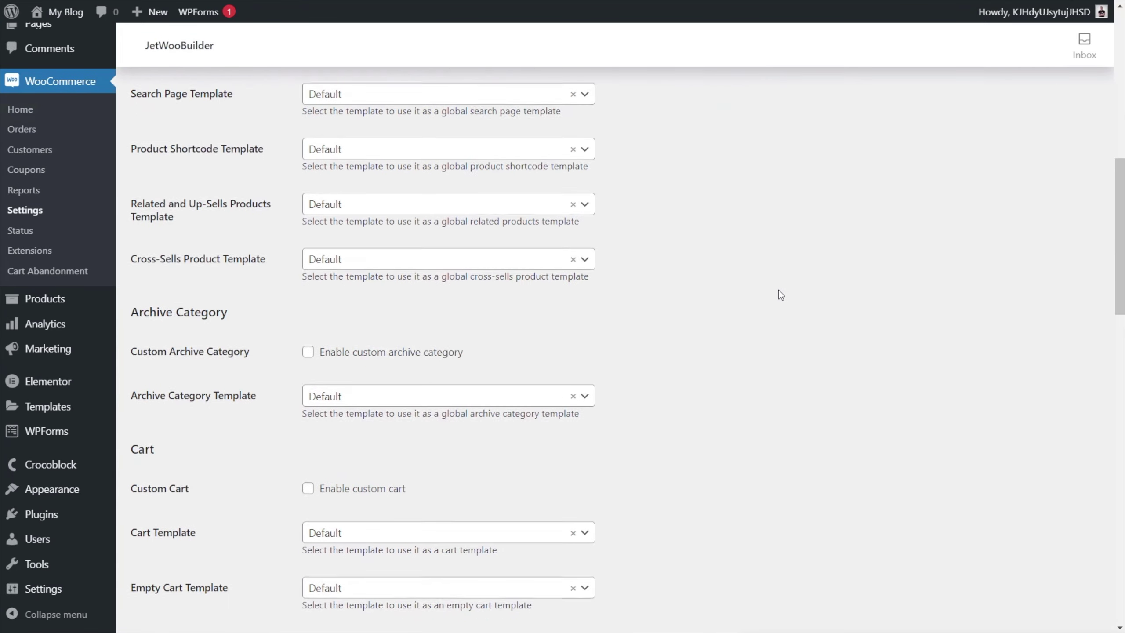
pyautogui.scroll(-15, 779, 292)
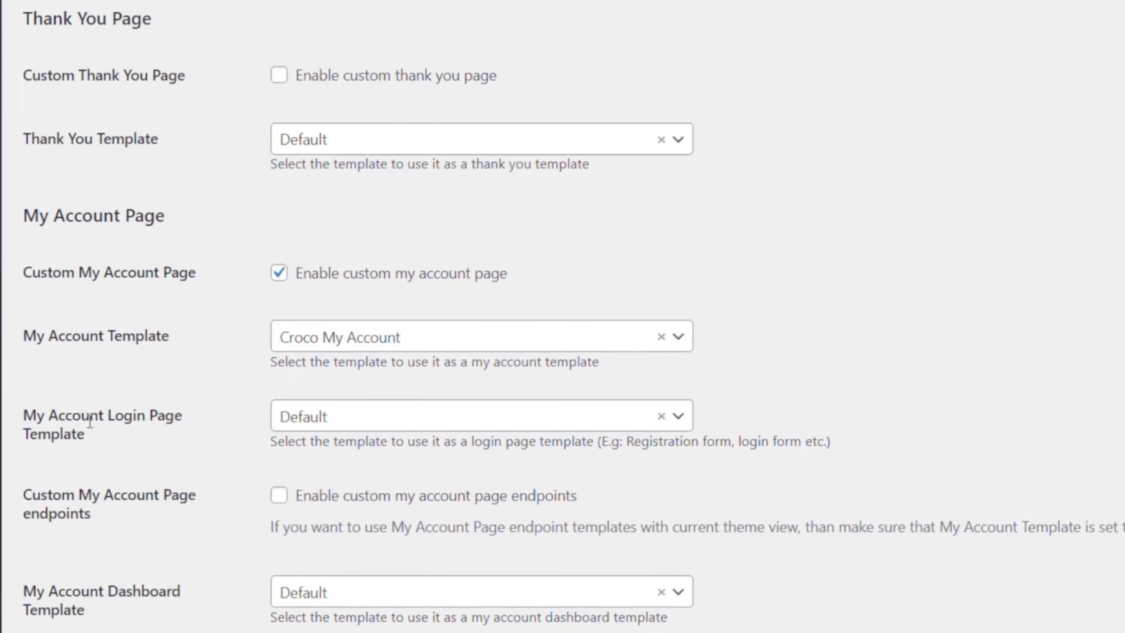
pyautogui.click(677, 420)
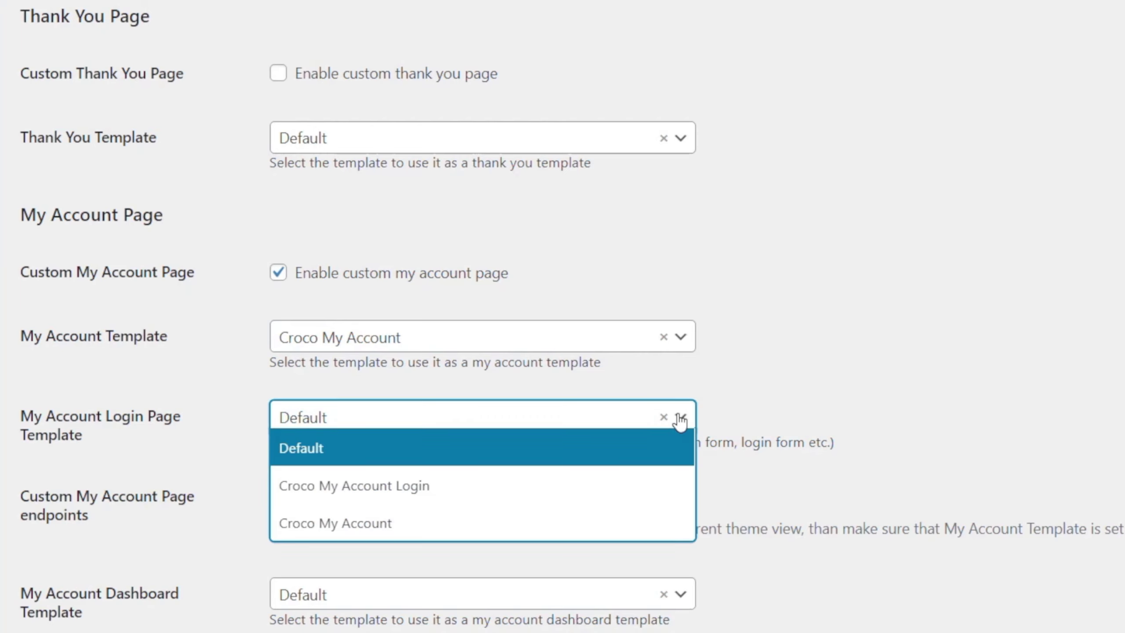
pyautogui.click(459, 486)
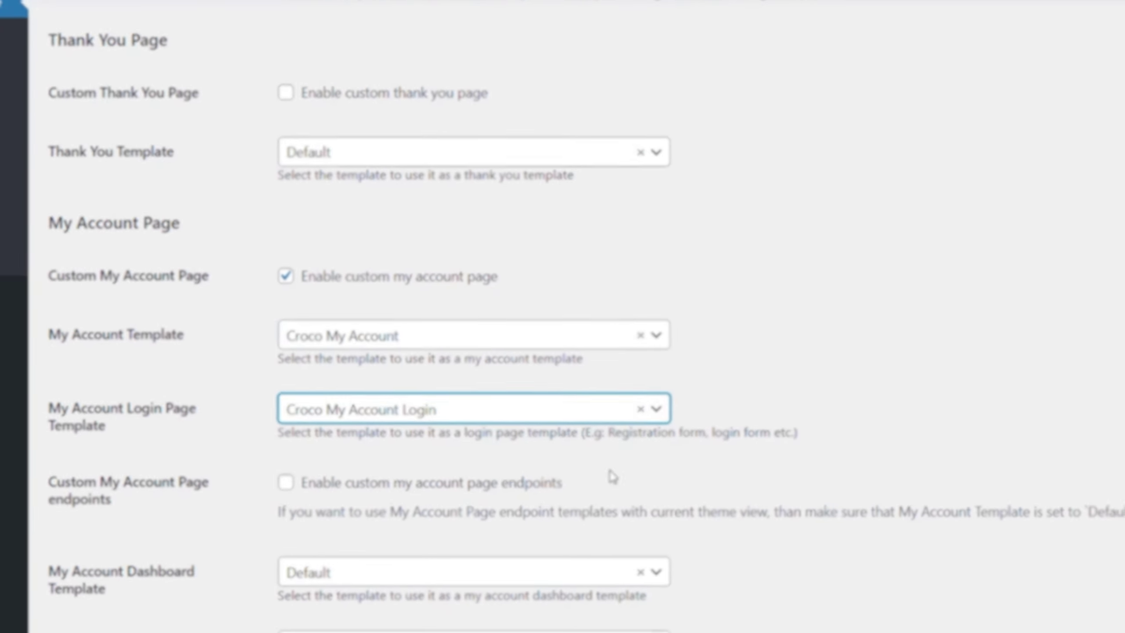
pyautogui.scroll(-10, 1005, 493)
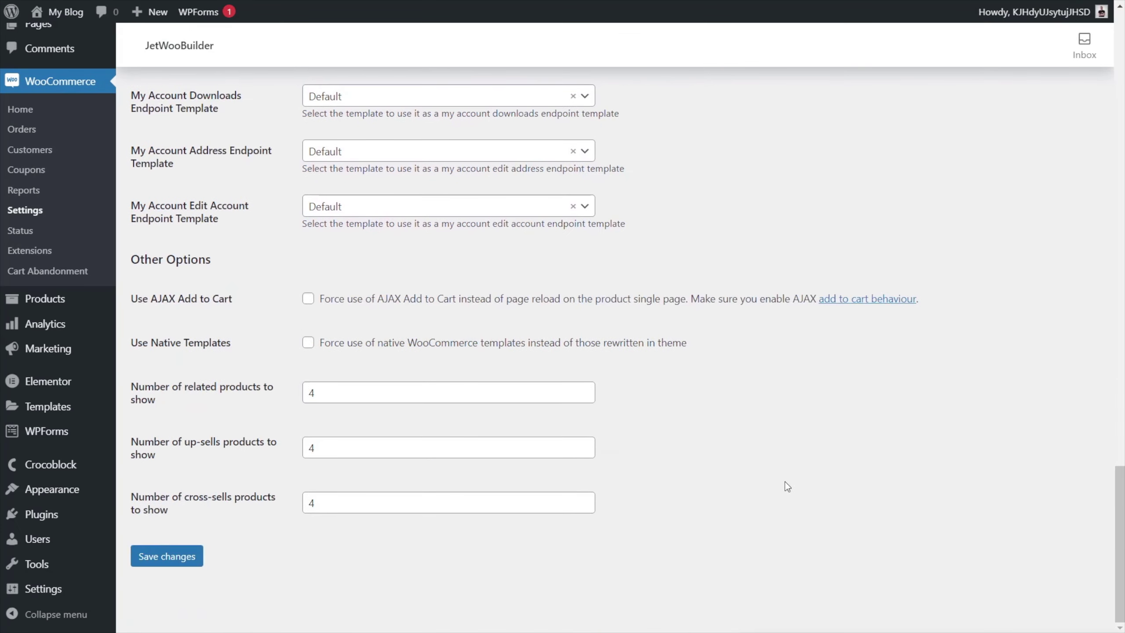
pyautogui.click(171, 559)
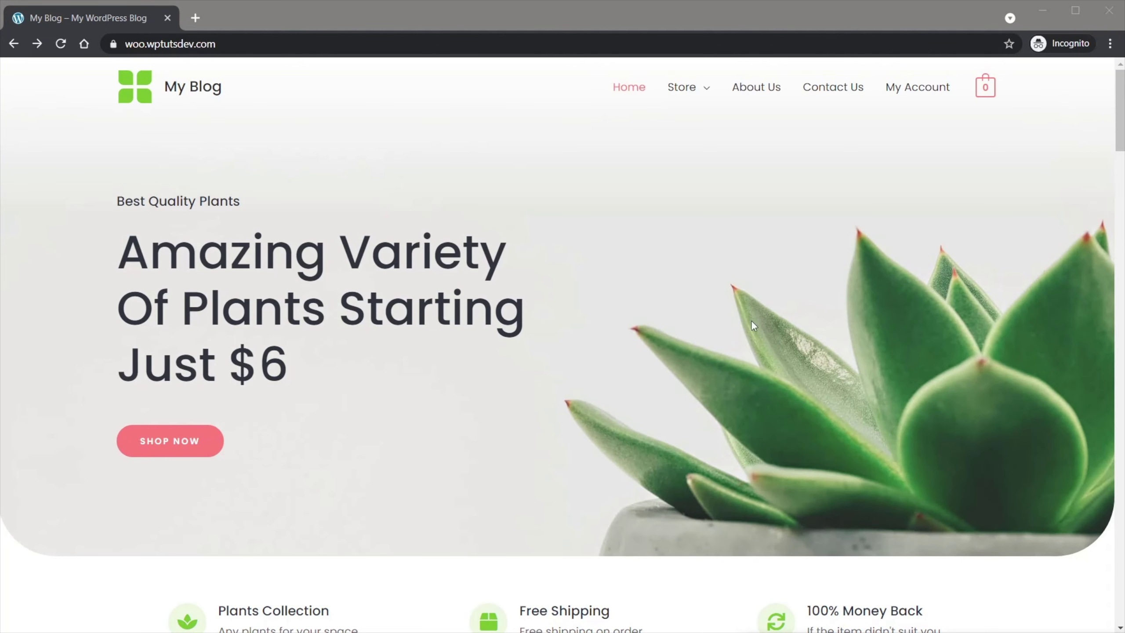
# Open the store's My Account page in the incognito browser and review the login and registration forms.
pyautogui.click(931, 94)
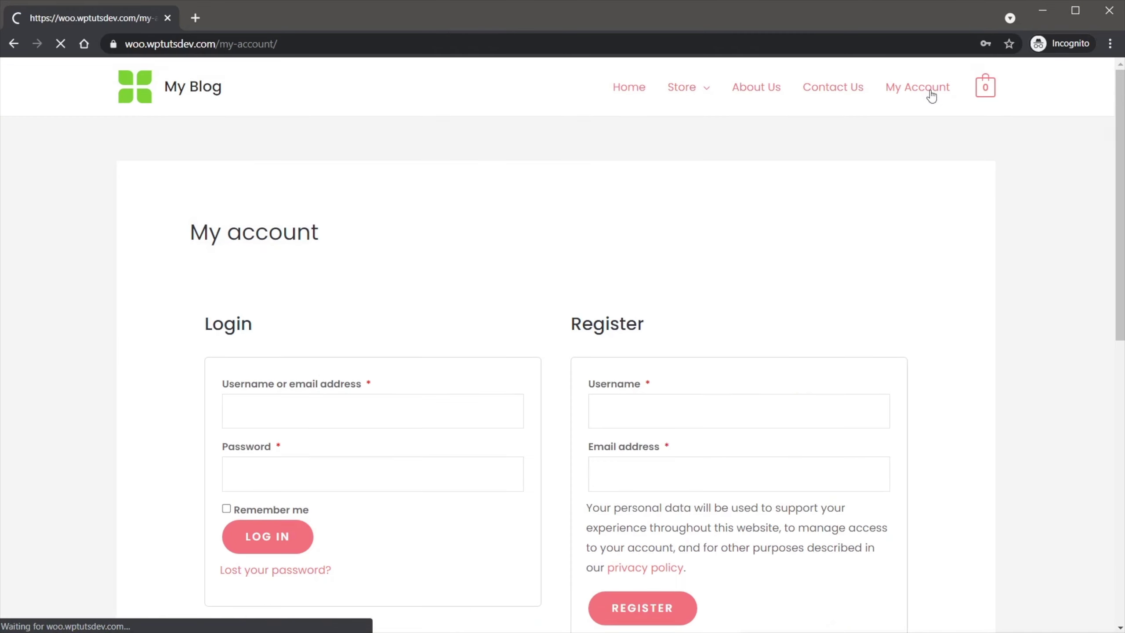
pyautogui.scroll(-3, 166, 347)
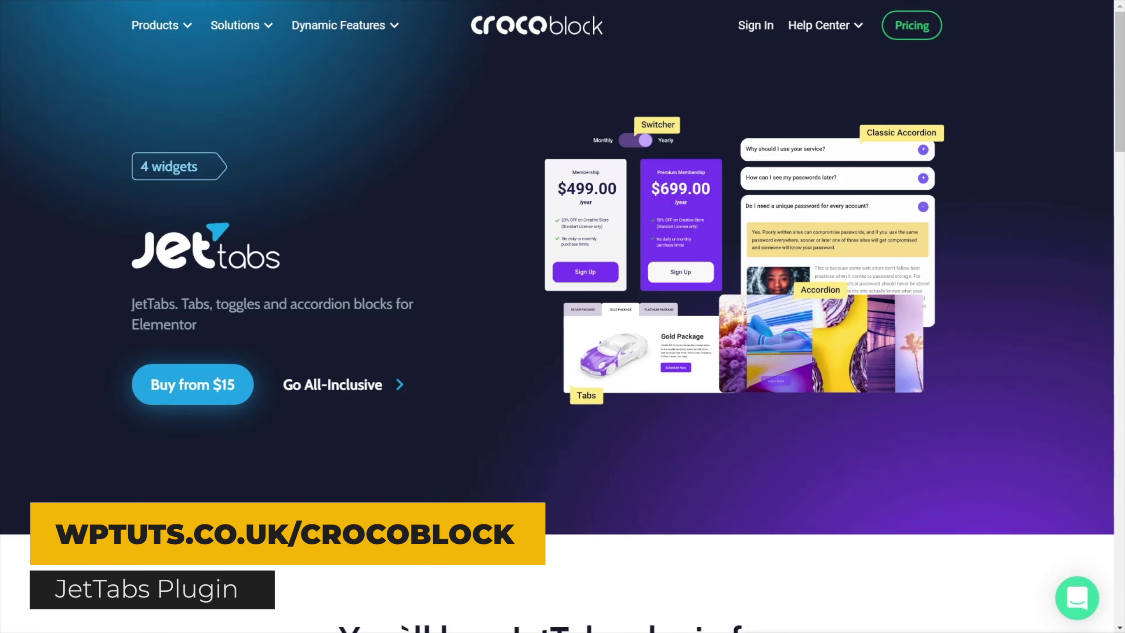
pyautogui.moveTo(234, 25)
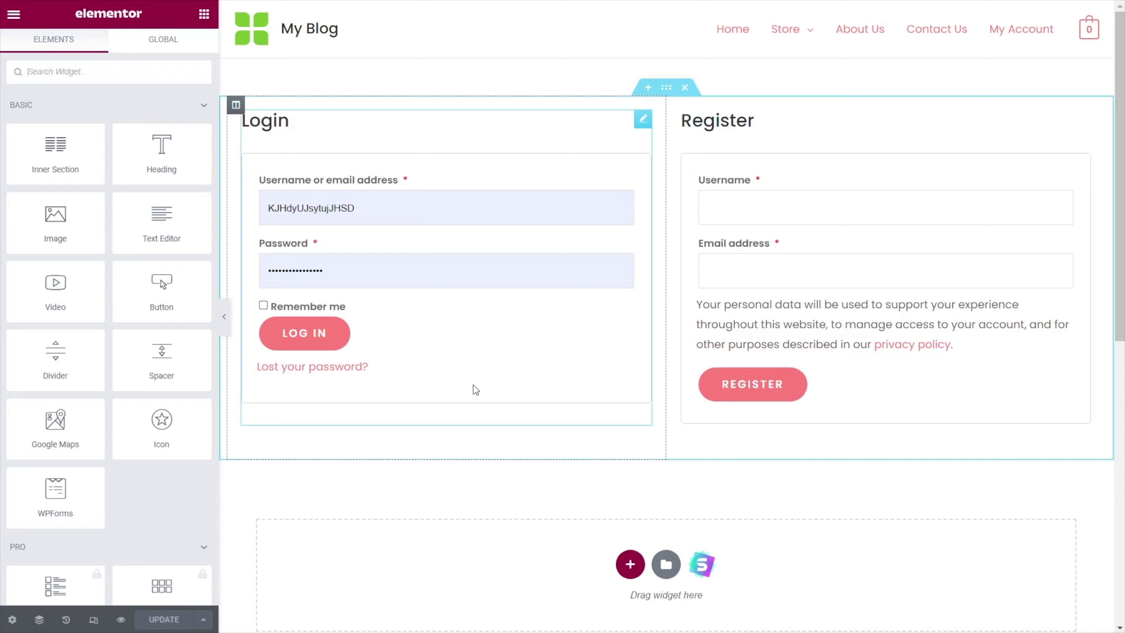
# Search the widgets for "my" and copy the My Account Login Form widget from the combined login template.
pyautogui.write('my')
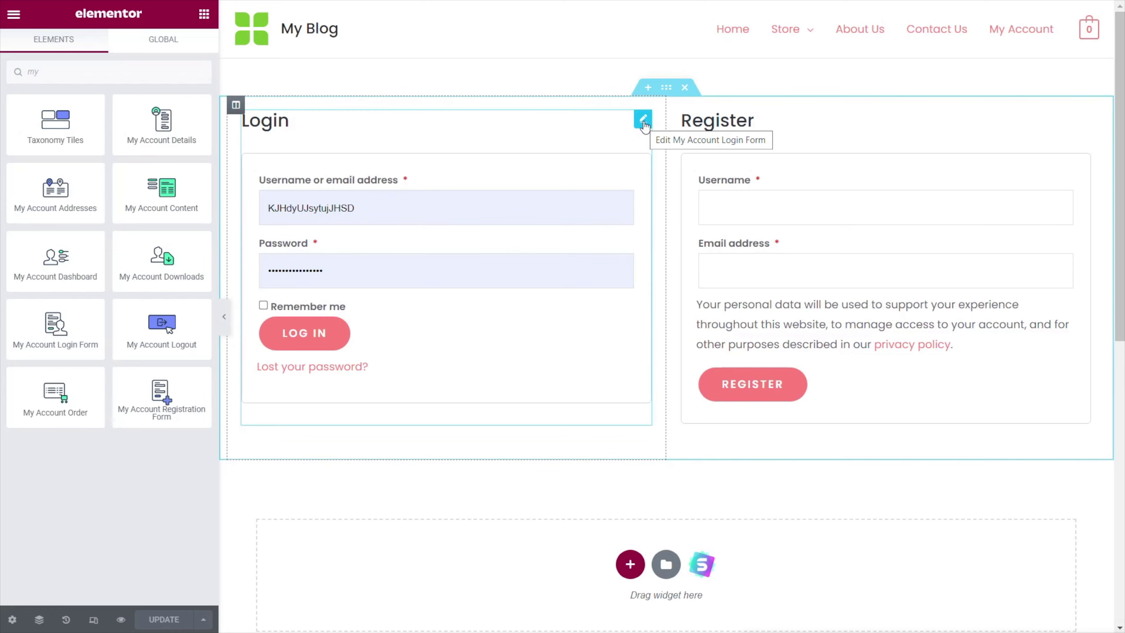
pyautogui.rightClick(644, 126)
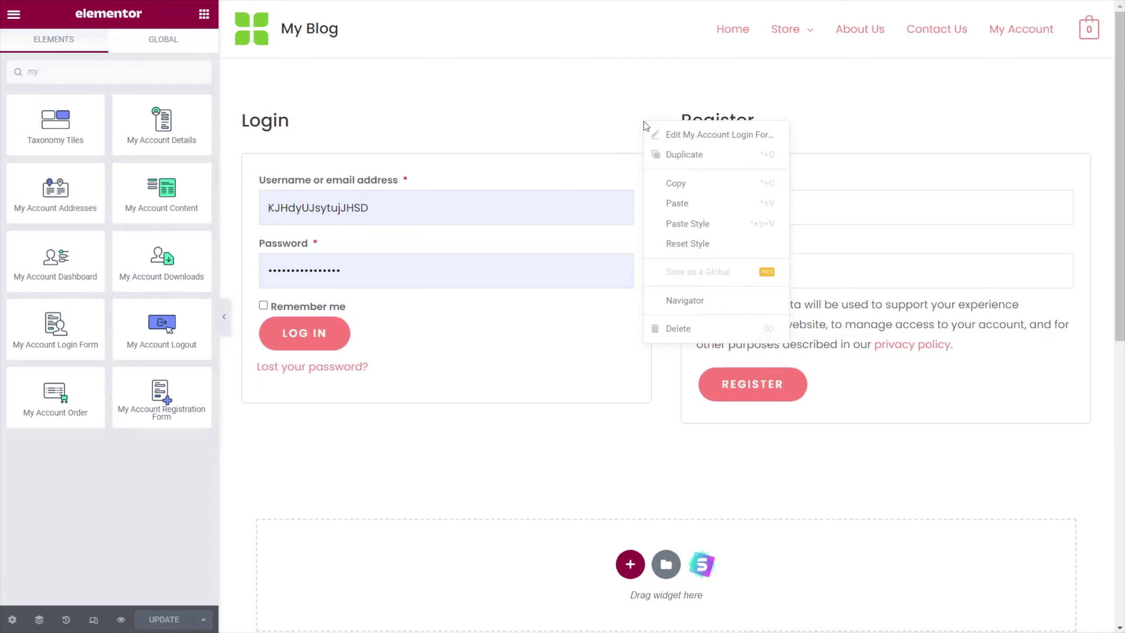
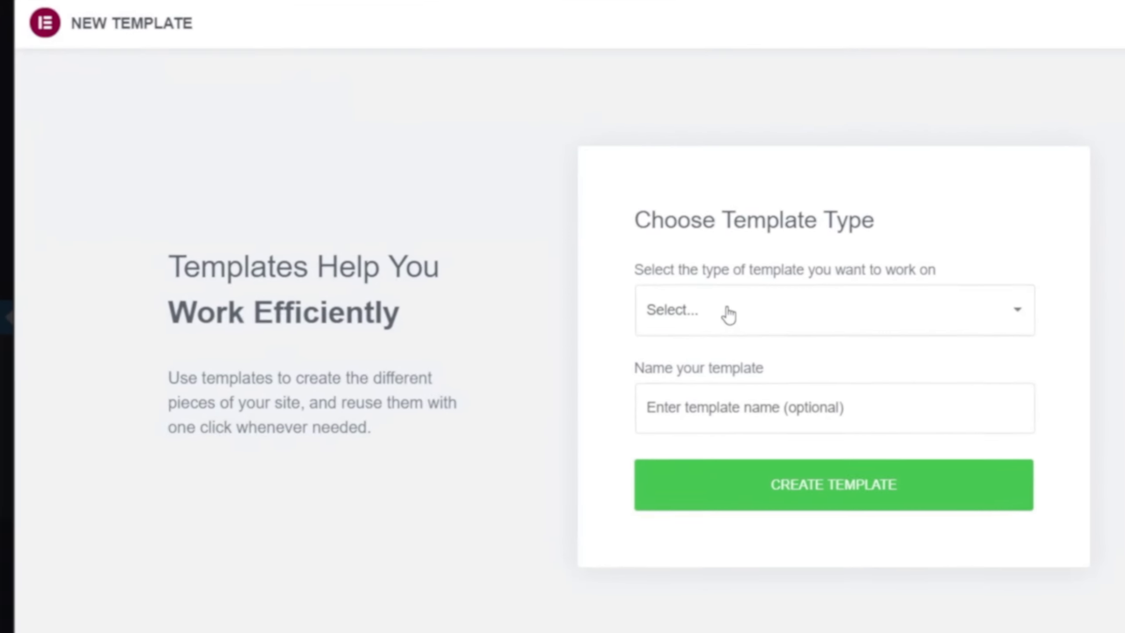
# Create a new Elementor template of type Page named "My Account Login".
pyautogui.click(642, 309)
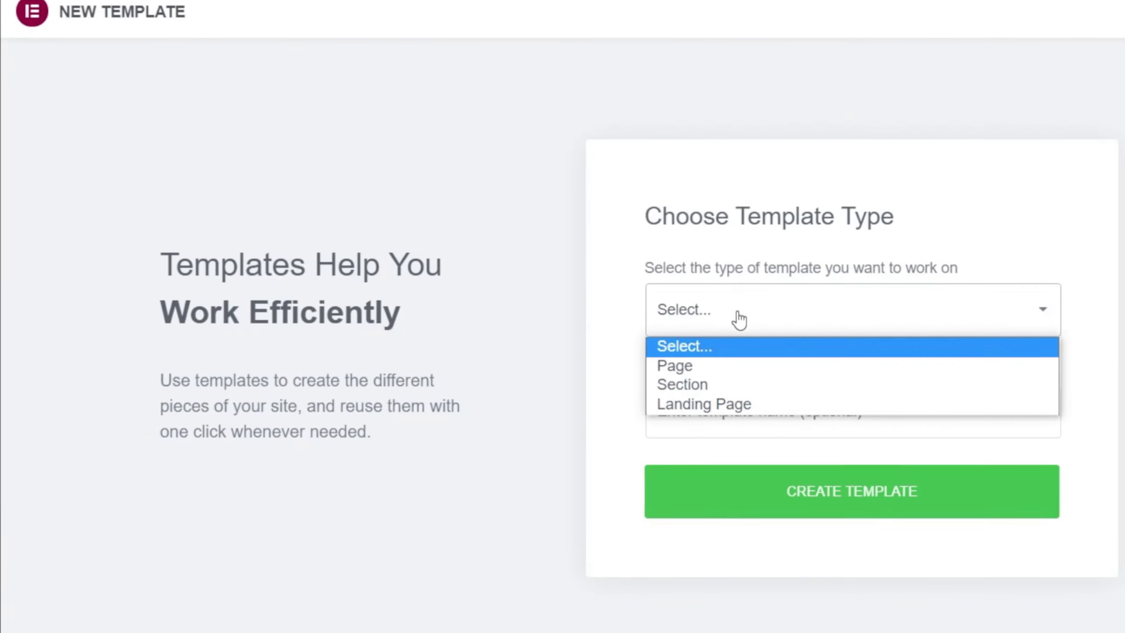
pyautogui.click(718, 366)
pyautogui.click(764, 418)
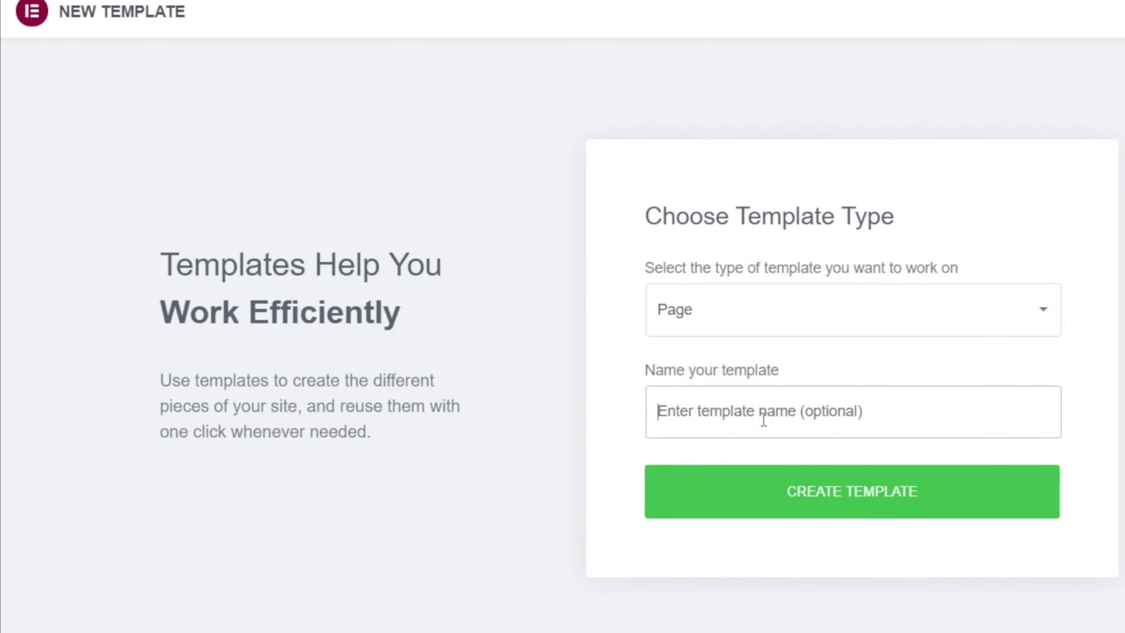
pyautogui.write('My Account L')
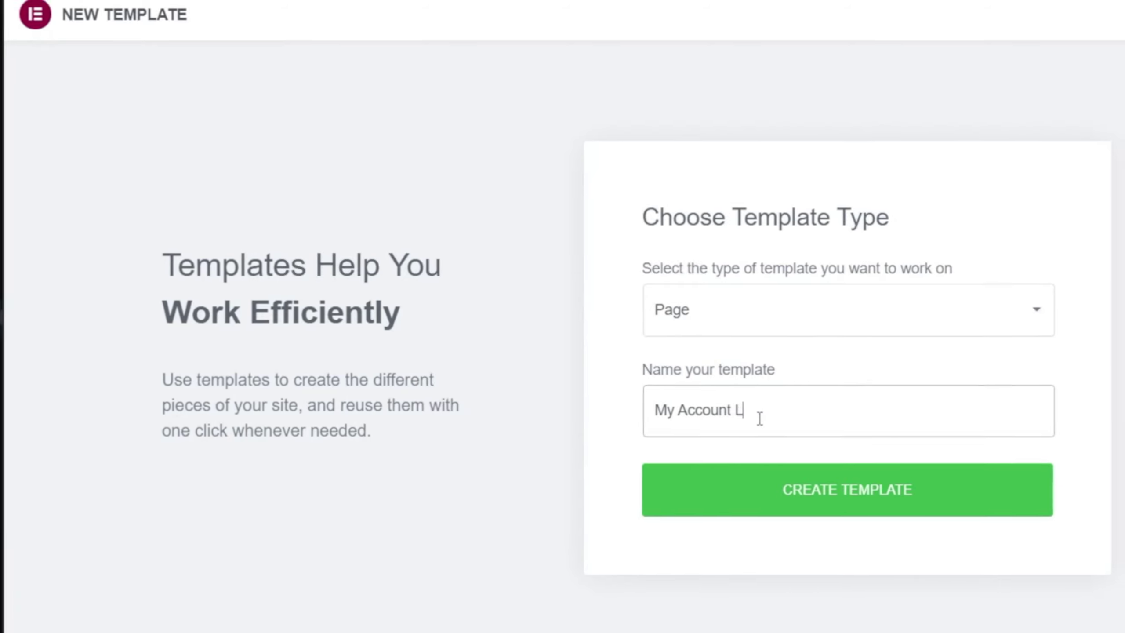
pyautogui.write('ogin')
pyautogui.click(810, 507)
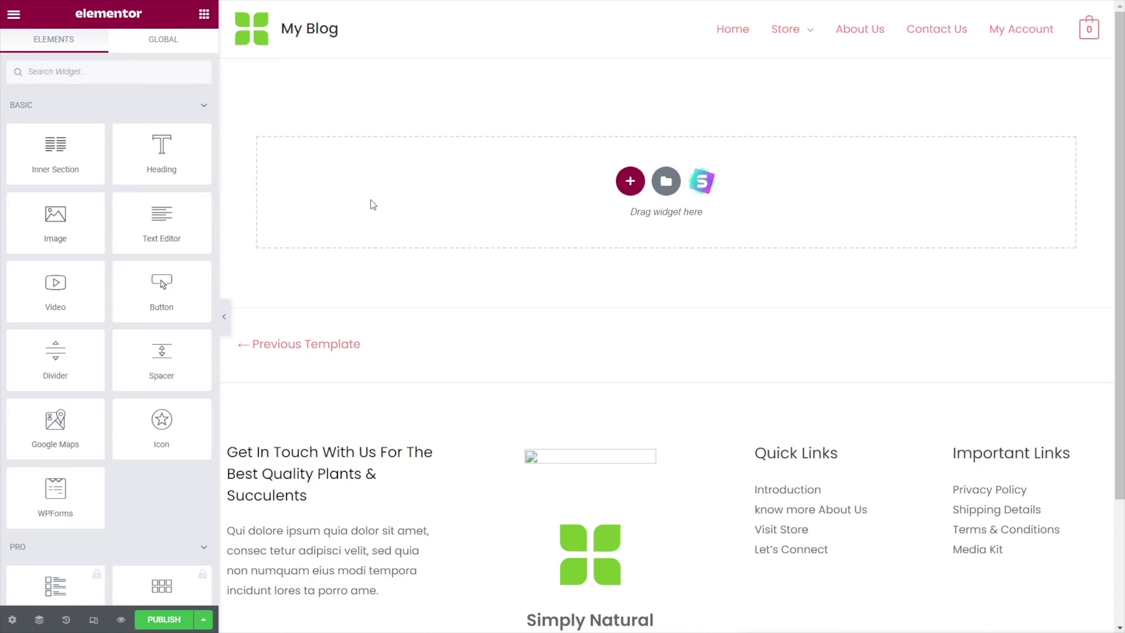
# Paste the copied login form into the empty template, publish it and exit to the WordPress dashboard.
pyautogui.rightClick(371, 197)
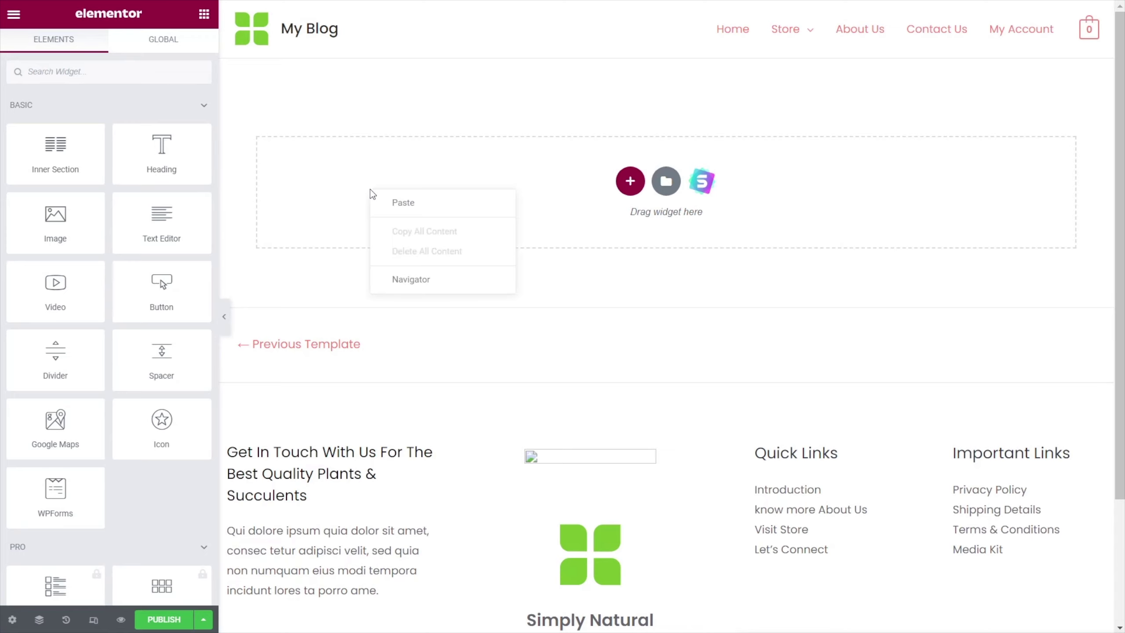
pyautogui.click(393, 203)
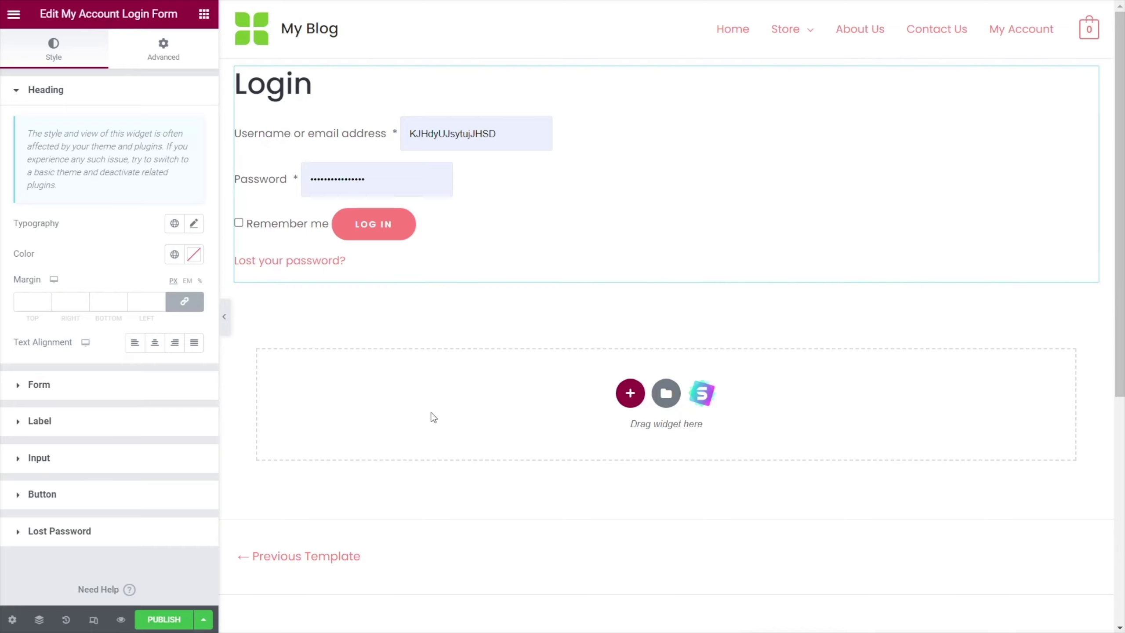
pyautogui.click(163, 623)
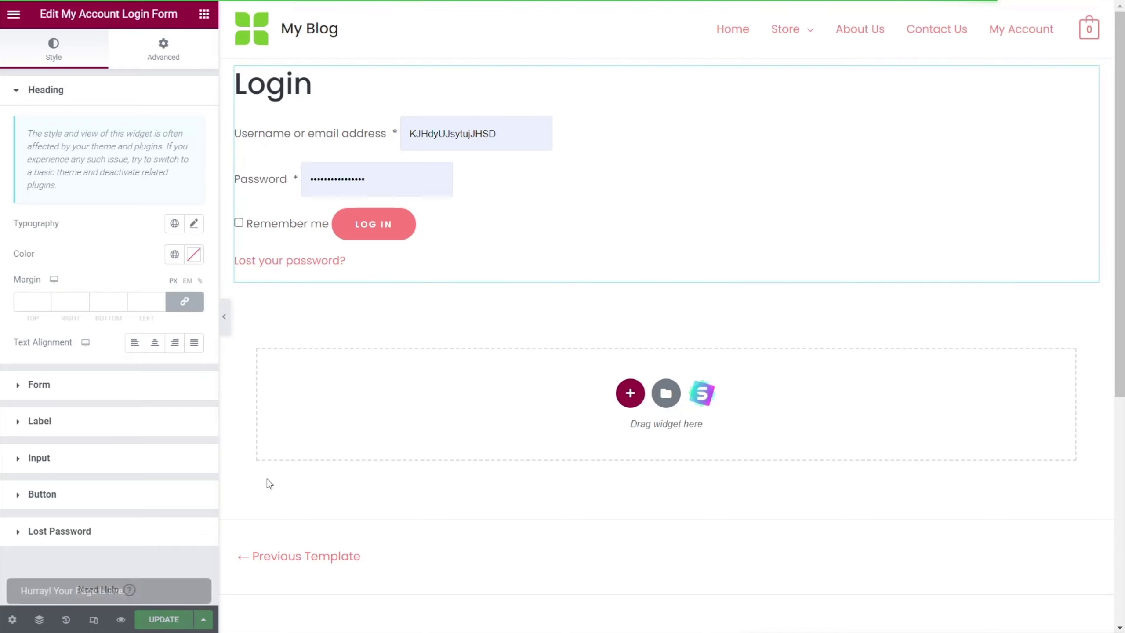
pyautogui.click(13, 14)
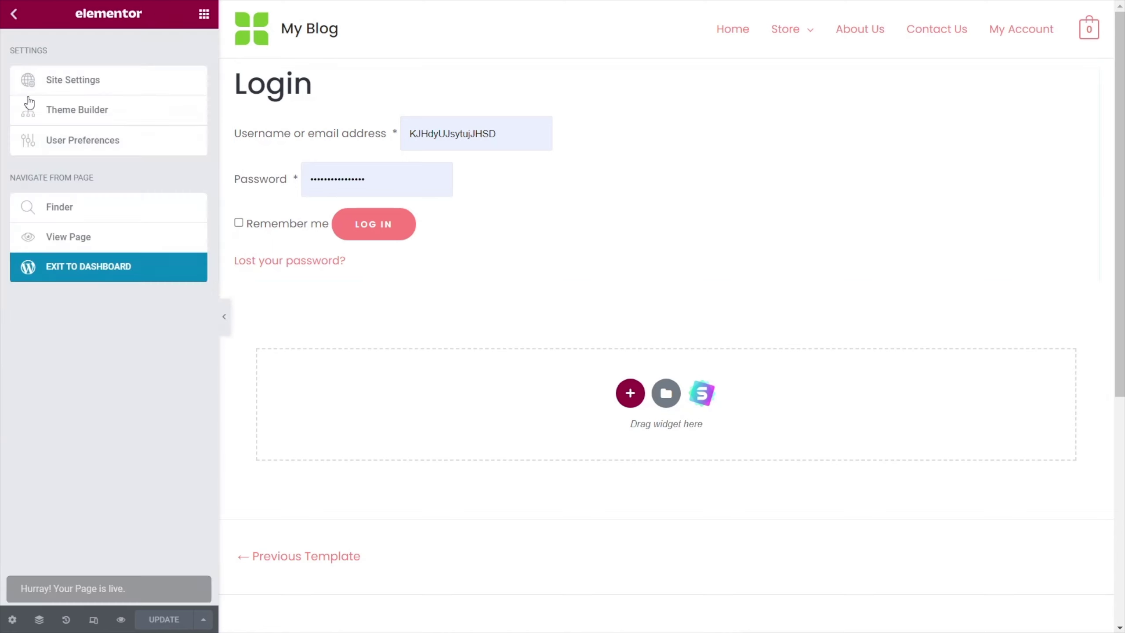
pyautogui.click(99, 273)
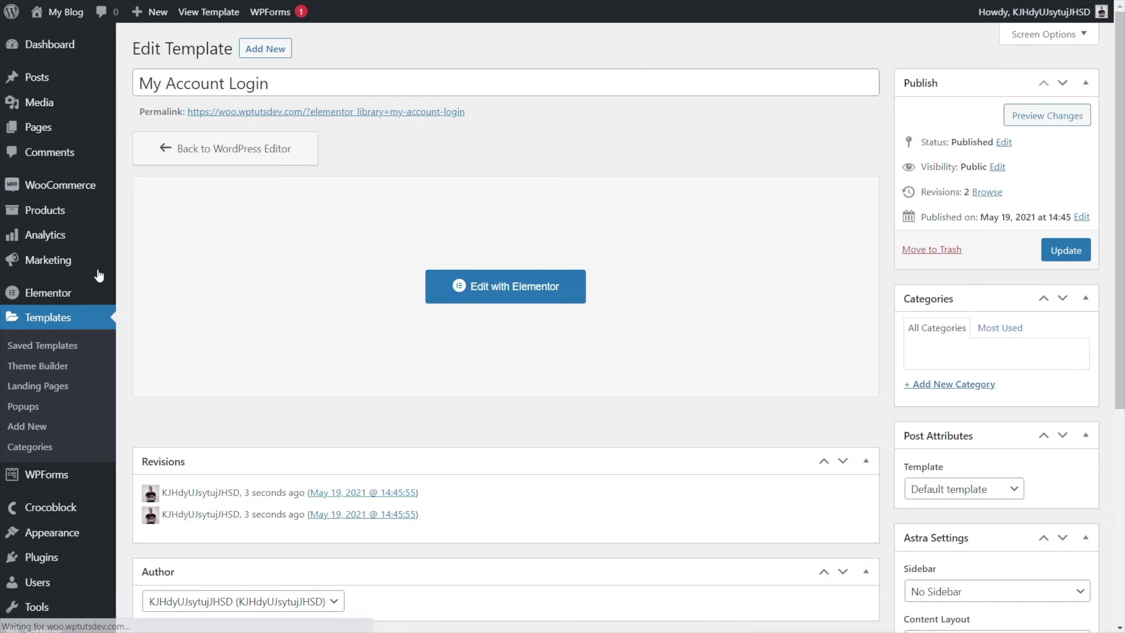
# From the saved templates, create a new Page template named "My Account - Registration".
pyautogui.click(60, 348)
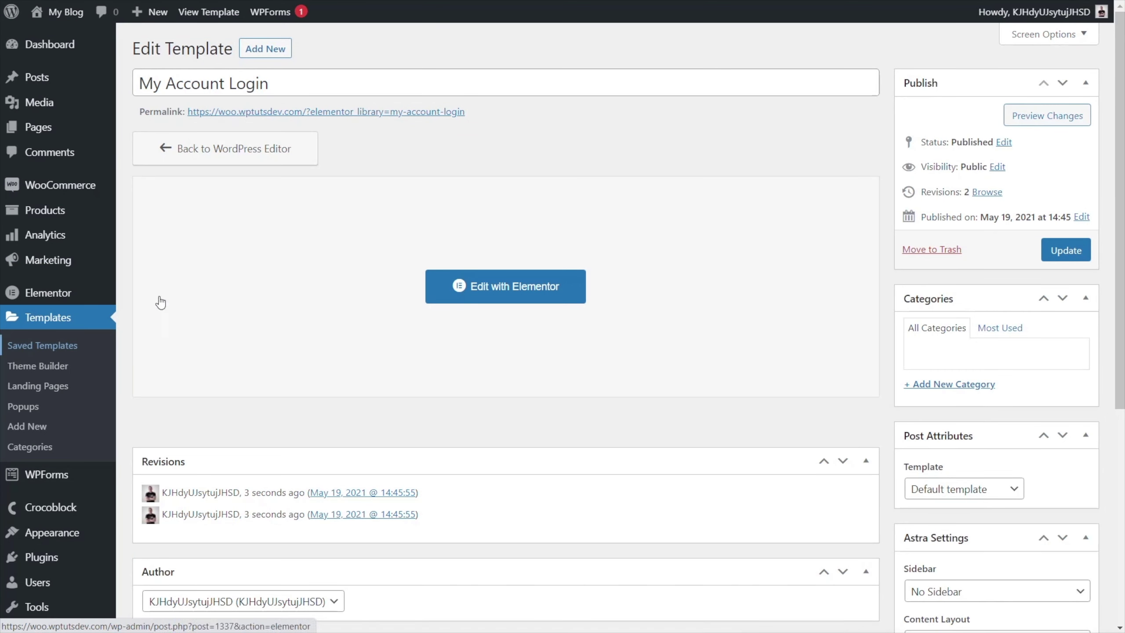
pyautogui.click(297, 50)
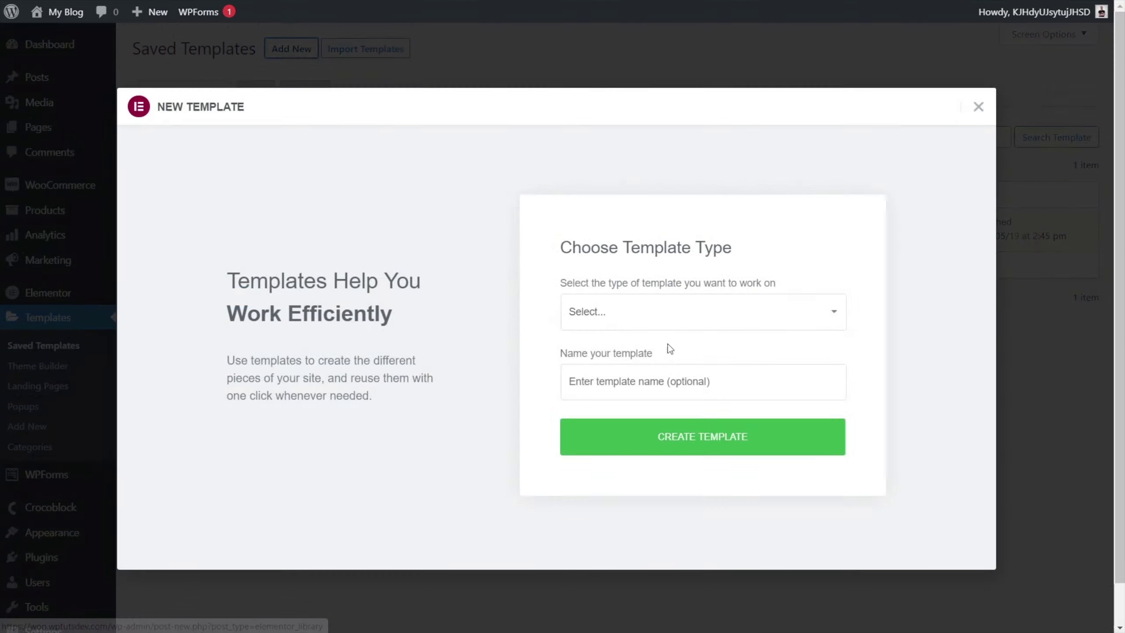
pyautogui.click(713, 313)
pyautogui.click(810, 369)
pyautogui.click(789, 413)
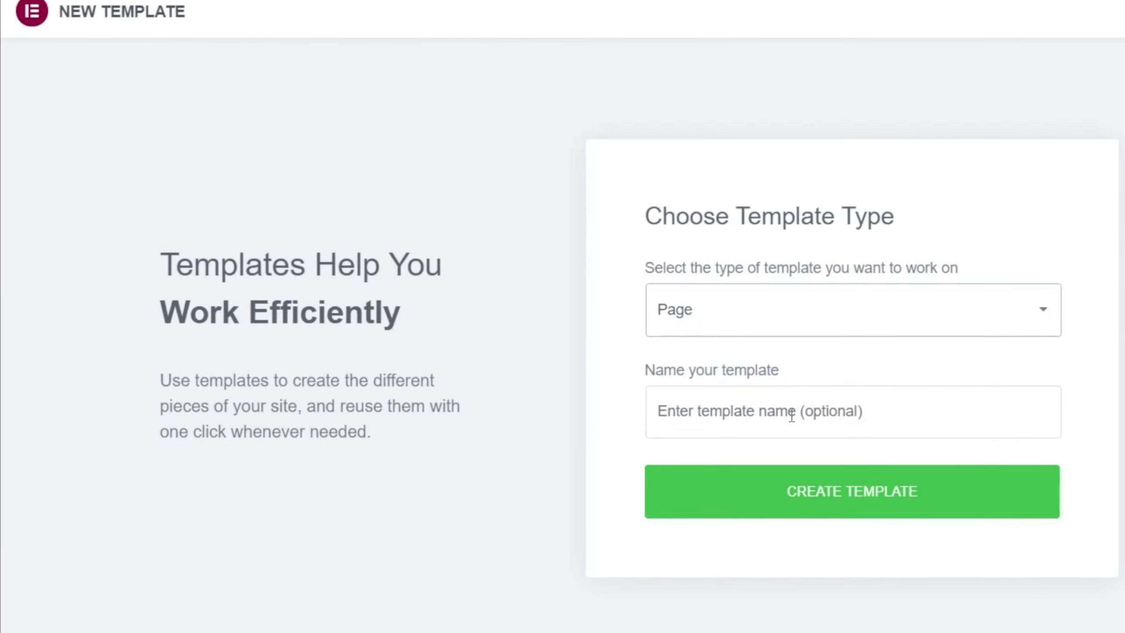
pyautogui.write('My Account - Re')
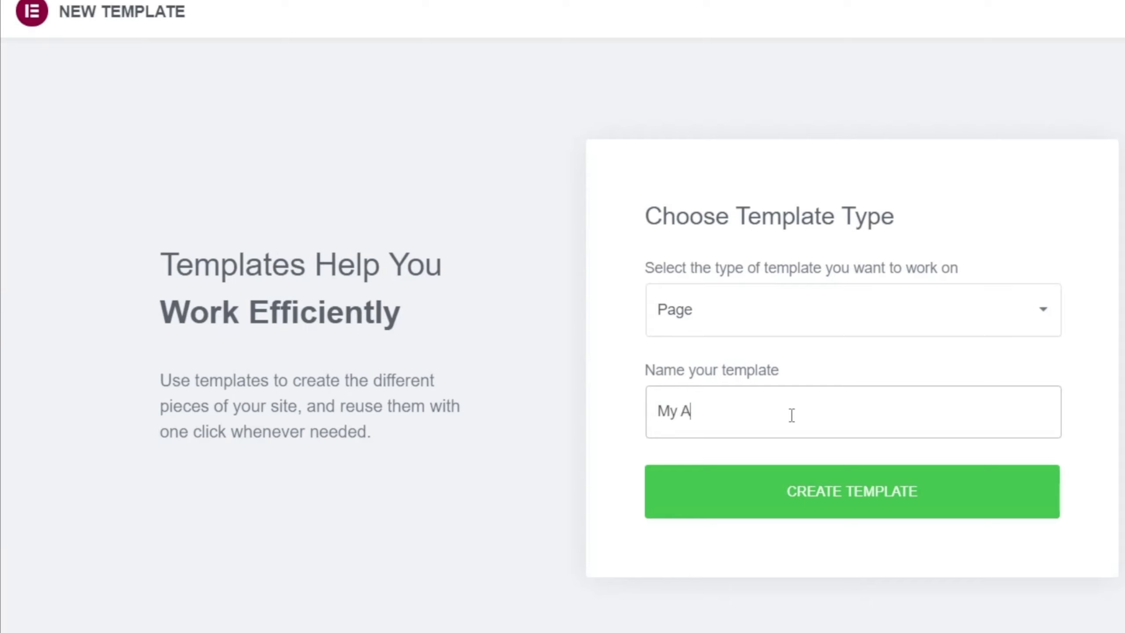
pyautogui.write('gistration')
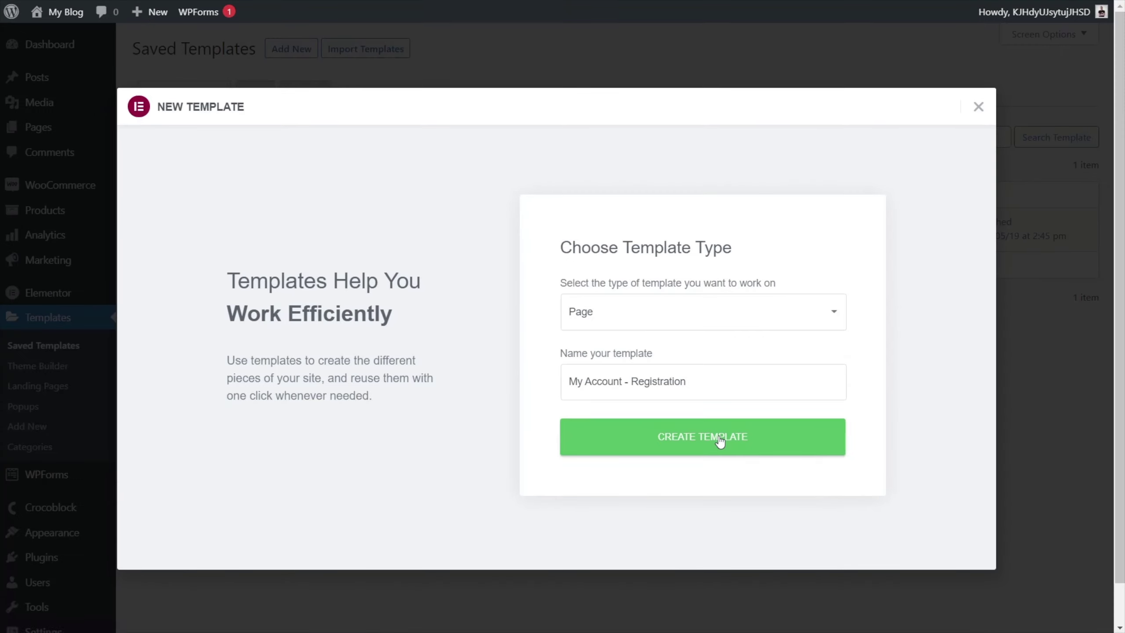
pyautogui.click(810, 485)
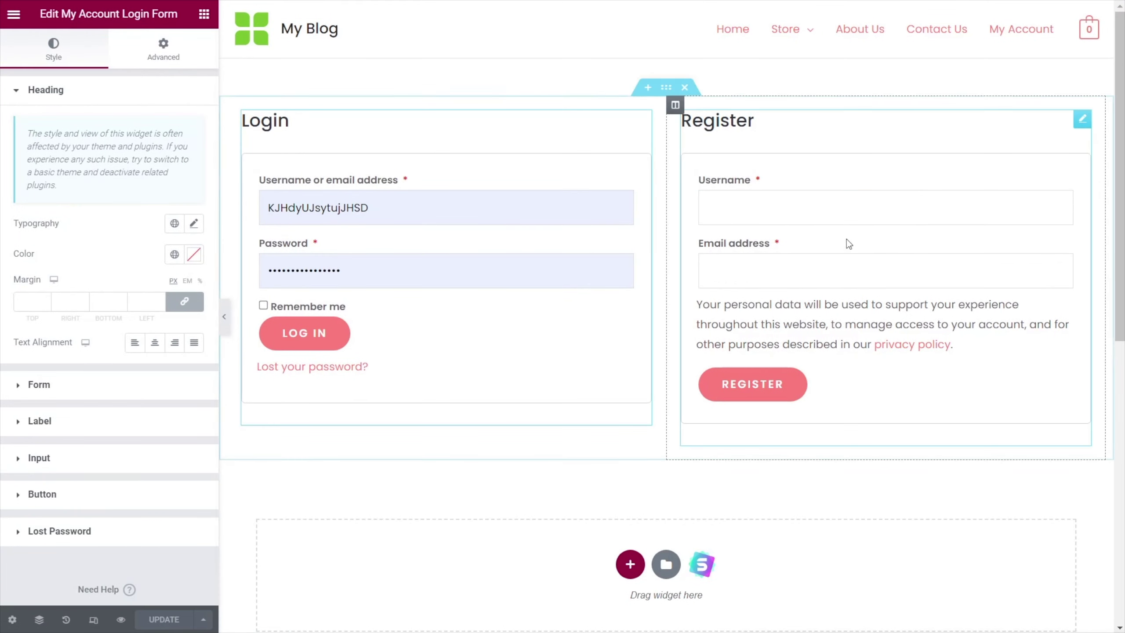
# Copy the My Account Registration Form widget from the combined login template and paste it into the empty registration template.
pyautogui.rightClick(1080, 121)
pyautogui.click(1023, 244)
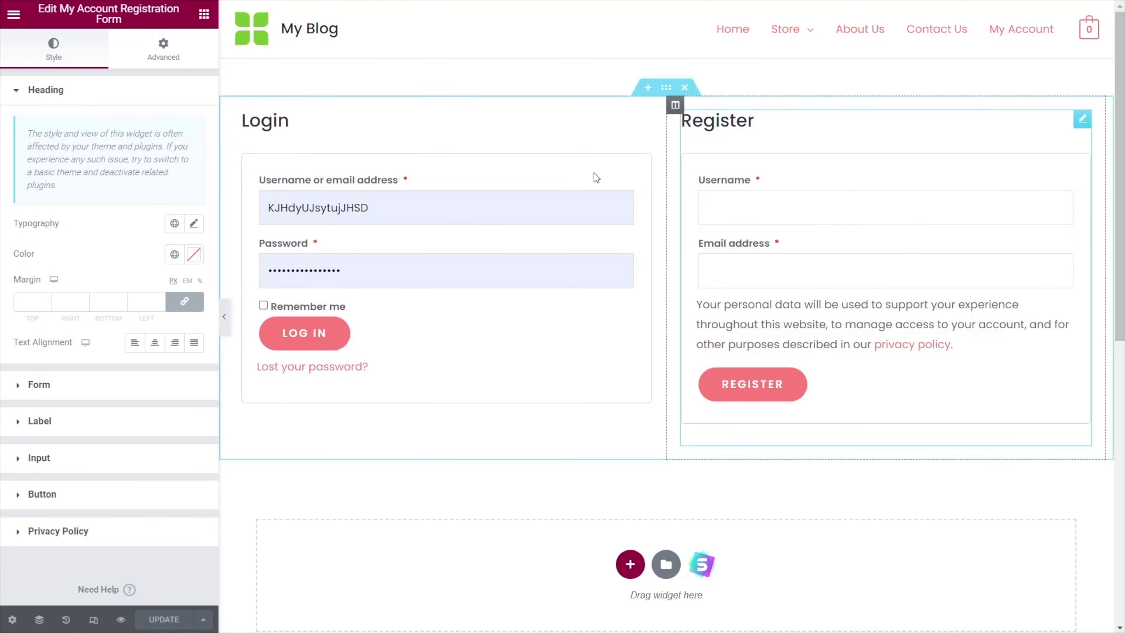
pyautogui.press('Delete')
pyautogui.rightClick(474, 196)
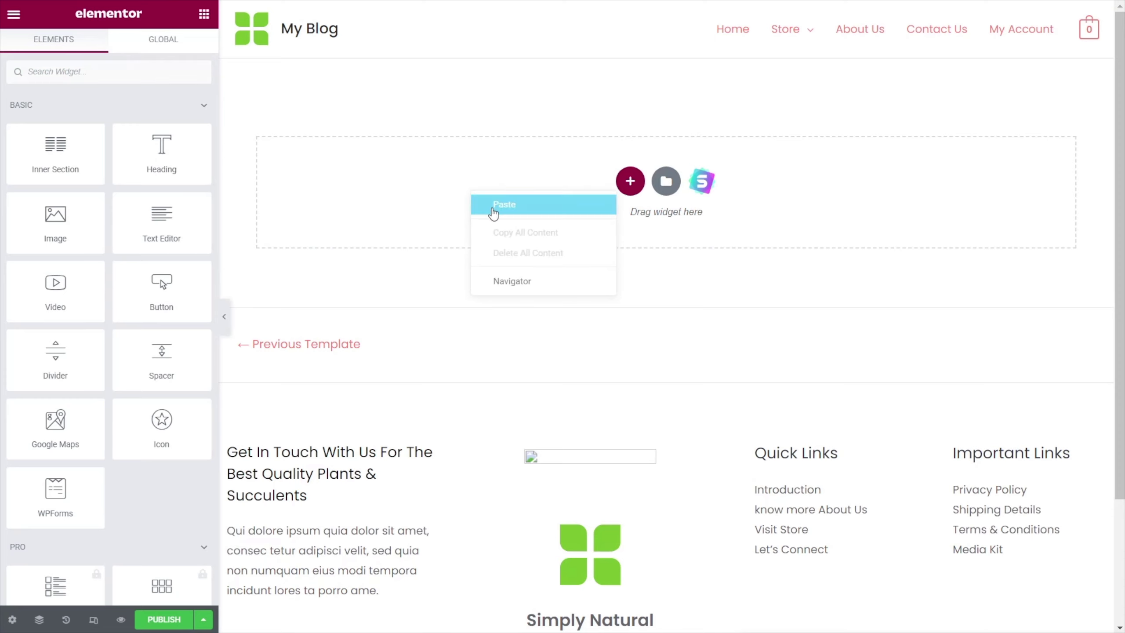
pyautogui.click(493, 205)
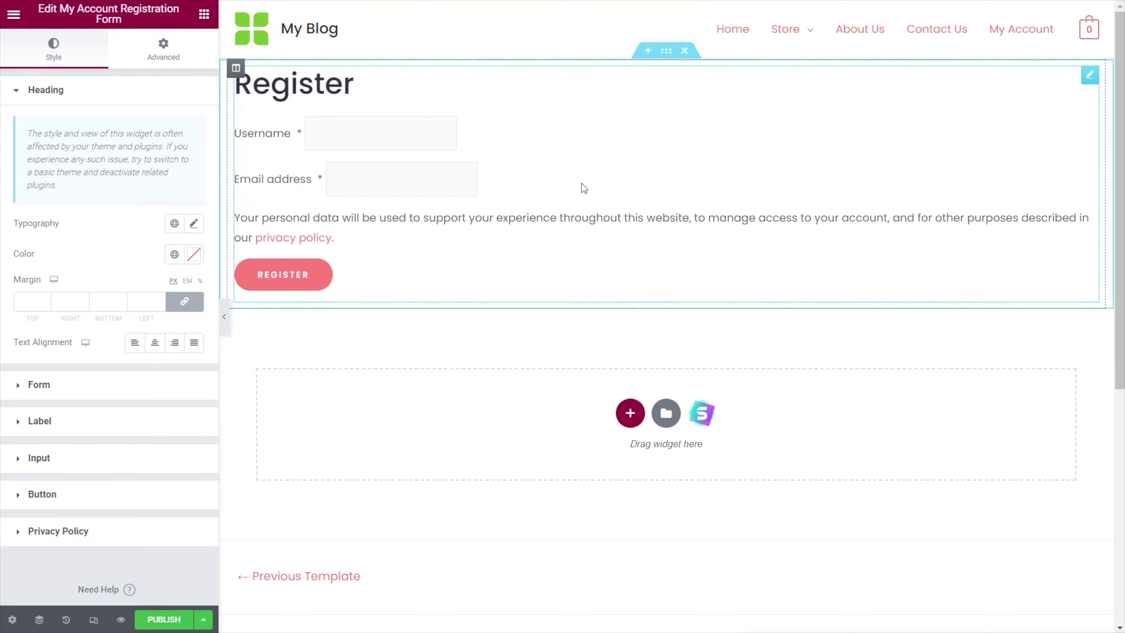
# Publish the registration template and exit to the WordPress dashboard.
pyautogui.click(174, 623)
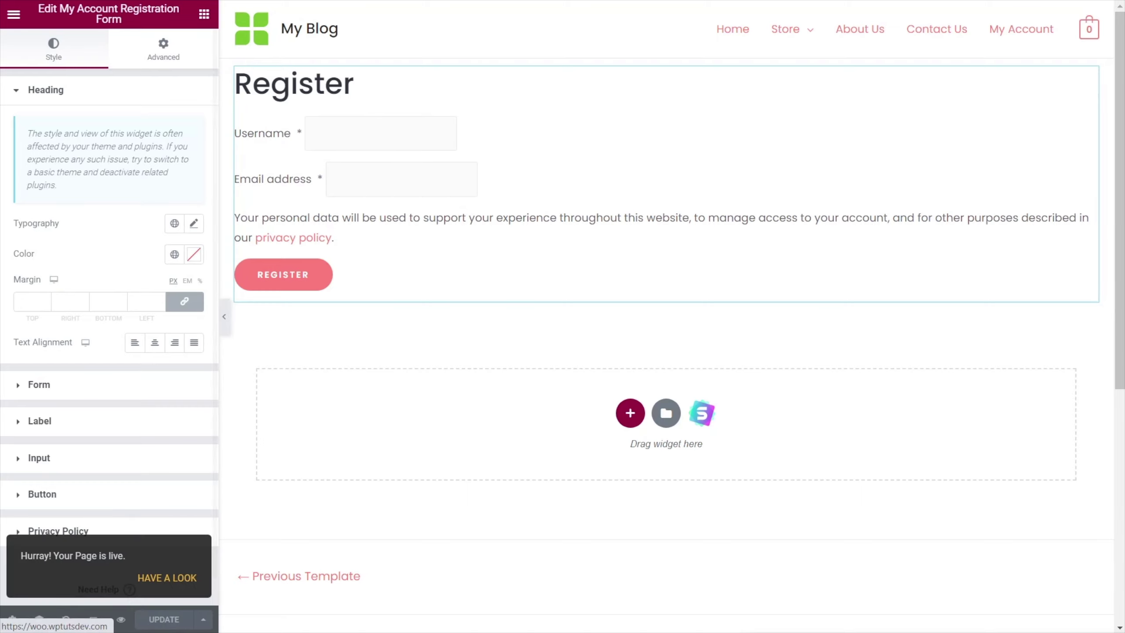
pyautogui.click(13, 14)
pyautogui.click(104, 266)
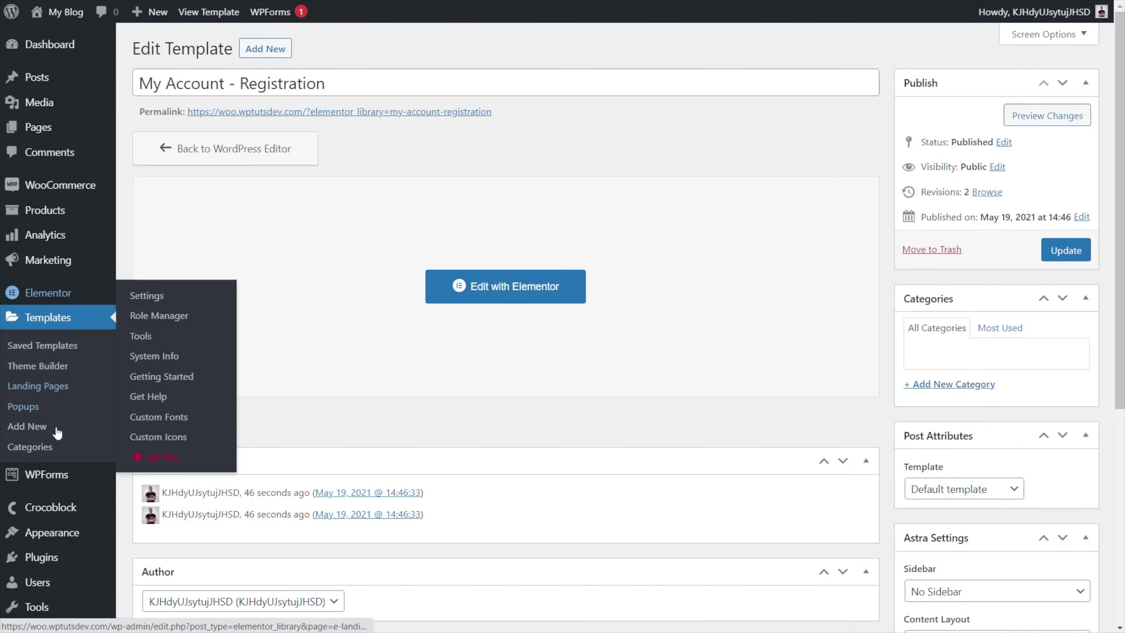
# Open the Croco My Account Login template from the Crocoblock Woo Page Builder templates for editing in Elementor.
pyautogui.moveTo(52, 506)
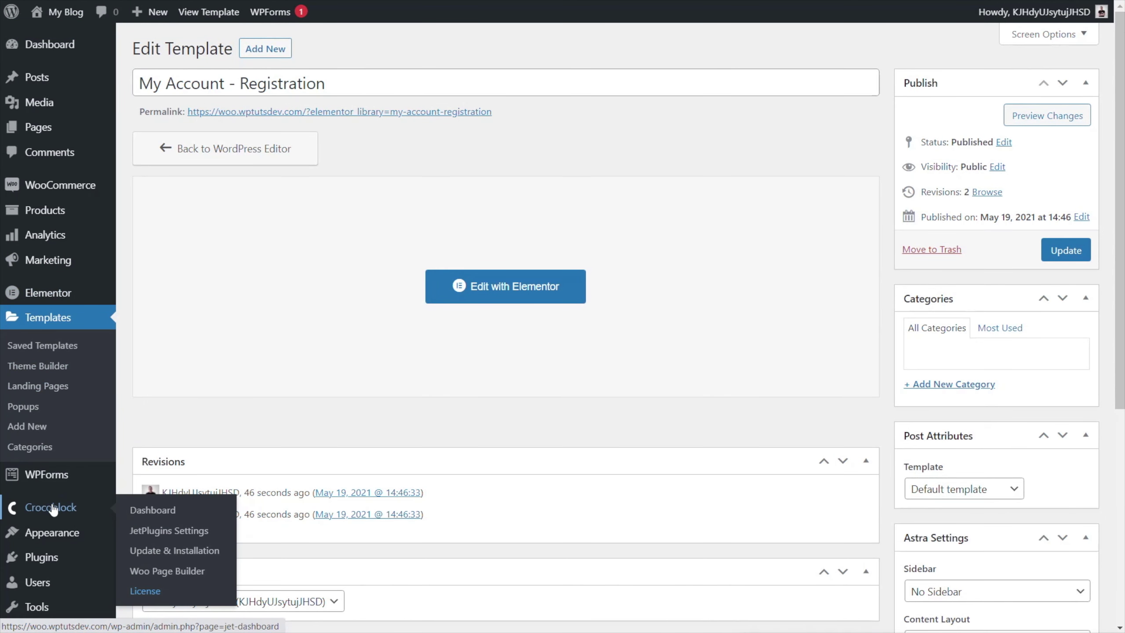
pyautogui.click(152, 571)
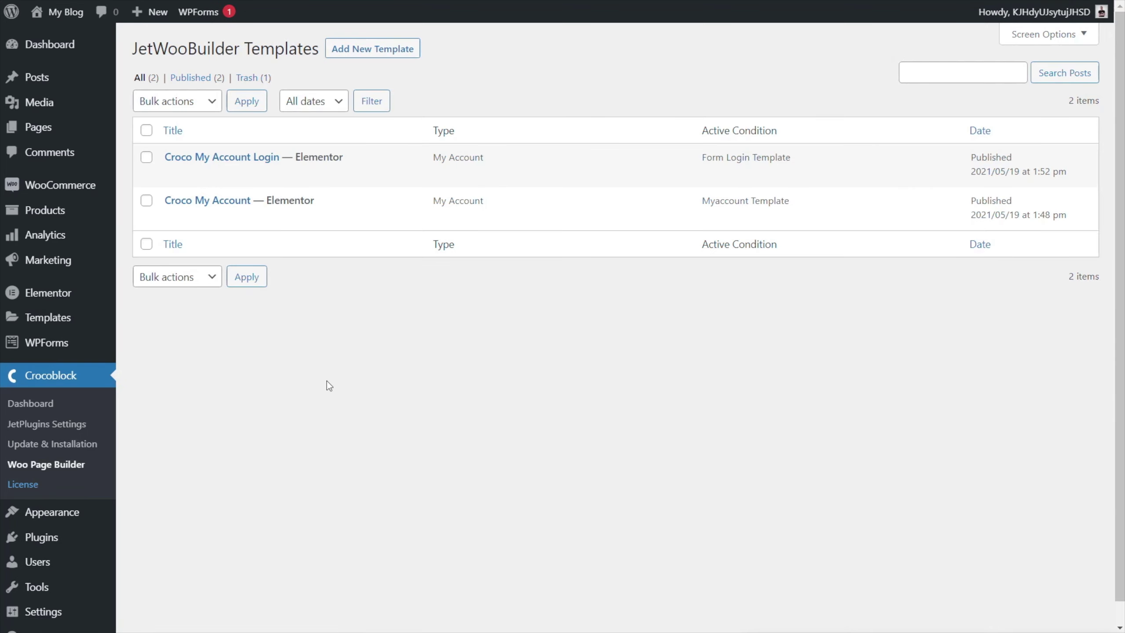
pyautogui.moveTo(186, 165)
pyautogui.click(309, 178)
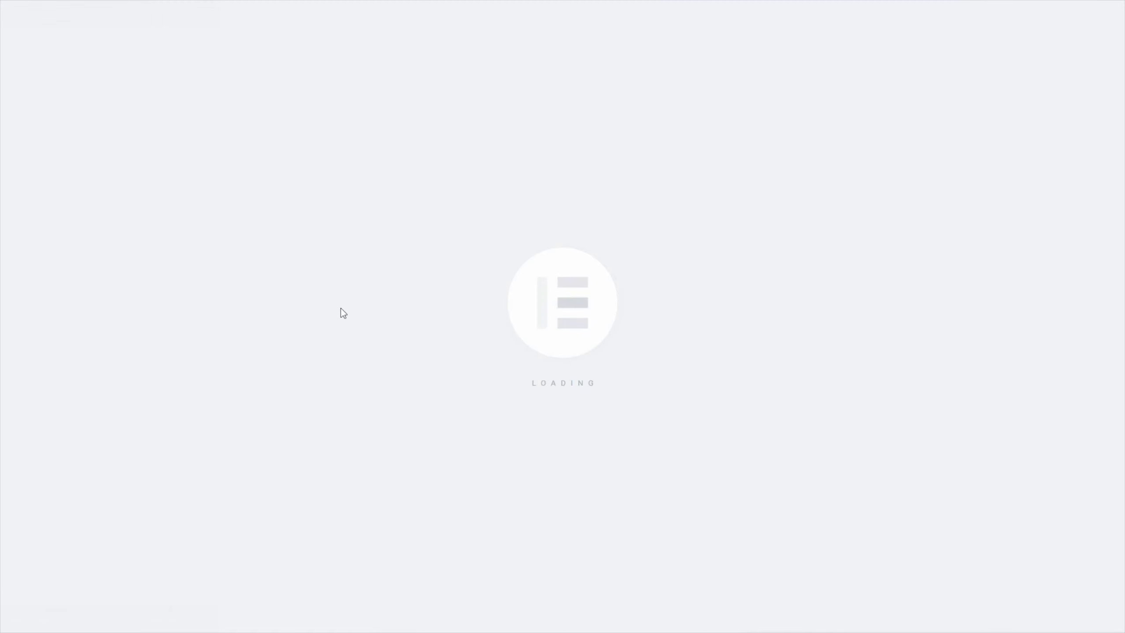
# Delete the two-column Login and Register section and add a Switcher widget in its place.
pyautogui.moveTo(658, 170)
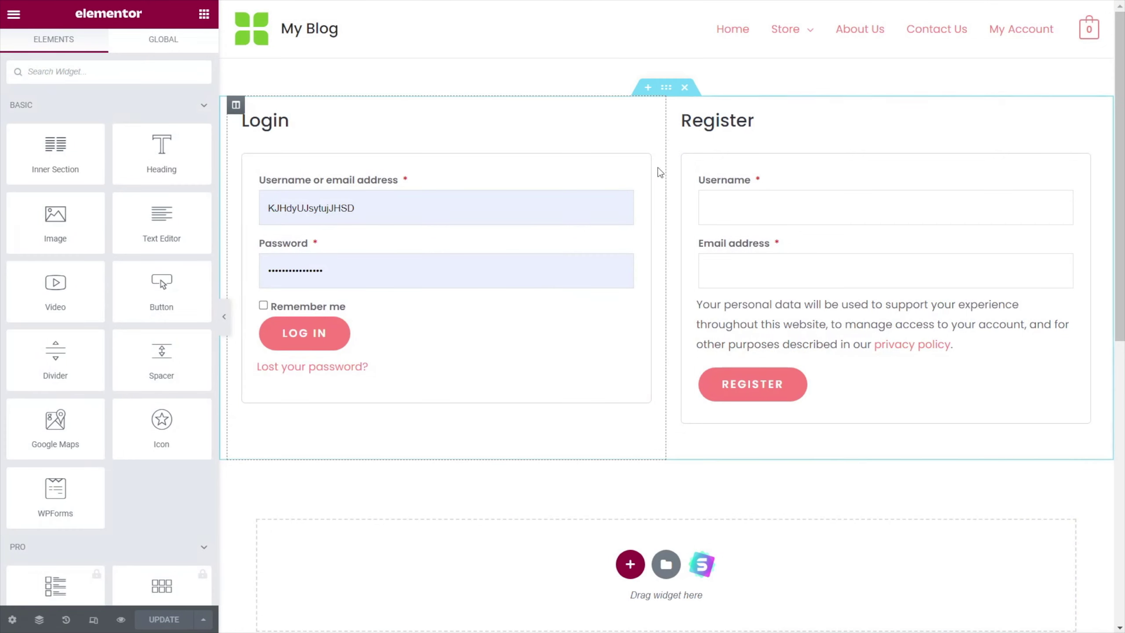
pyautogui.click(685, 89)
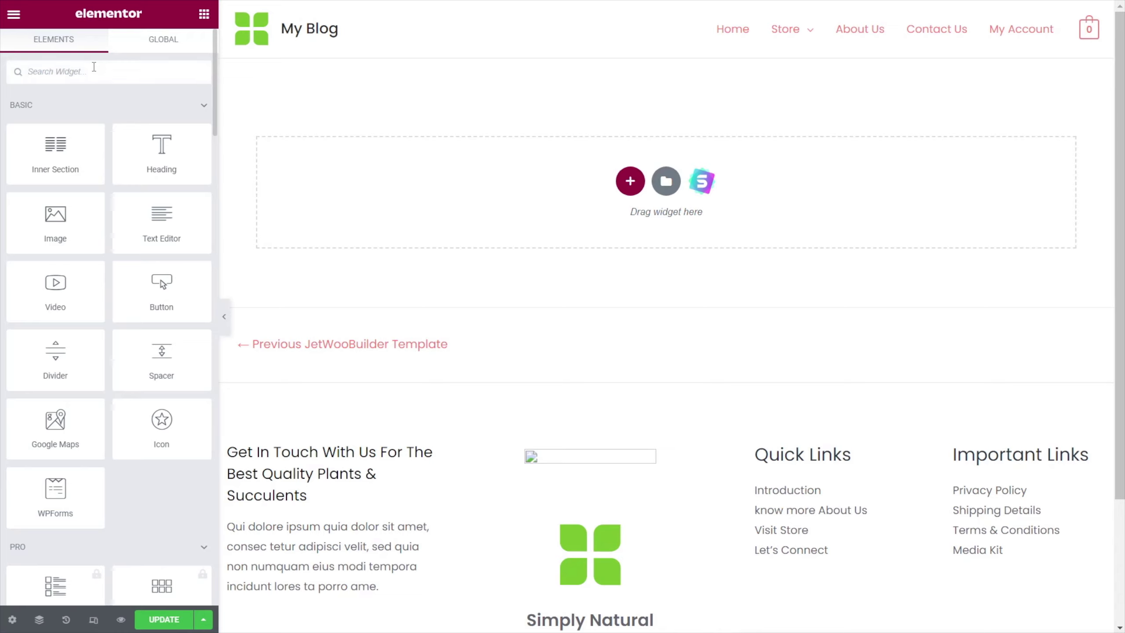
pyautogui.write('swi')
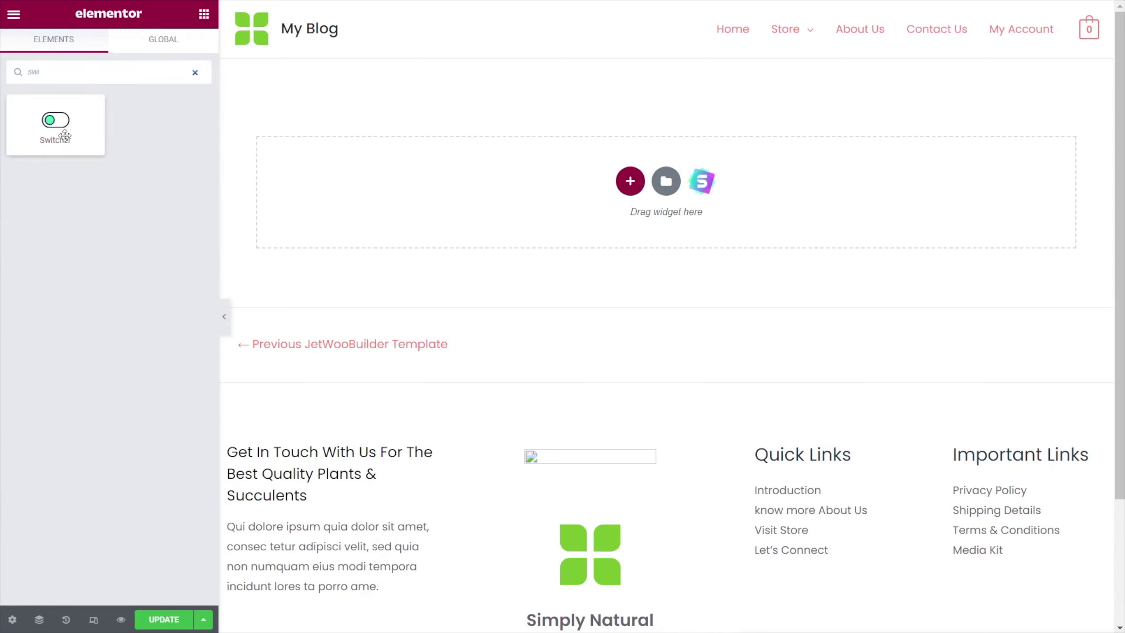
pyautogui.moveTo(56, 128); pyautogui.dragTo(438, 190)
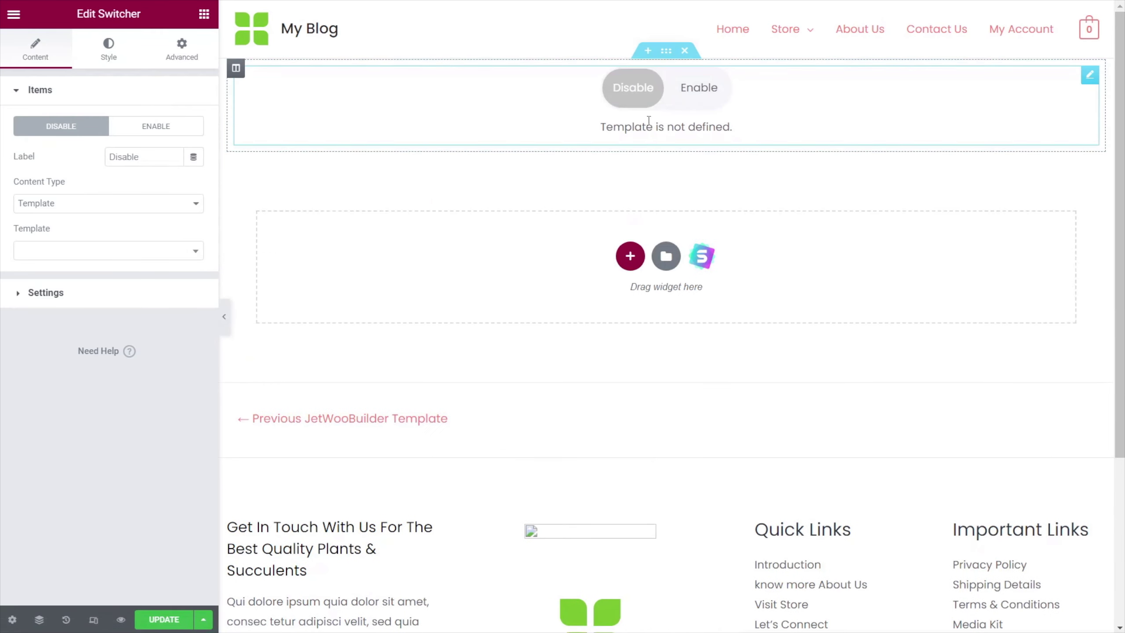
# Set the section's top and bottom margins to 50 px and reopen the Switcher widget's settings.
pyautogui.click(318, 121)
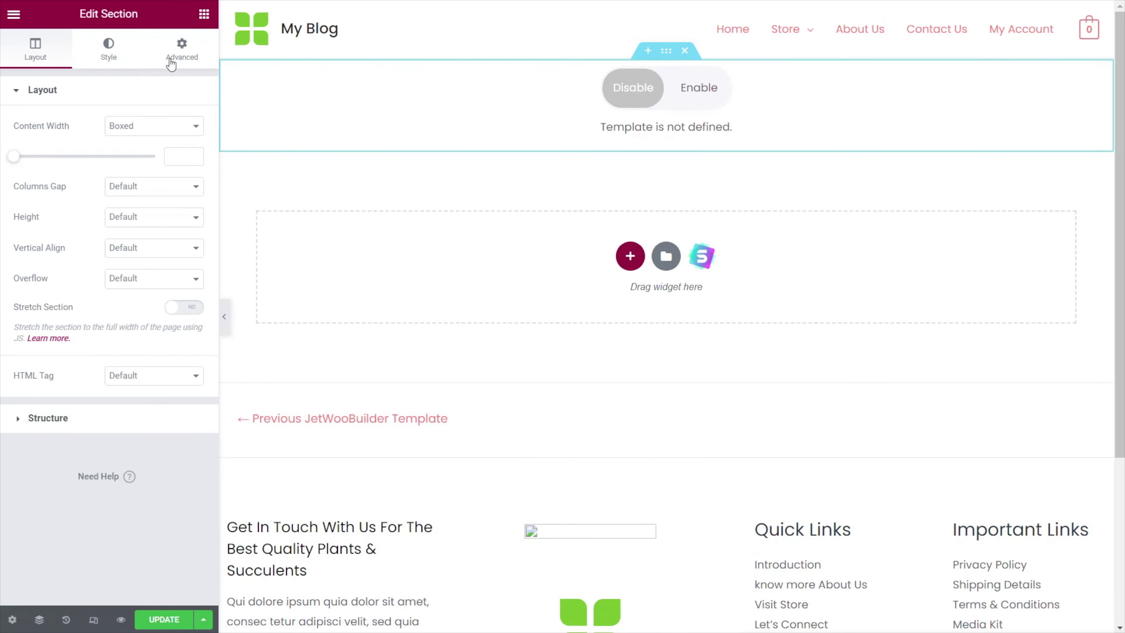
pyautogui.click(182, 49)
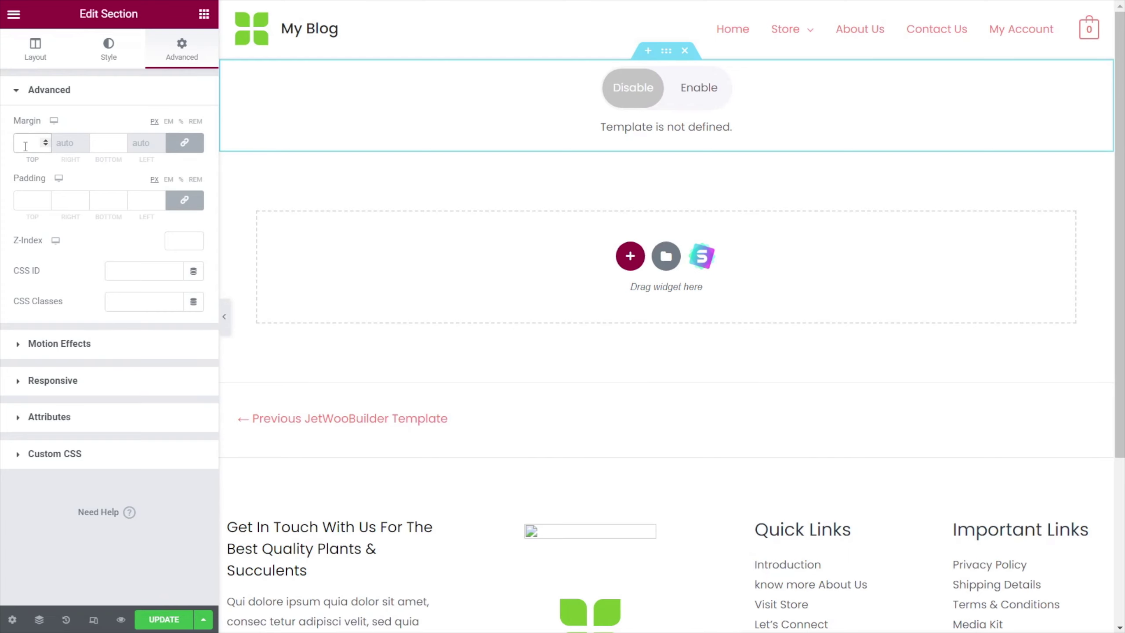
pyautogui.click(25, 143)
pyautogui.write('50')
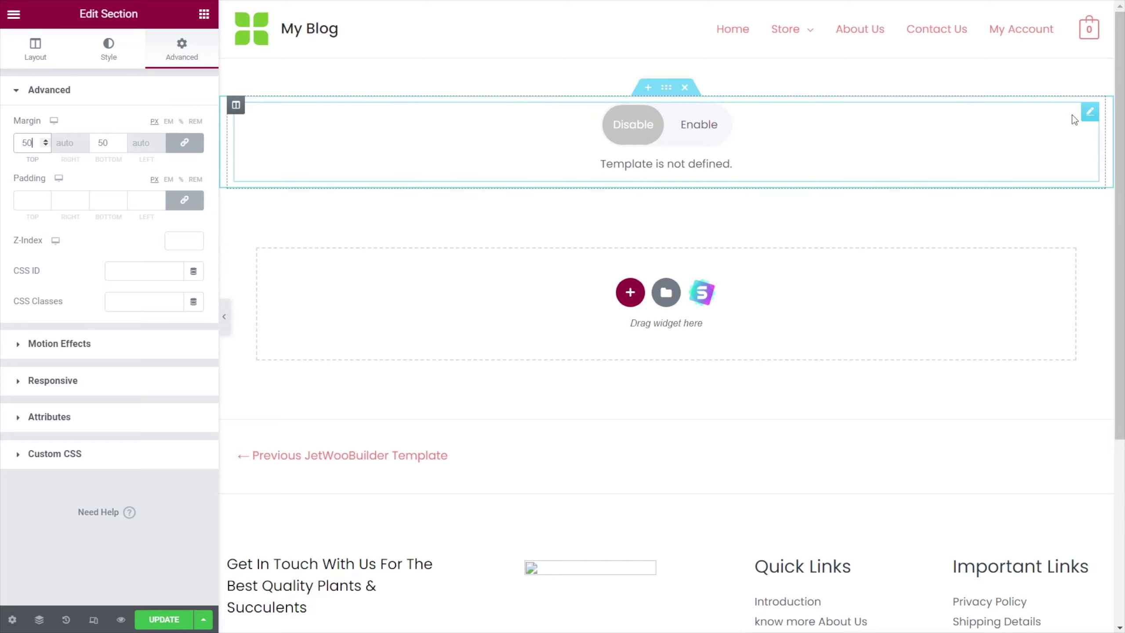
pyautogui.click(1087, 111)
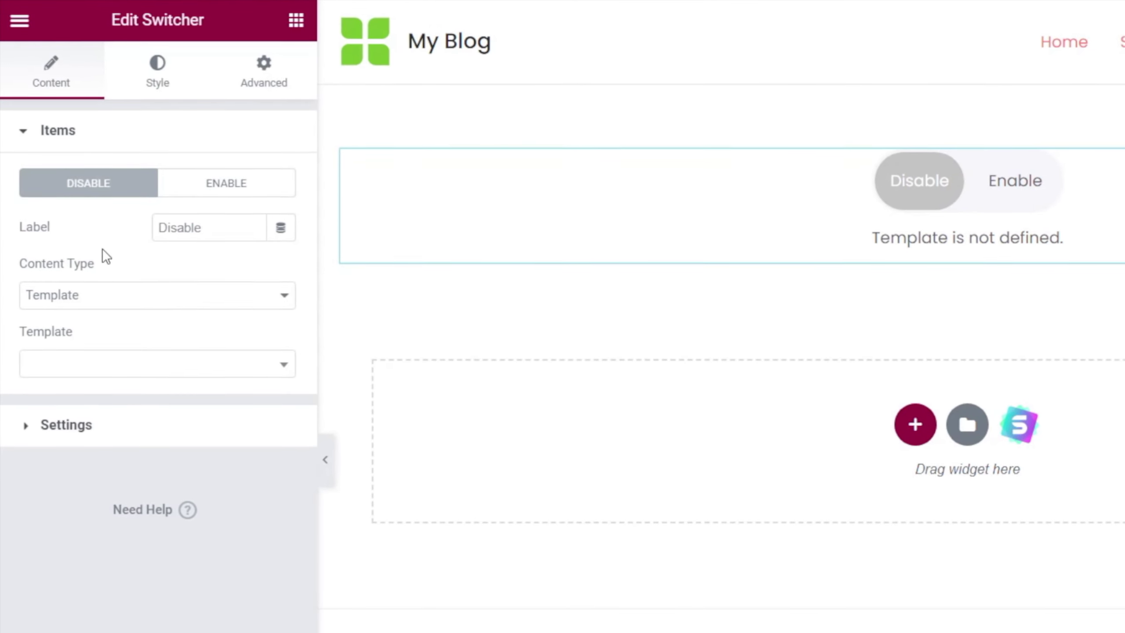
# Try the Editor content type for the Switcher's Disable item and return it to Template.
pyautogui.click(88, 295)
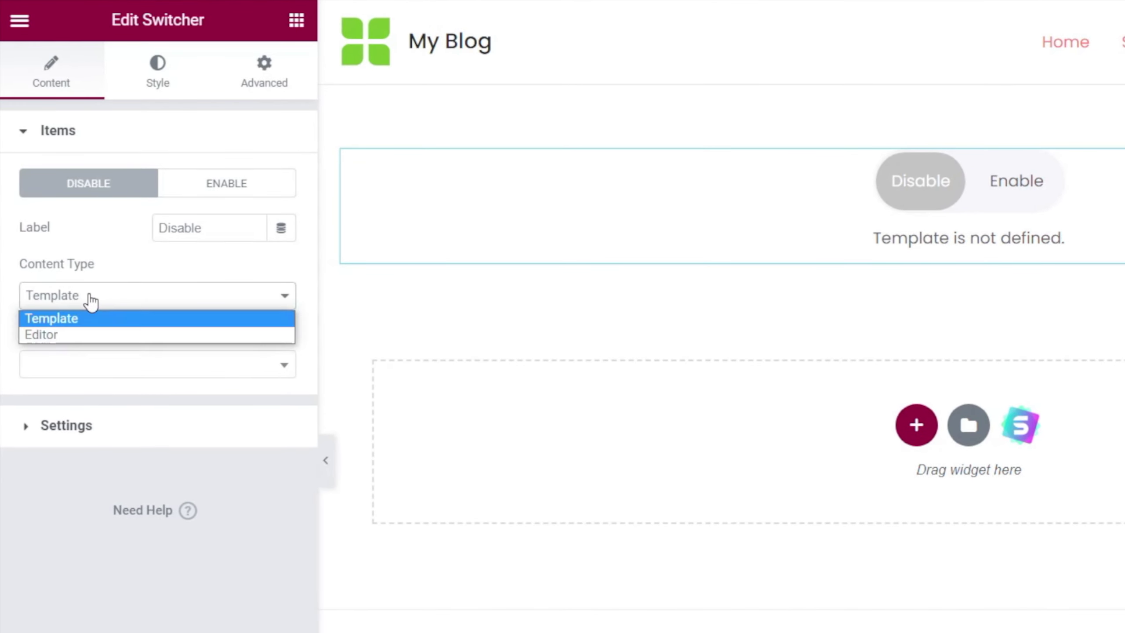
pyautogui.click(84, 330)
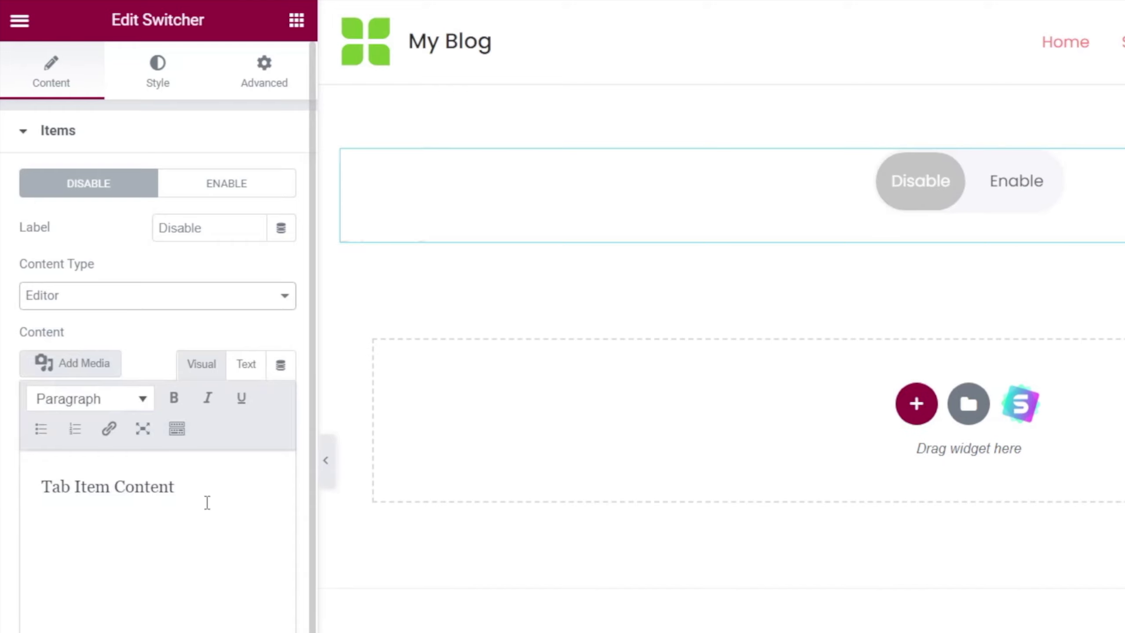
pyautogui.click(142, 306)
pyautogui.click(116, 317)
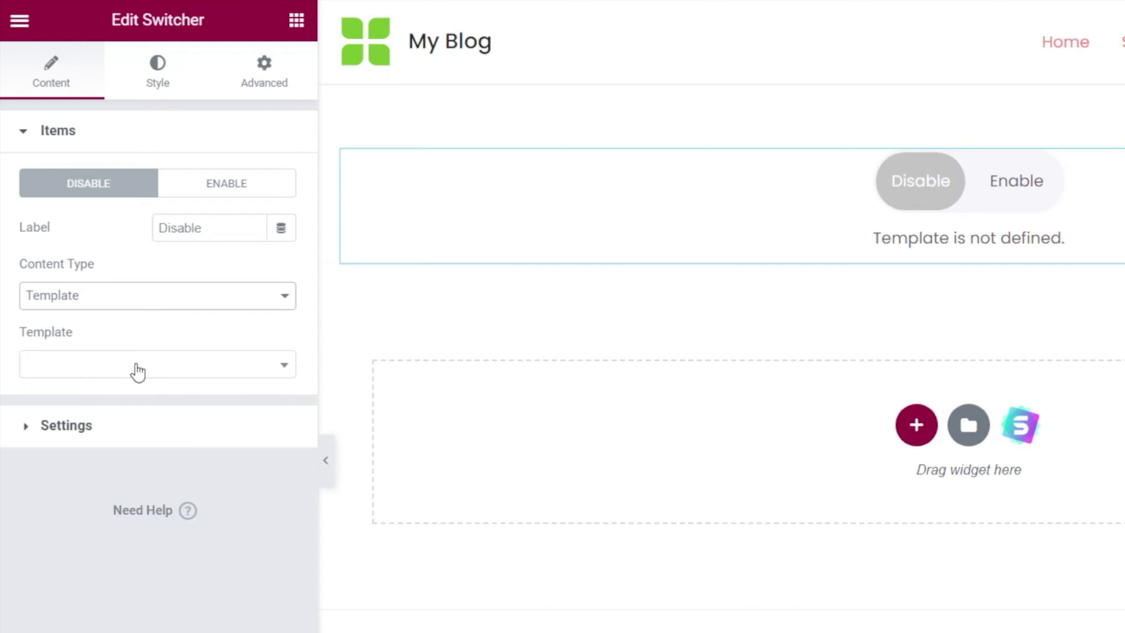
# Assign the "My Account Login (page)" template to the Switcher's Disable item.
pyautogui.click(105, 373)
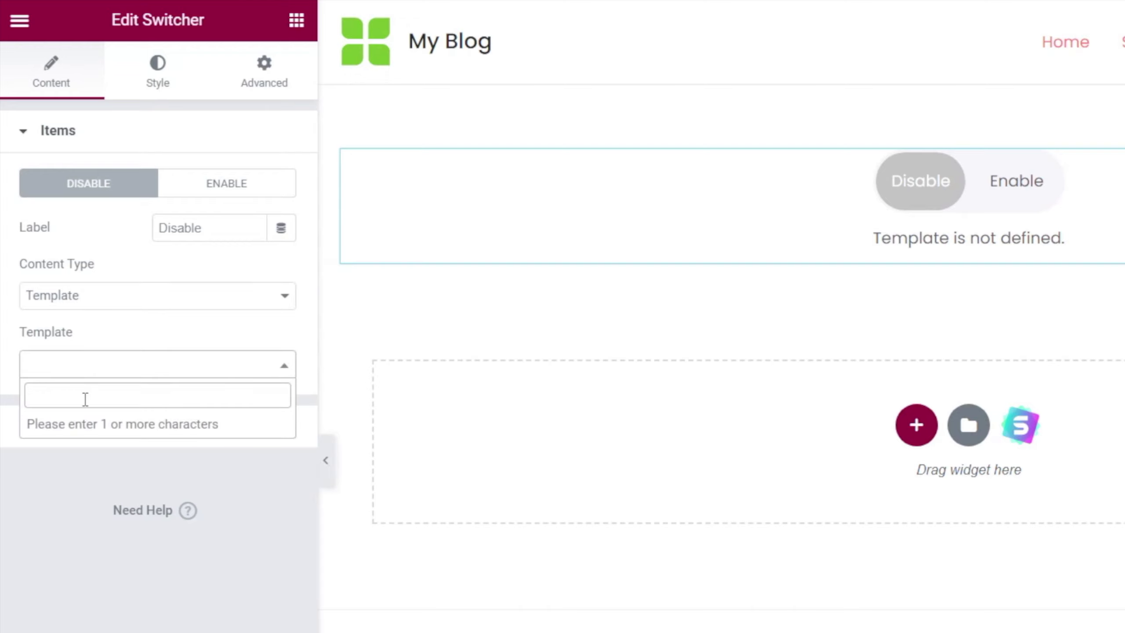
pyautogui.write('log')
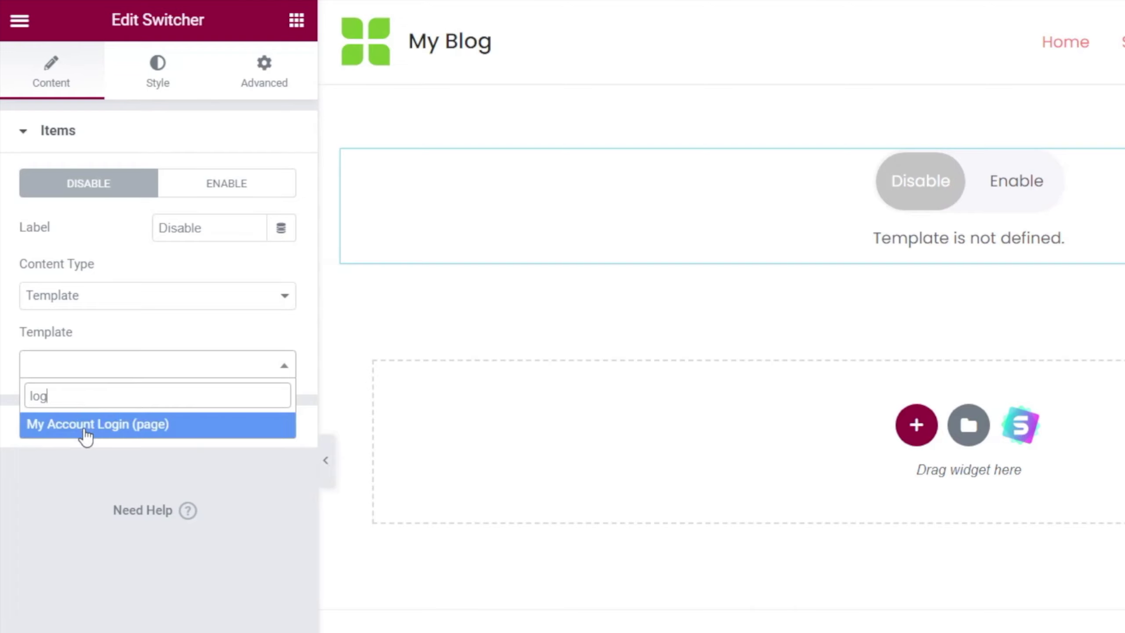
pyautogui.click(120, 429)
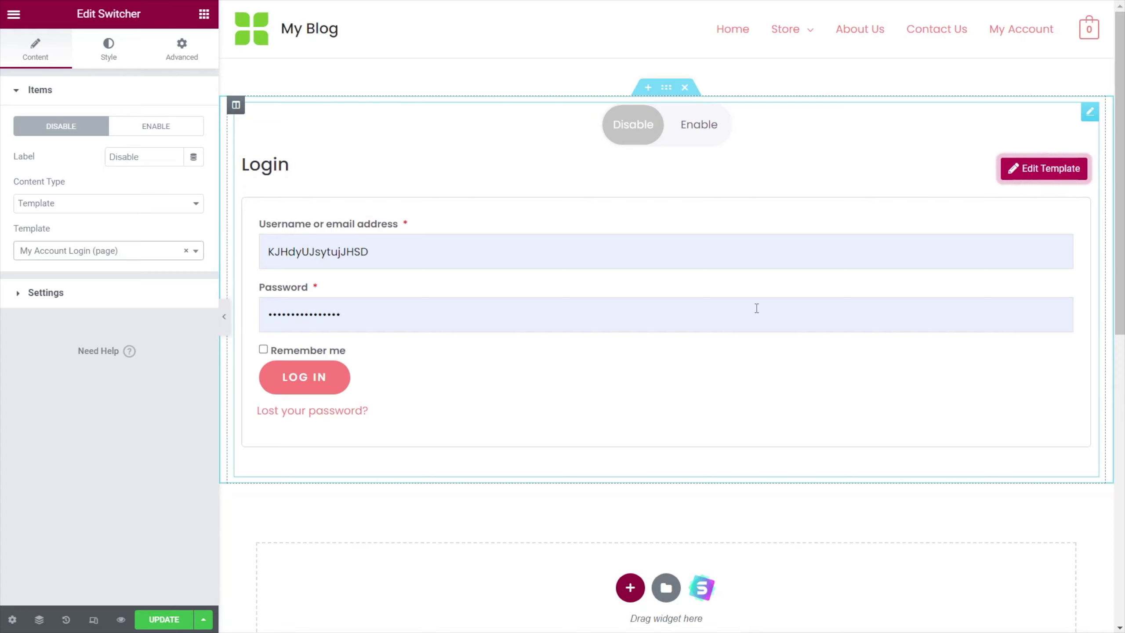
# Assign the "My Account - Registration (page)" template to the Switcher's Enable item.
pyautogui.click(698, 126)
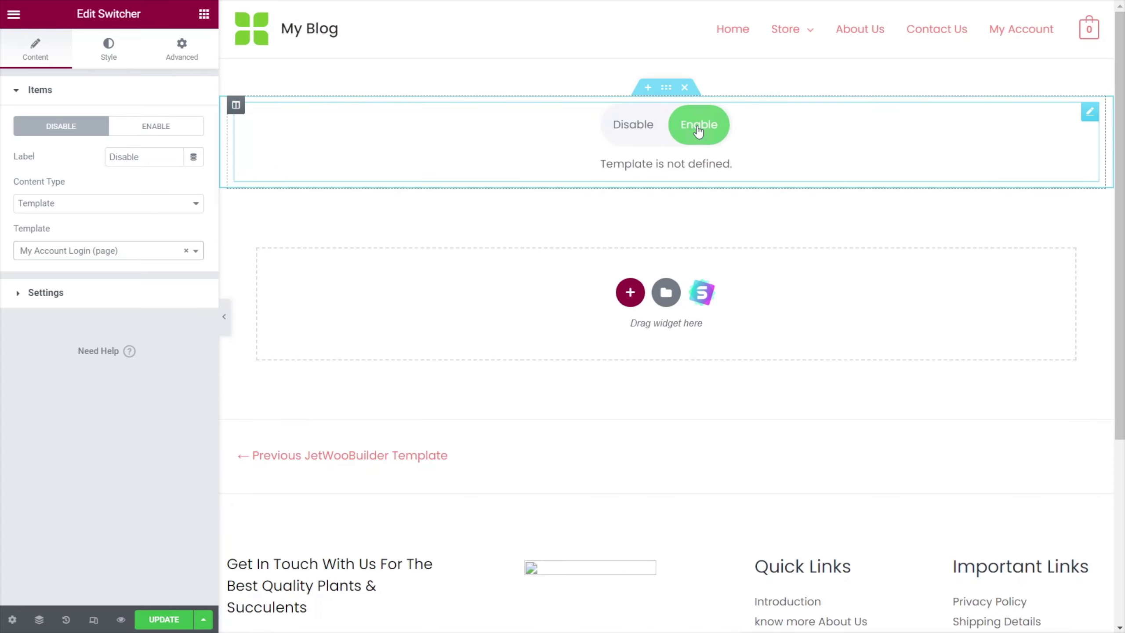
pyautogui.click(158, 131)
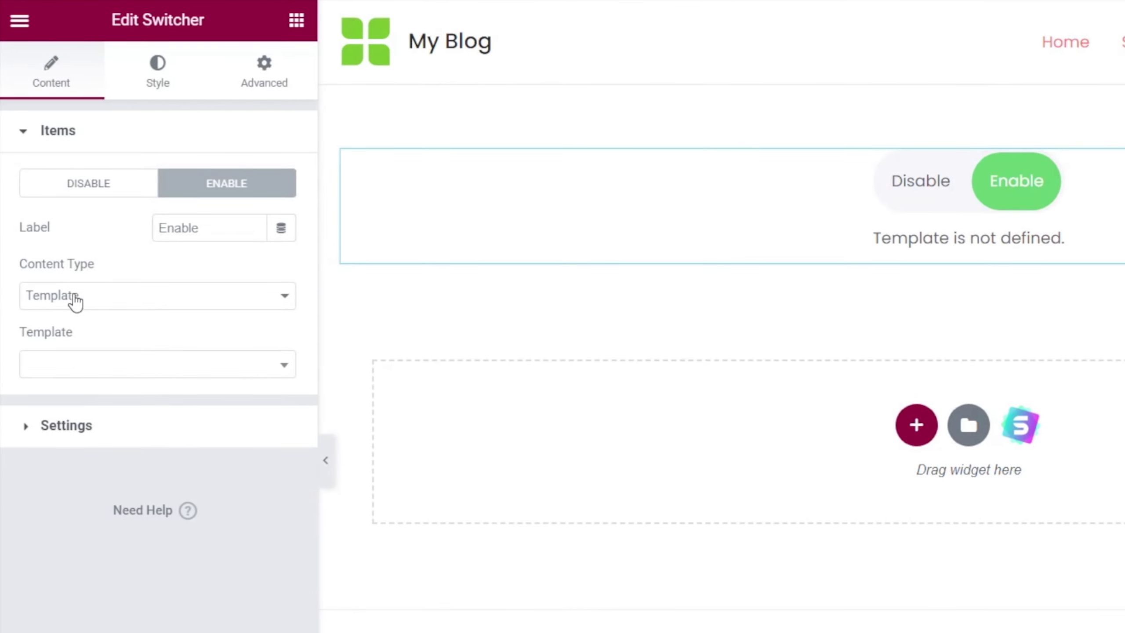
pyautogui.click(104, 370)
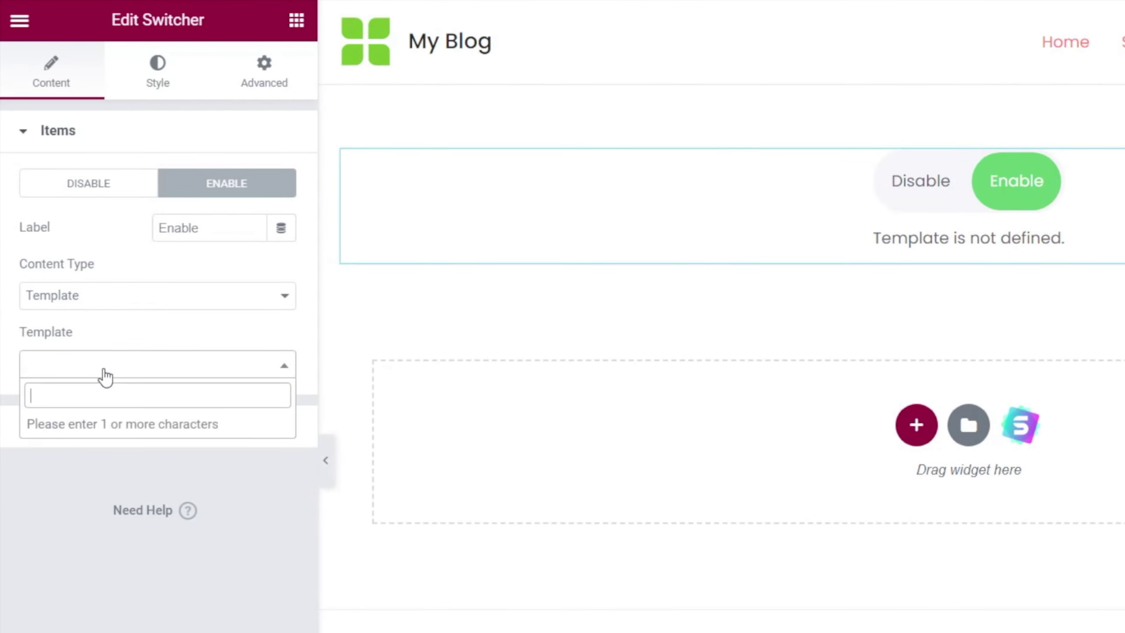
pyautogui.write('reg')
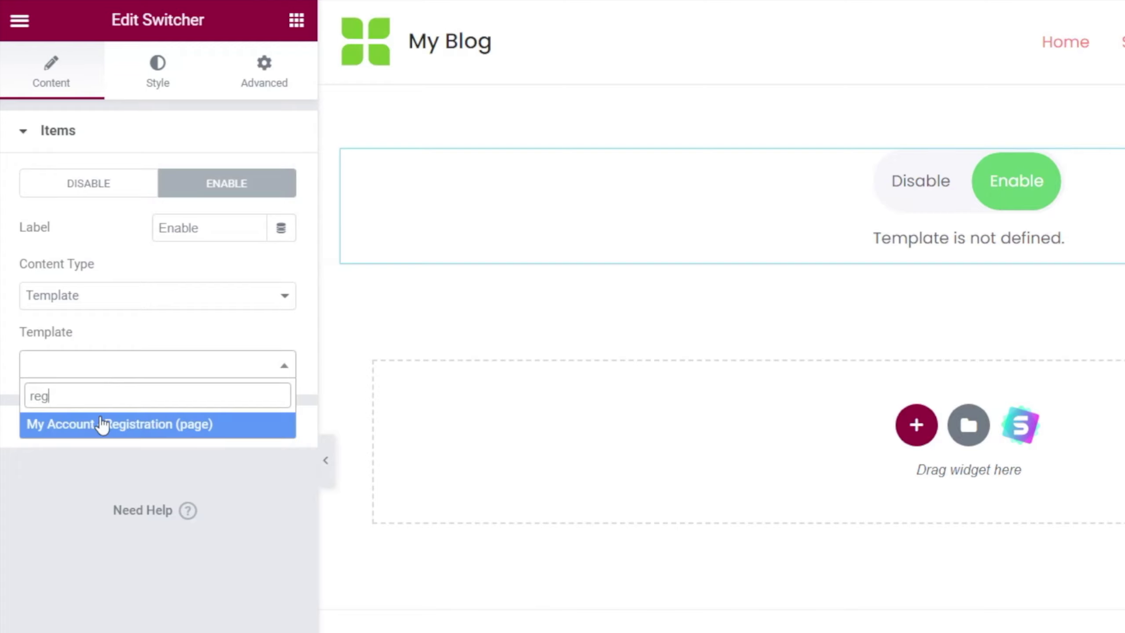
pyautogui.click(102, 425)
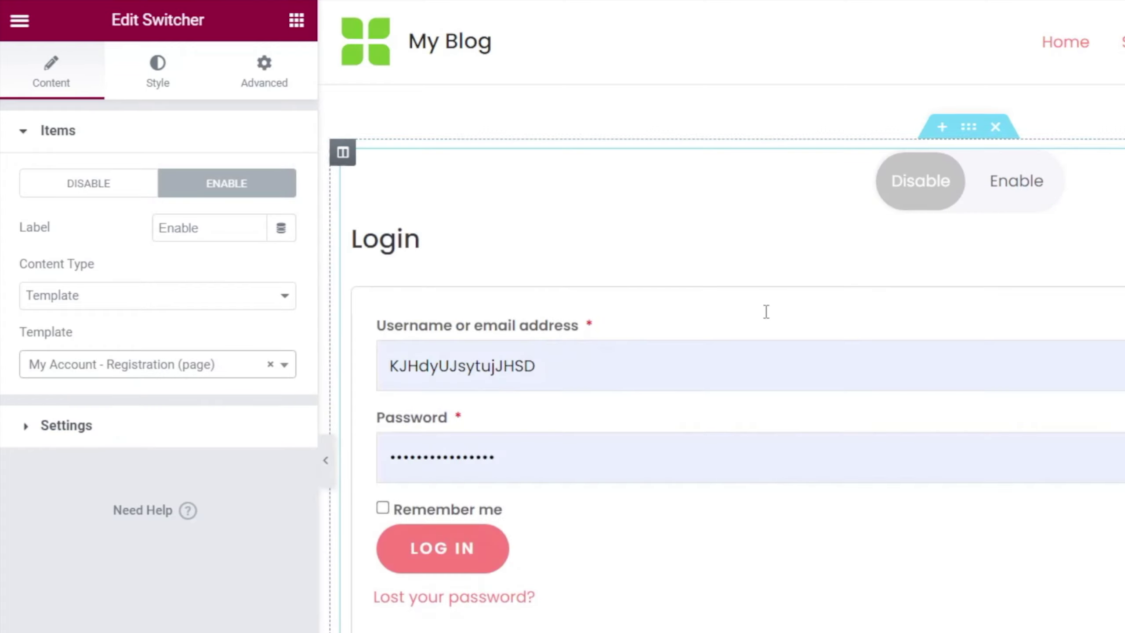
# Toggle the Switcher between its two states in the editor preview to check both forms.
pyautogui.click(1008, 195)
pyautogui.click(948, 190)
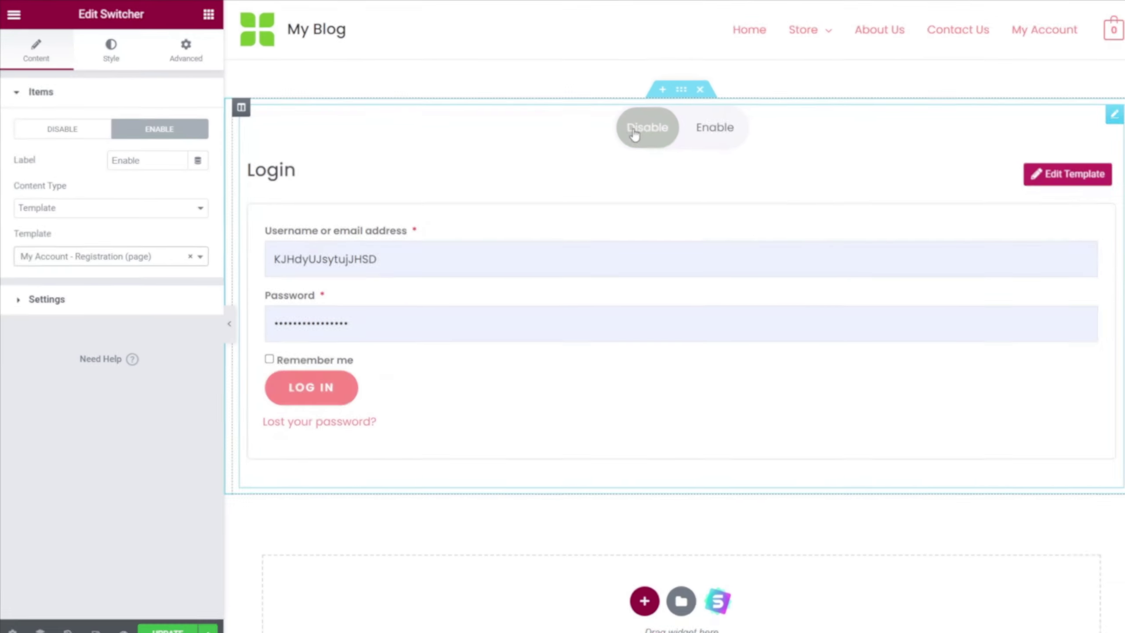
pyautogui.click(674, 130)
pyautogui.click(636, 130)
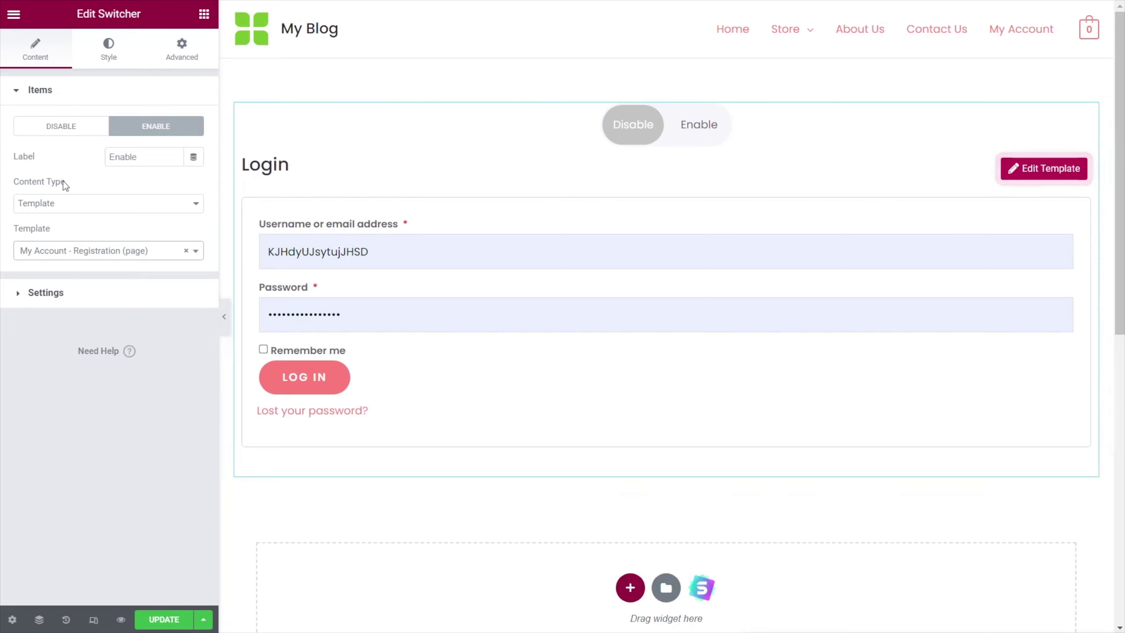
# Label the Switcher's Enable item "Register" and its Disable item "Login", and update the template.
pyautogui.moveTo(136, 157); pyautogui.dragTo(106, 159)
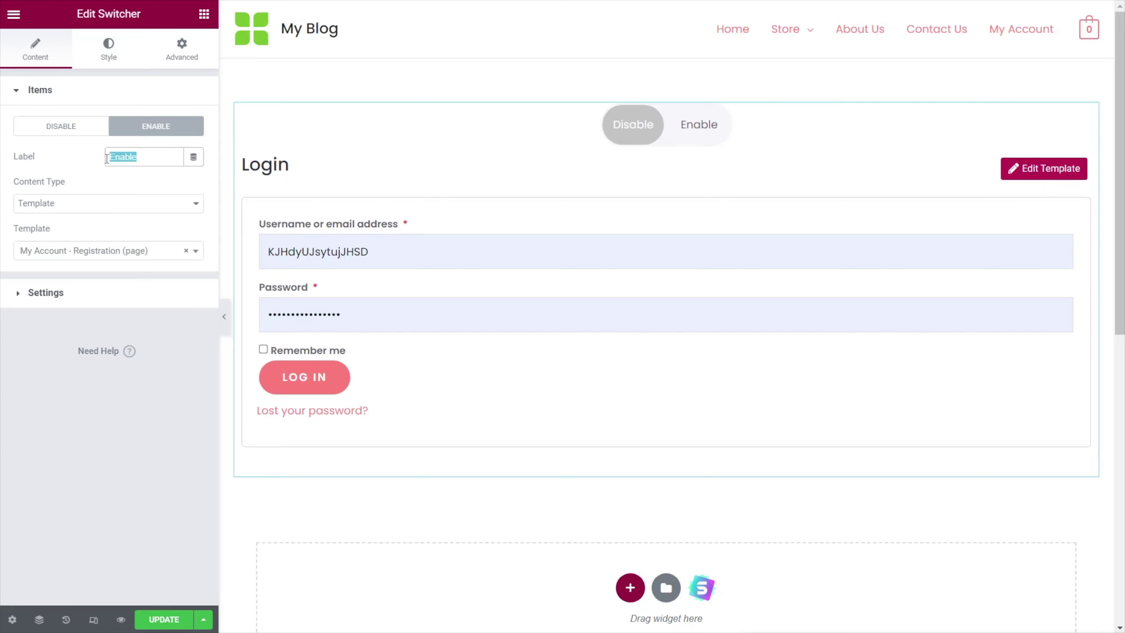
pyautogui.write('Login')
pyautogui.moveTo(133, 157); pyautogui.dragTo(99, 161)
pyautogui.write('Register')
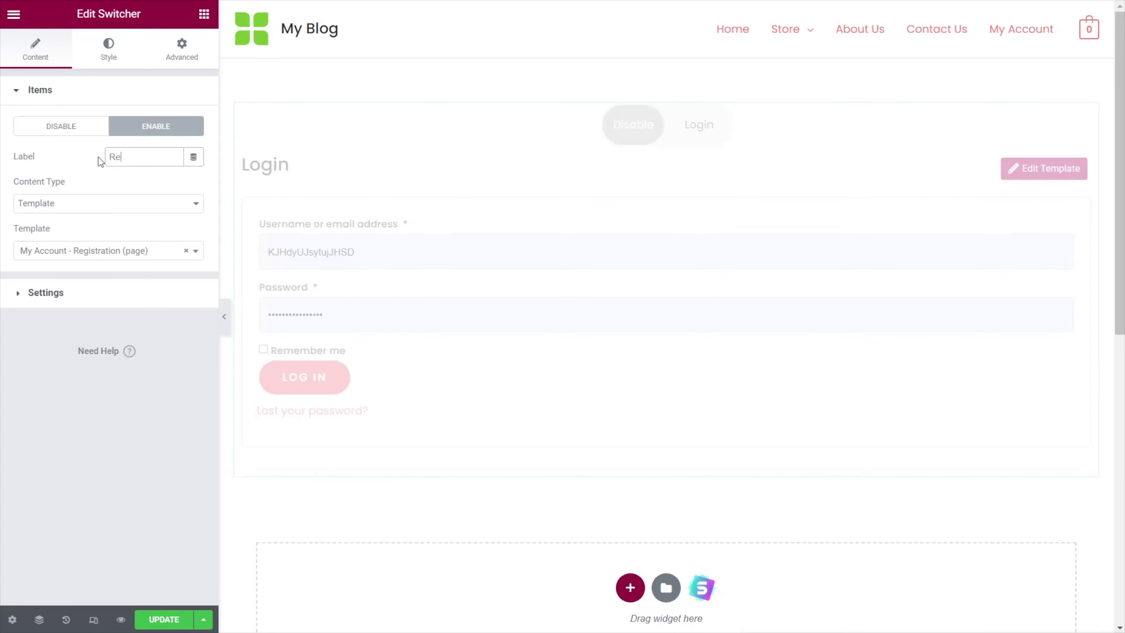
pyautogui.click(68, 127)
pyautogui.moveTo(137, 157); pyautogui.dragTo(106, 158)
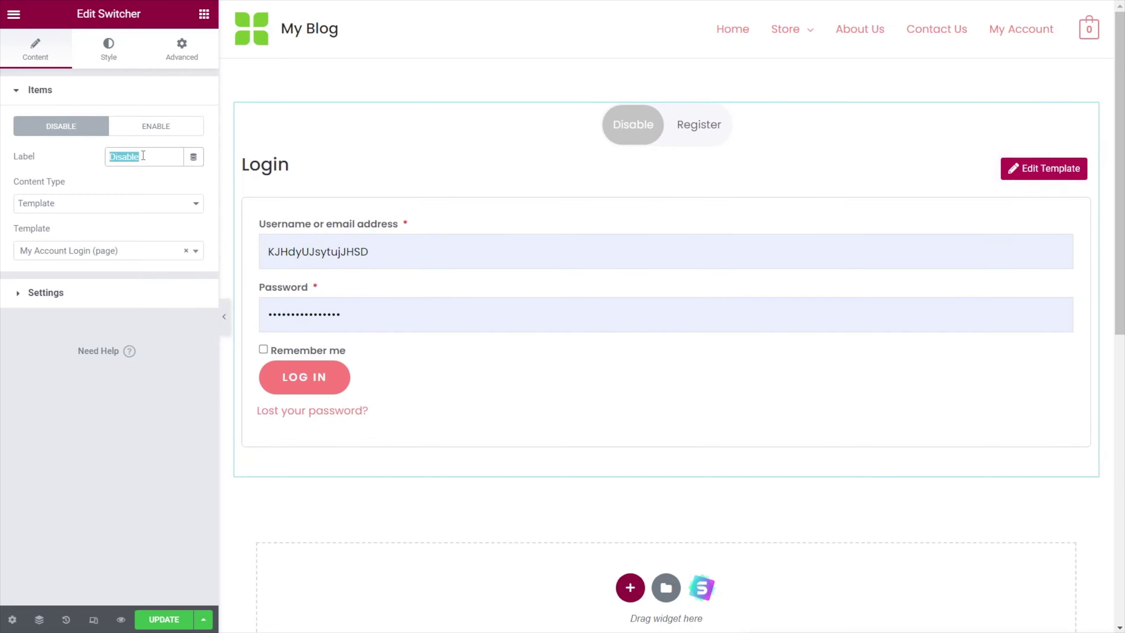
pyautogui.write('Login')
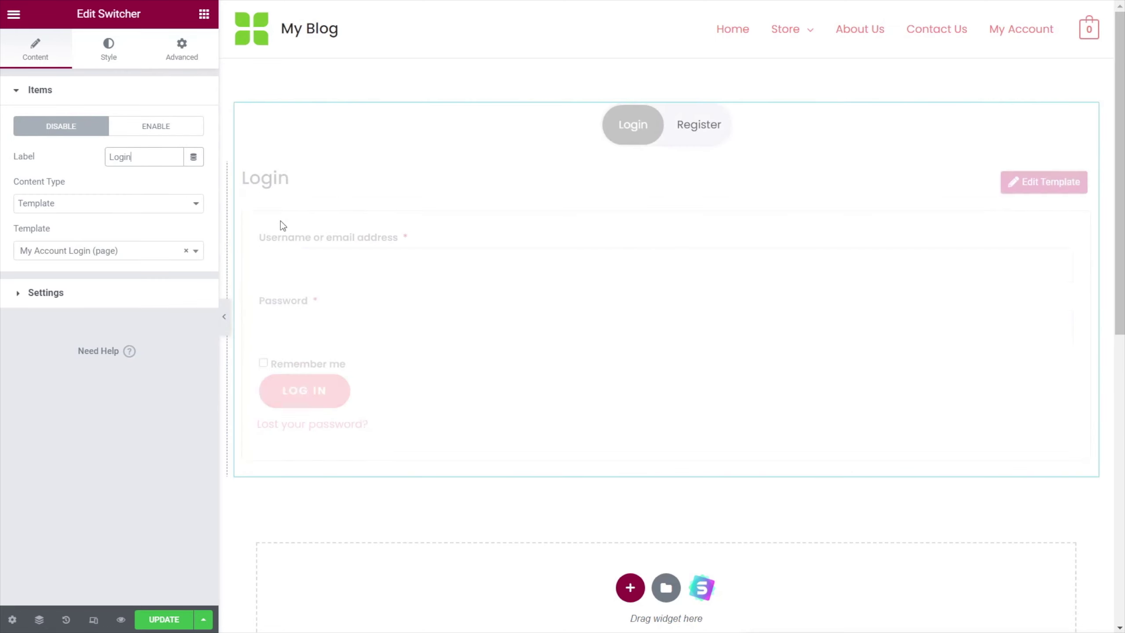
pyautogui.click(163, 619)
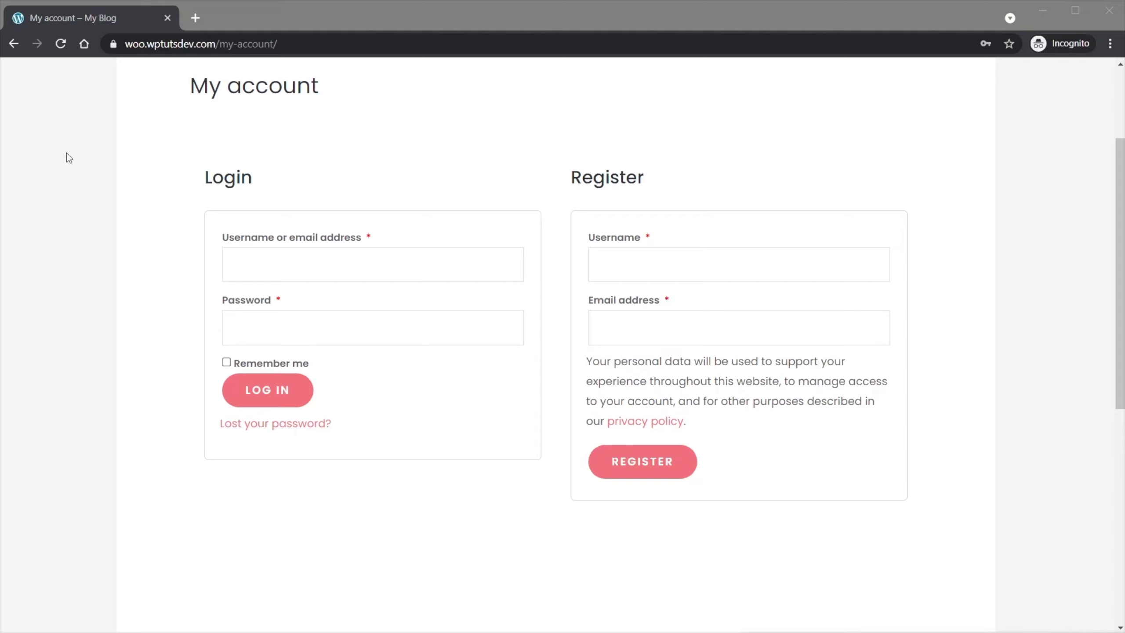
# Reload the My account page in the incognito browser window and test switching between the Login and Register forms.
pyautogui.click(62, 44)
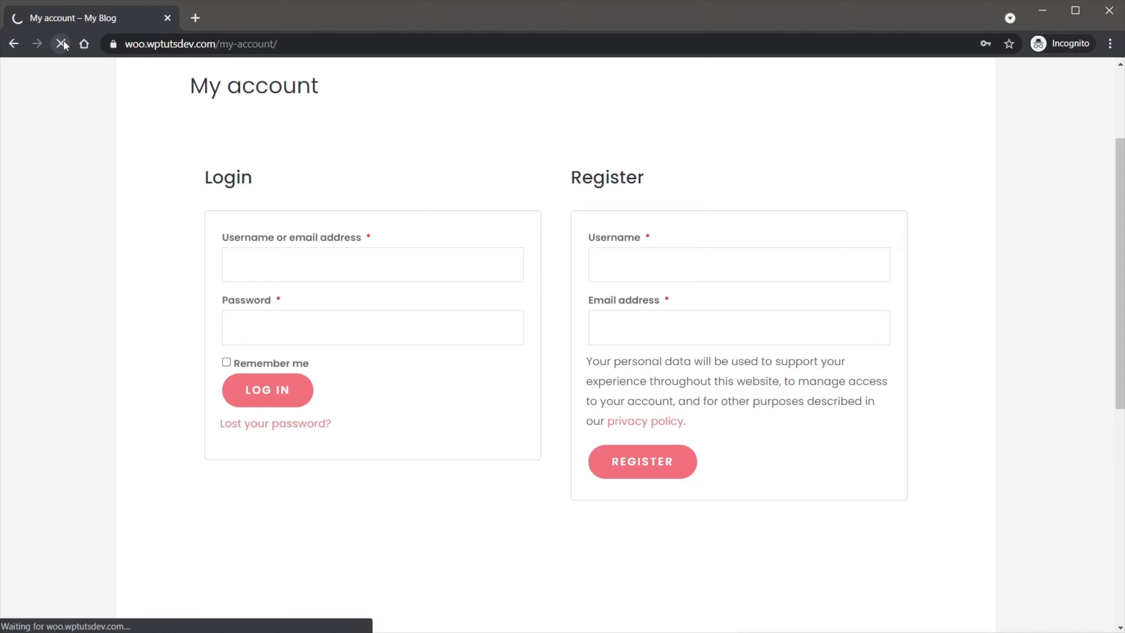
pyautogui.click(576, 191)
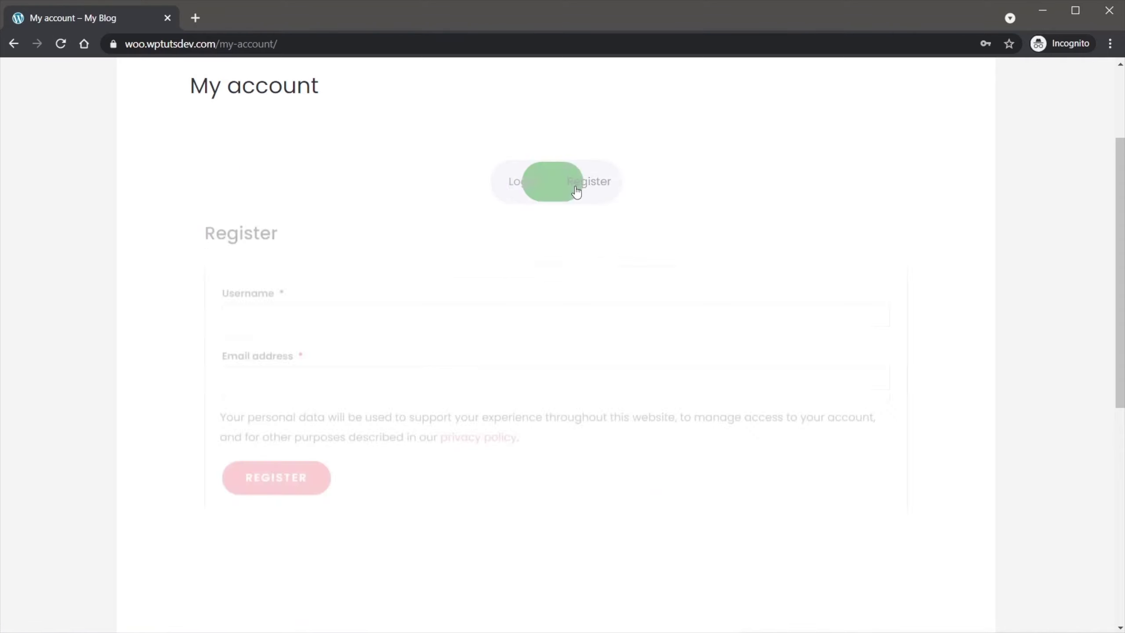
pyautogui.click(516, 188)
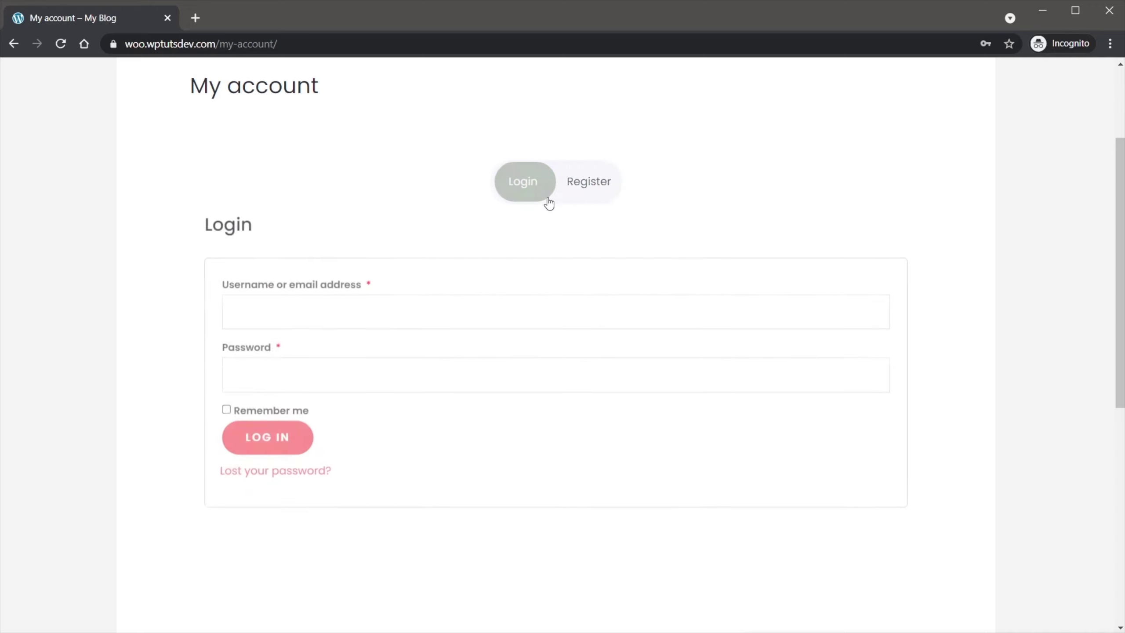
pyautogui.click(583, 188)
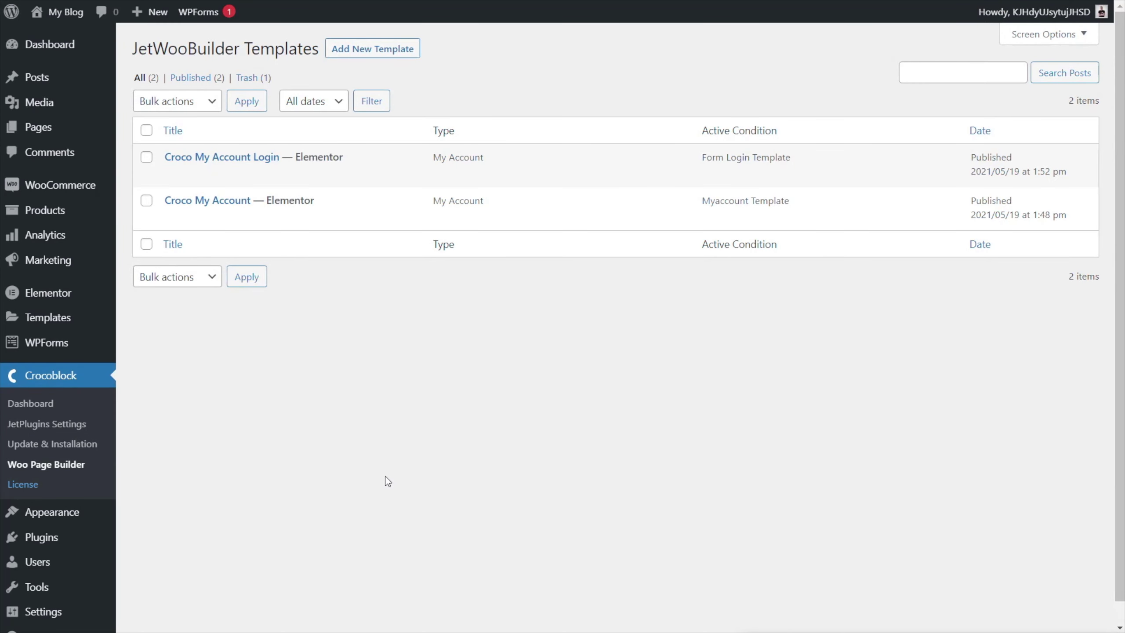
# Open the Croco My Account template in Elementor and copy its My Account Dashboard widget.
pyautogui.moveTo(209, 218)
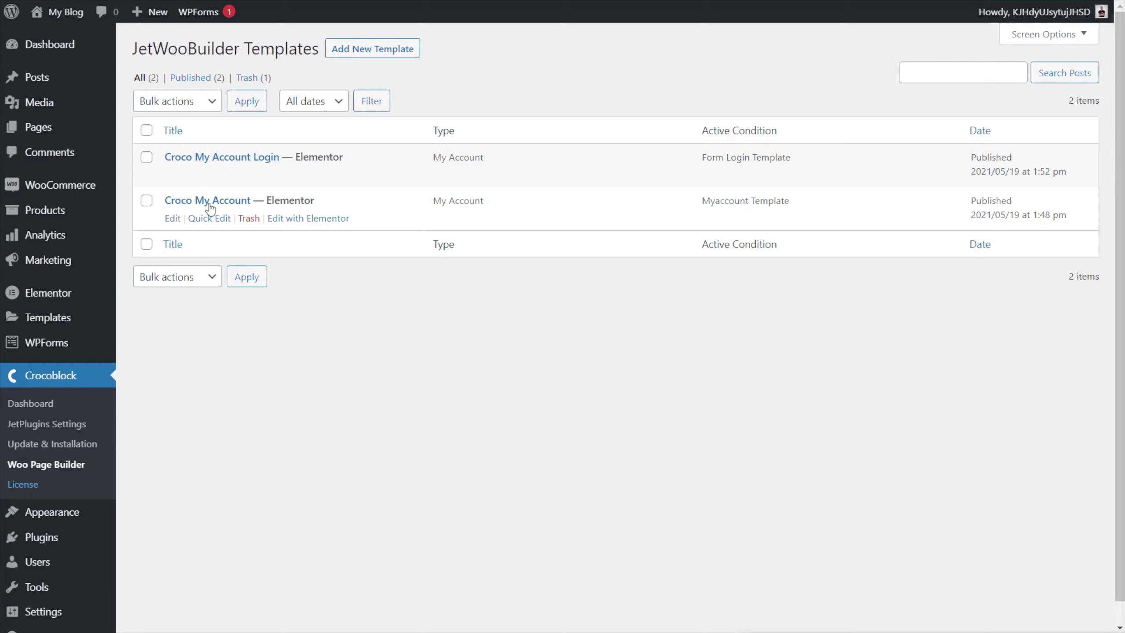
pyautogui.click(322, 220)
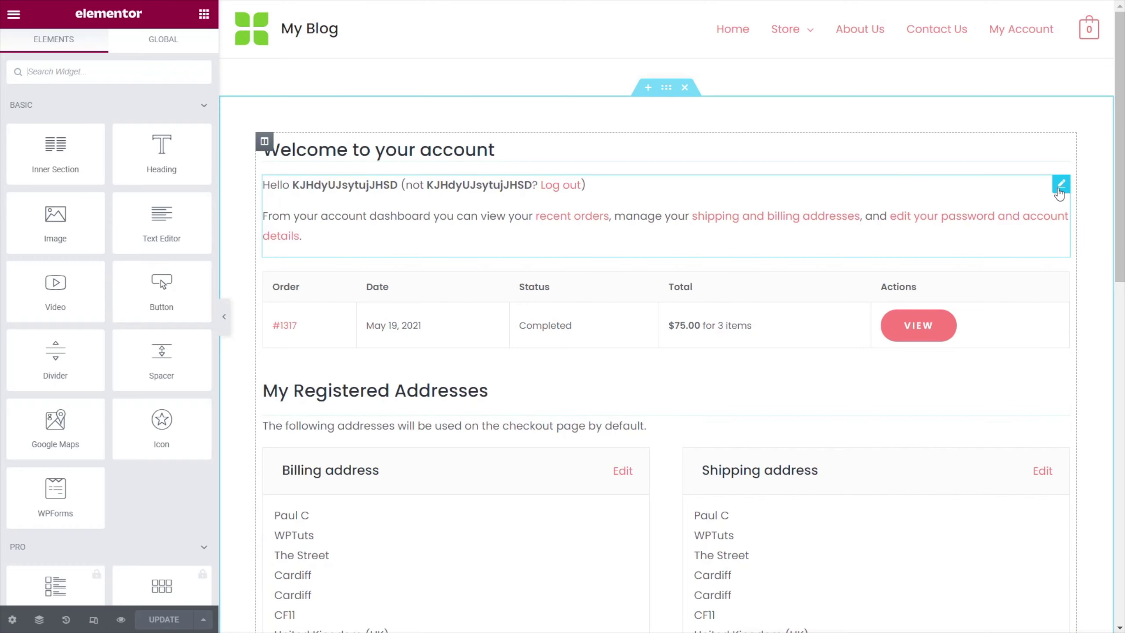
pyautogui.click(1060, 186)
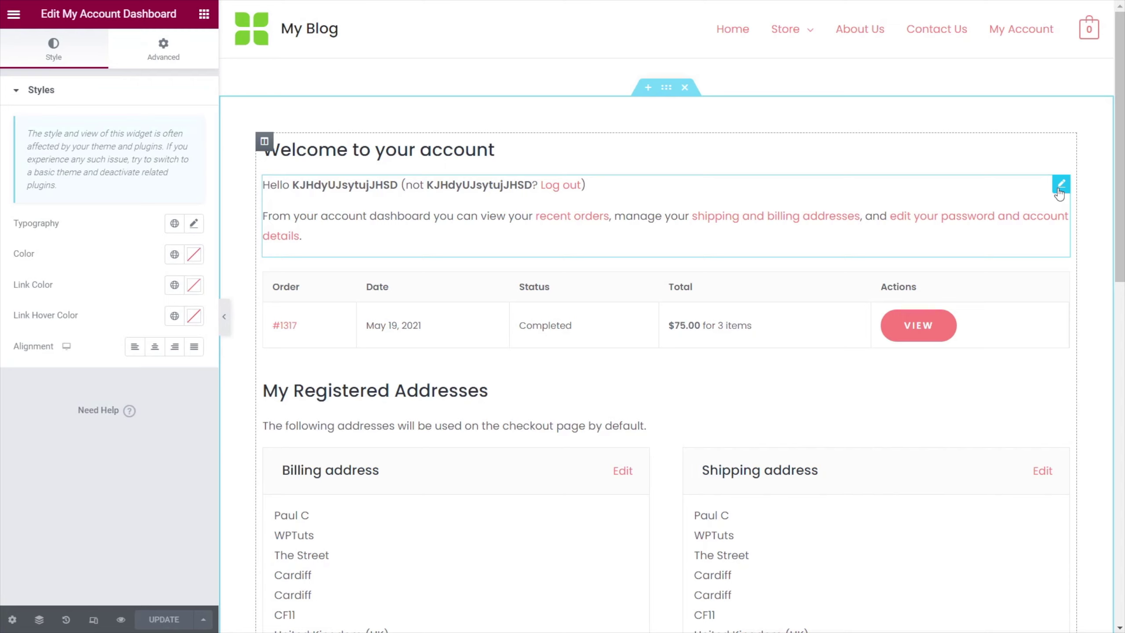
pyautogui.rightClick(1059, 193)
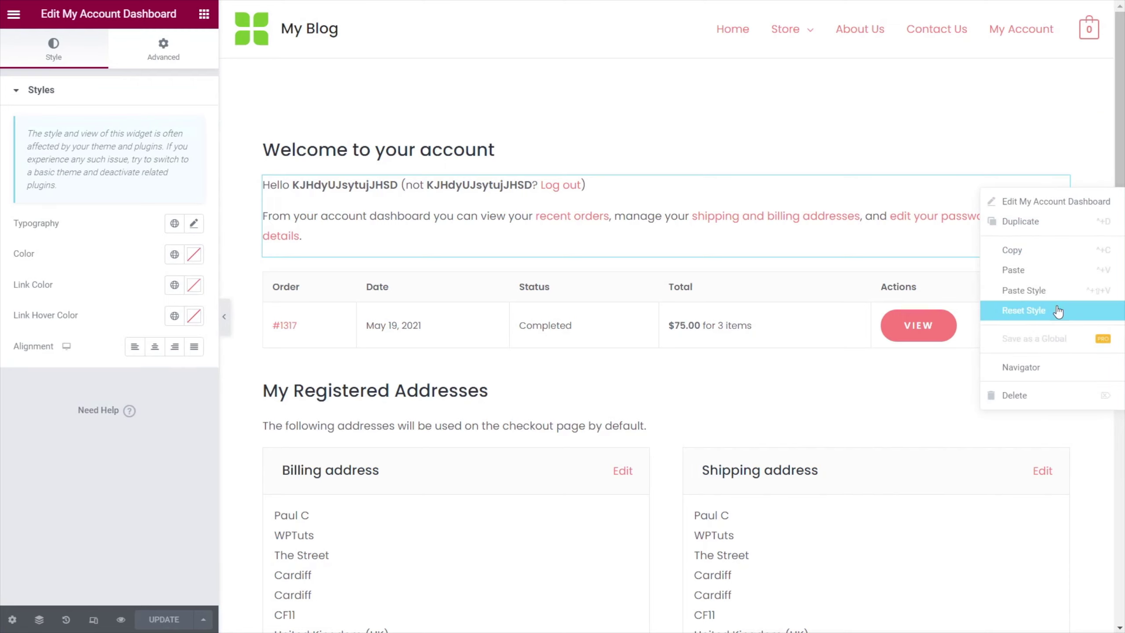
pyautogui.click(1030, 248)
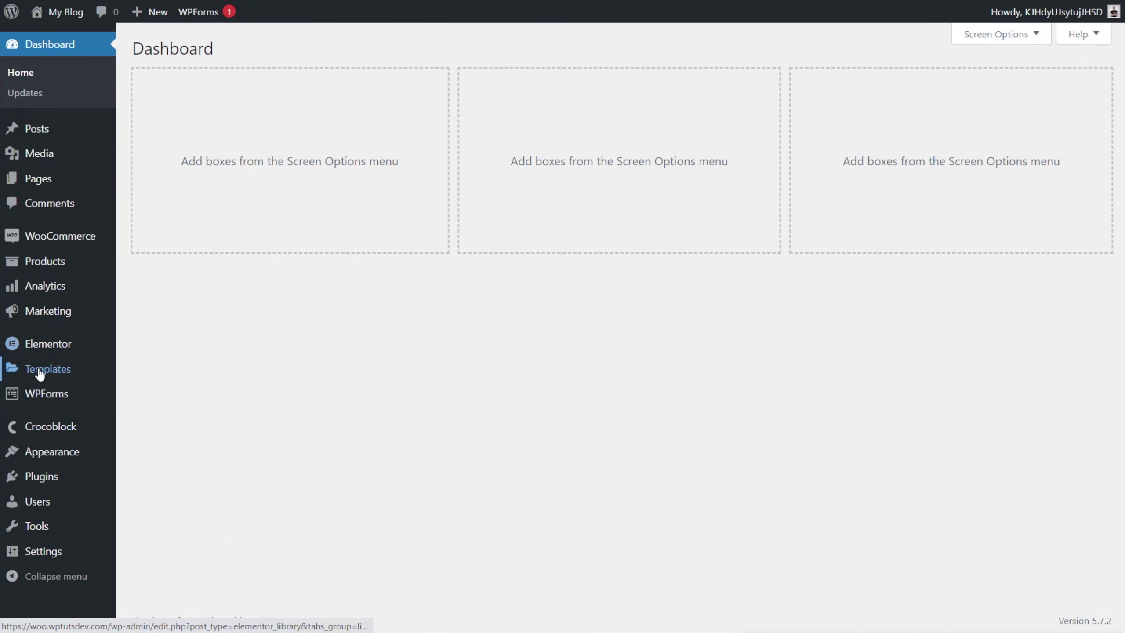
# Create a new saved Elementor template of type Page named "My Account - Welcome".
pyautogui.moveTo(45, 370)
pyautogui.click(165, 373)
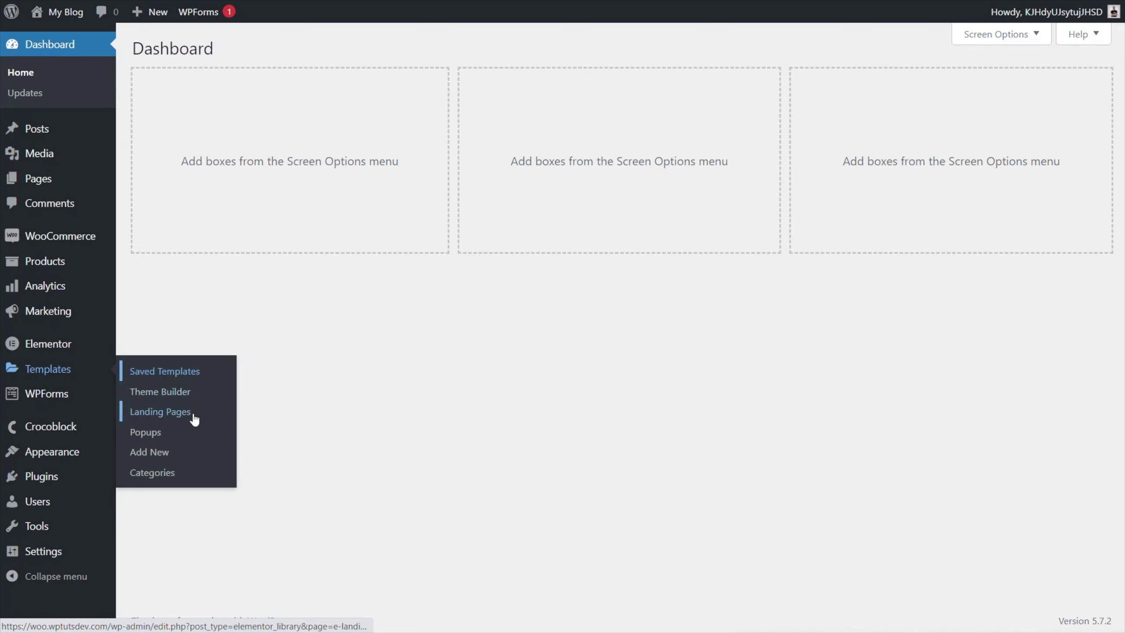
pyautogui.click(293, 57)
pyautogui.click(672, 325)
pyautogui.click(654, 351)
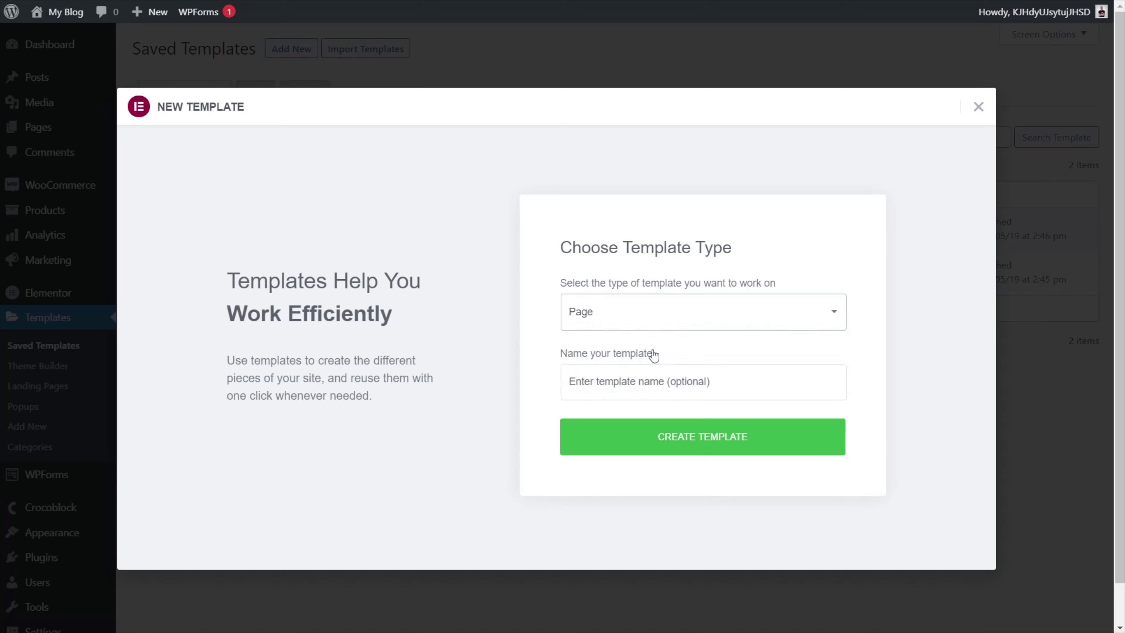
pyautogui.click(747, 382)
pyautogui.write('M')
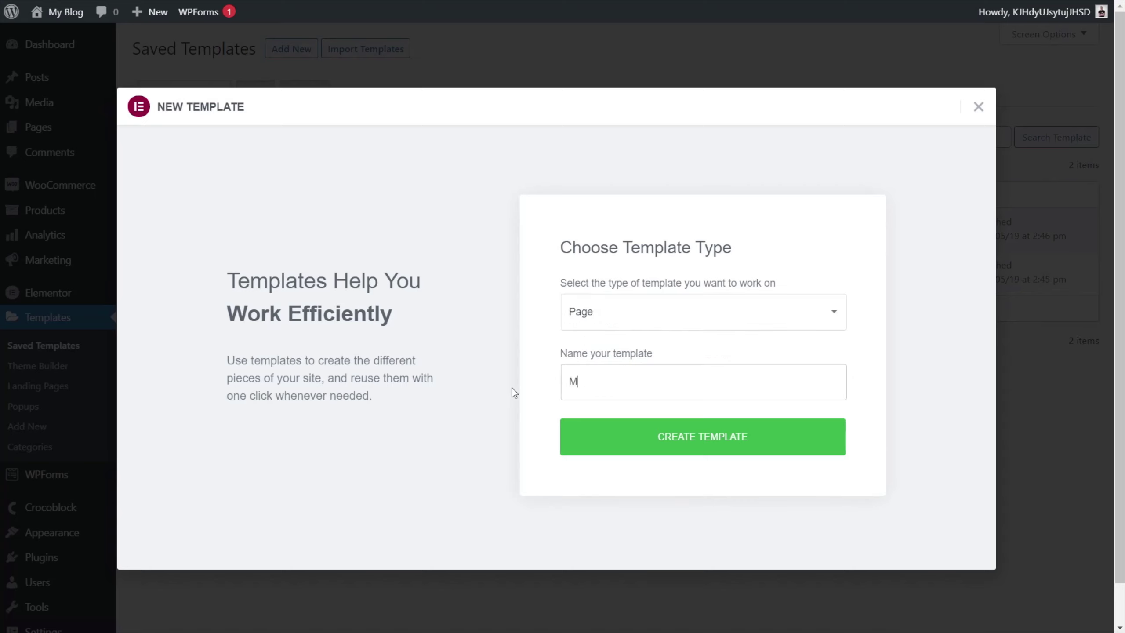
pyautogui.write('y Account - Wek')
pyautogui.press('BackSpace')
pyautogui.write('lcome')
pyautogui.click(698, 445)
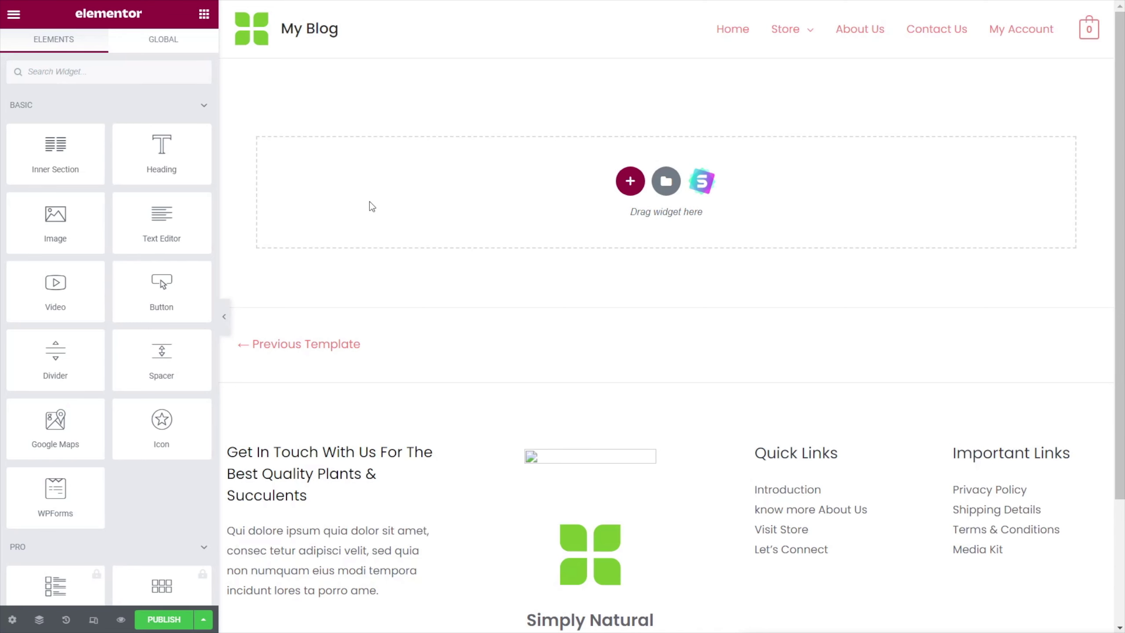
# Paste the copied My Account Dashboard widget into the empty template and publish it.
pyautogui.rightClick(372, 206)
pyautogui.click(401, 214)
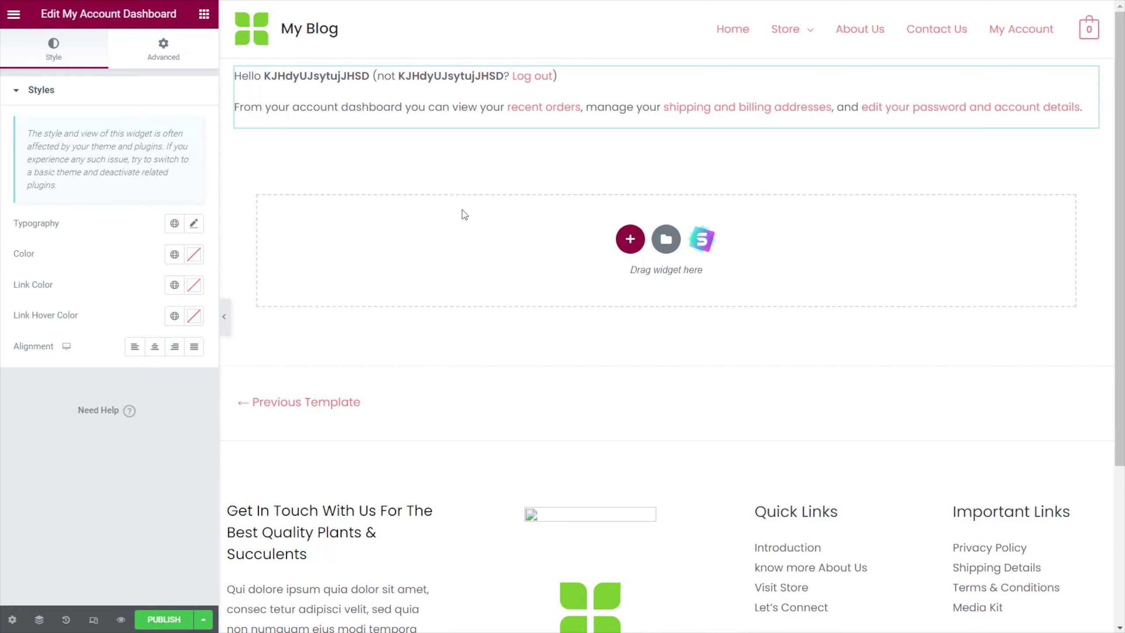
pyautogui.click(161, 616)
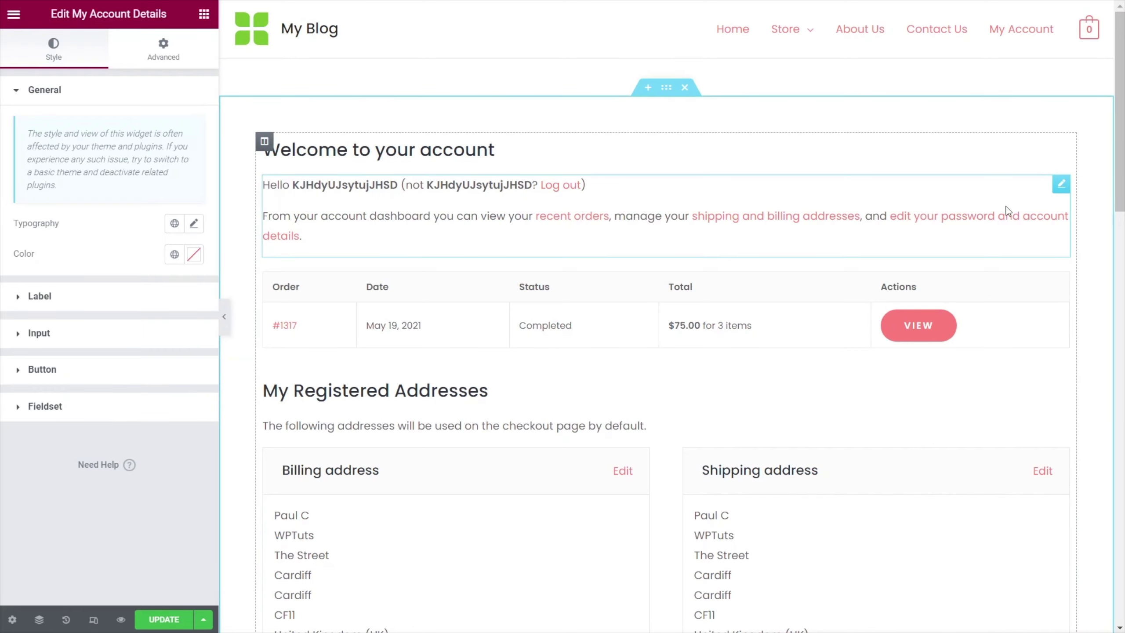
# Delete the account content section from the Croco My Account template and add a Tabs widget to the empty page.
pyautogui.click(685, 91)
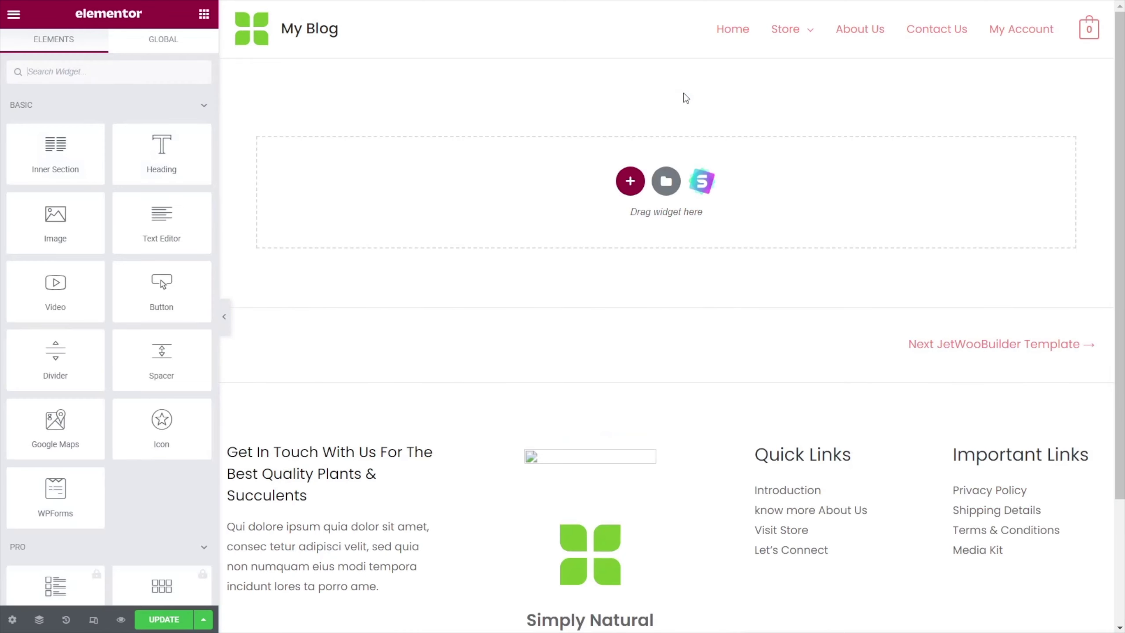
pyautogui.click(75, 72)
pyautogui.write('jet')
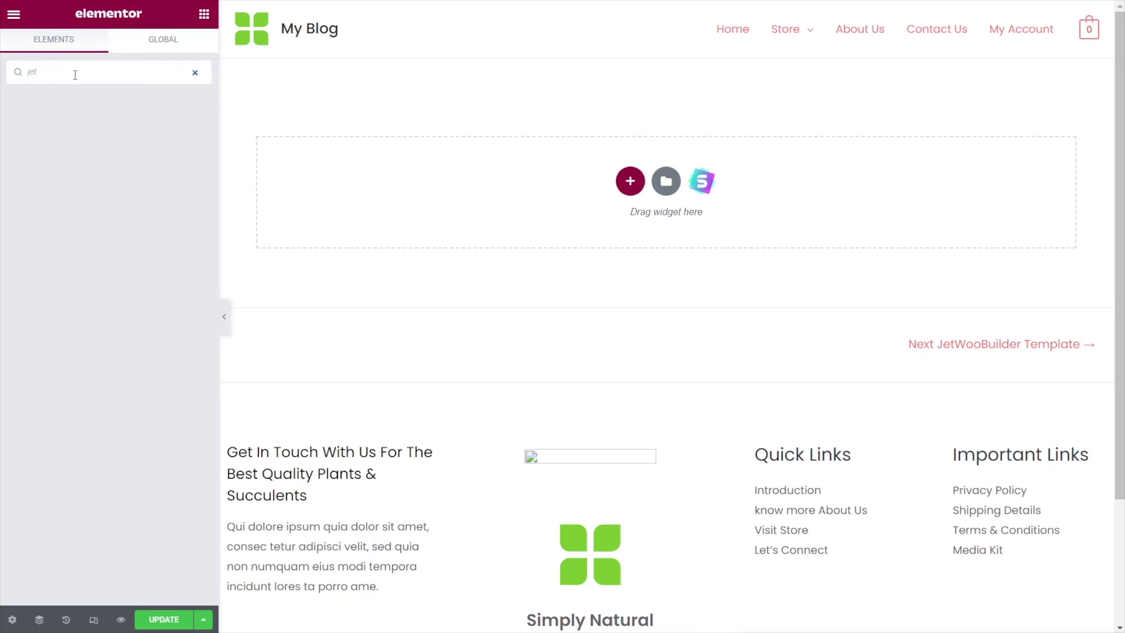
pyautogui.press('BackSpace')
pyautogui.press('BackSpace')
pyautogui.press('BackSpace')
pyautogui.write('tab')
pyautogui.moveTo(162, 193); pyautogui.dragTo(470, 240)
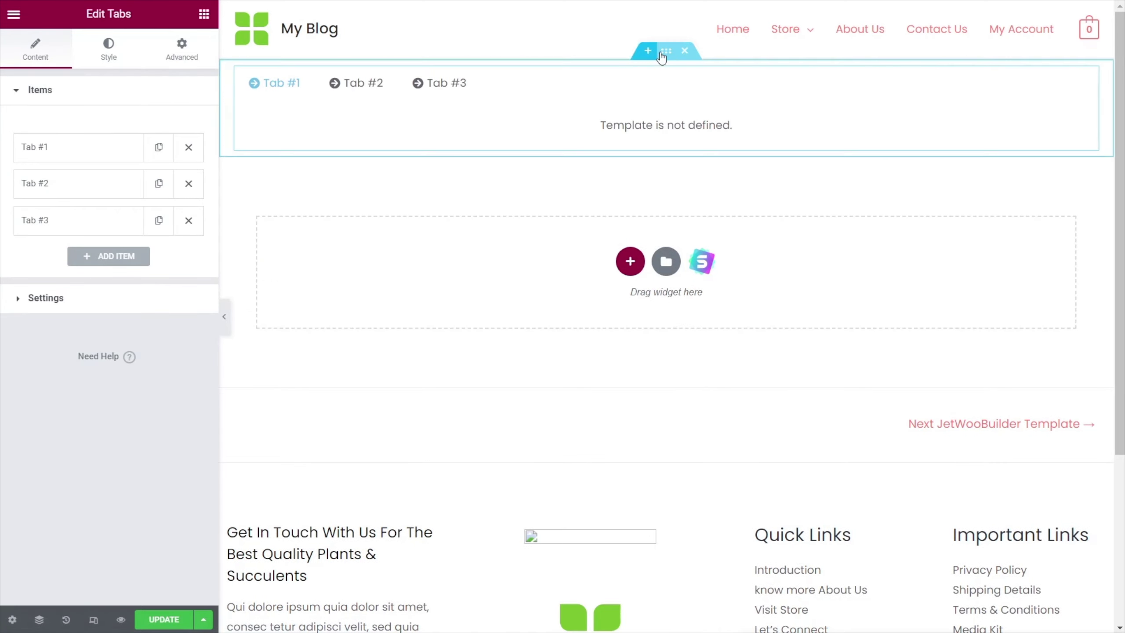
# Set the top and bottom margins of the section holding the Tabs widget to 50 px.
pyautogui.click(472, 110)
pyautogui.click(181, 48)
pyautogui.click(25, 142)
pyautogui.write('50')
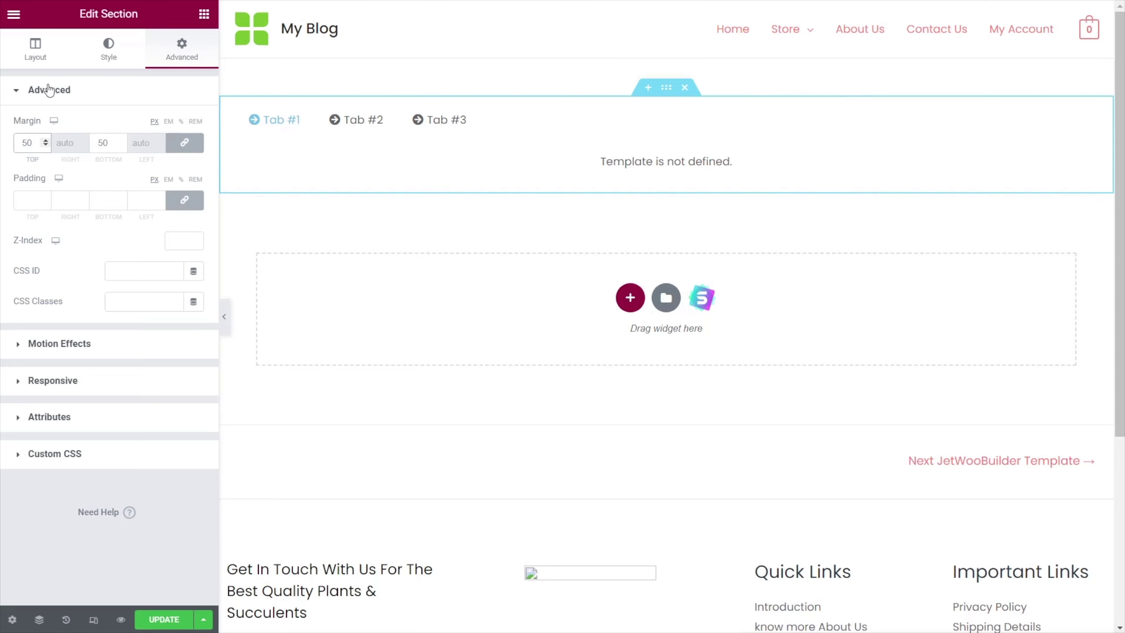
pyautogui.click(67, 55)
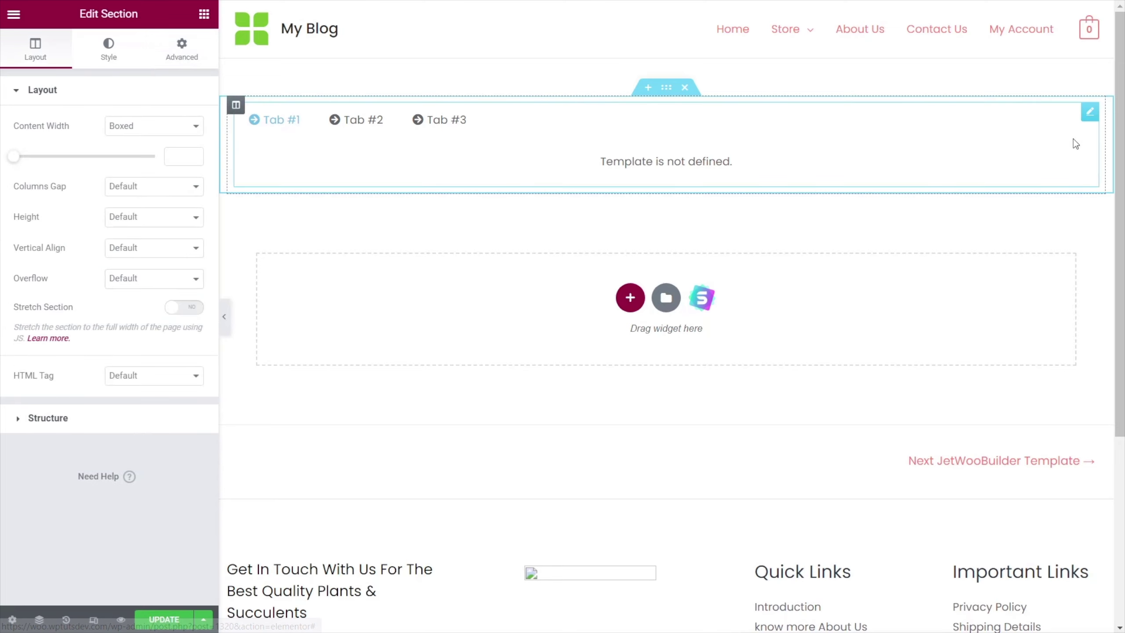
# Assign the "My Account - Welcome (page)" template to the first item of the Tabs widget.
pyautogui.click(255, 172)
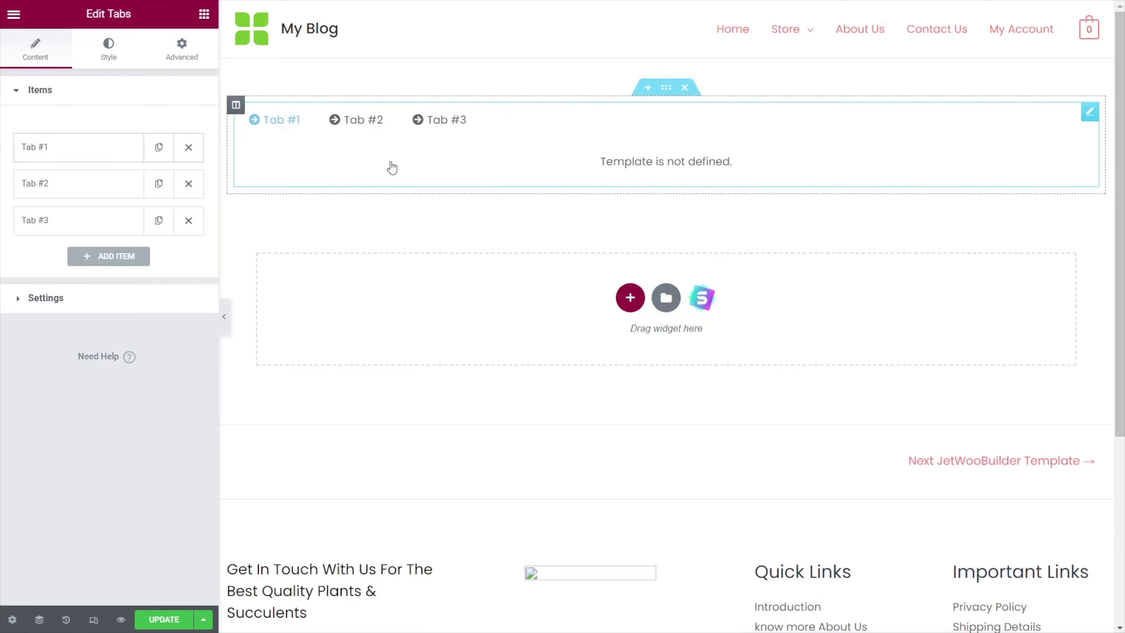
pyautogui.click(59, 153)
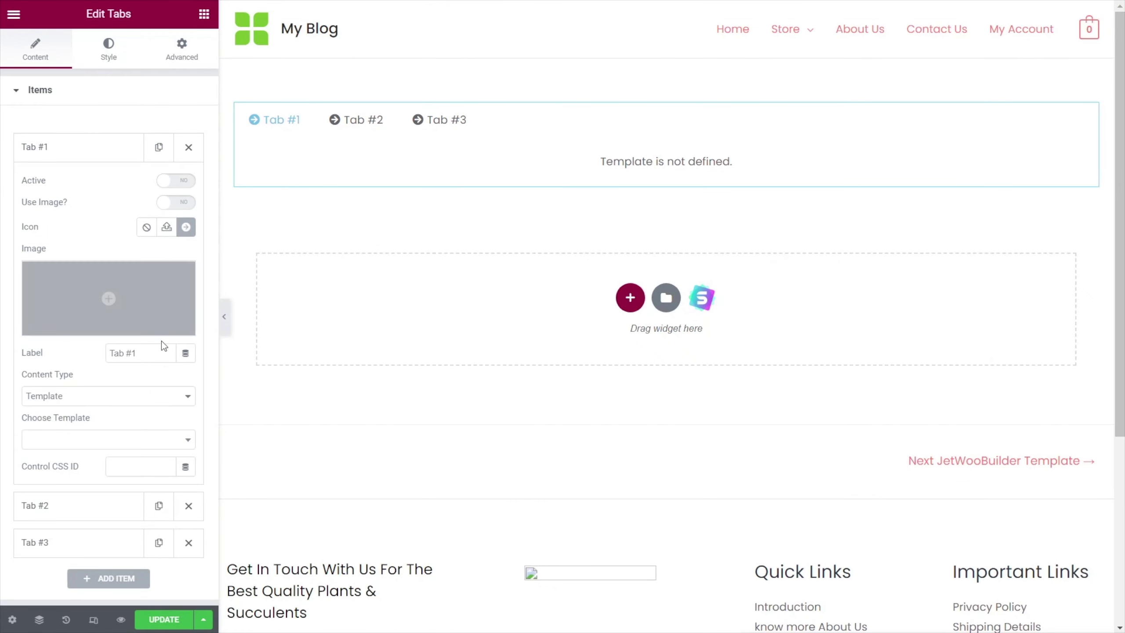
pyautogui.click(80, 441)
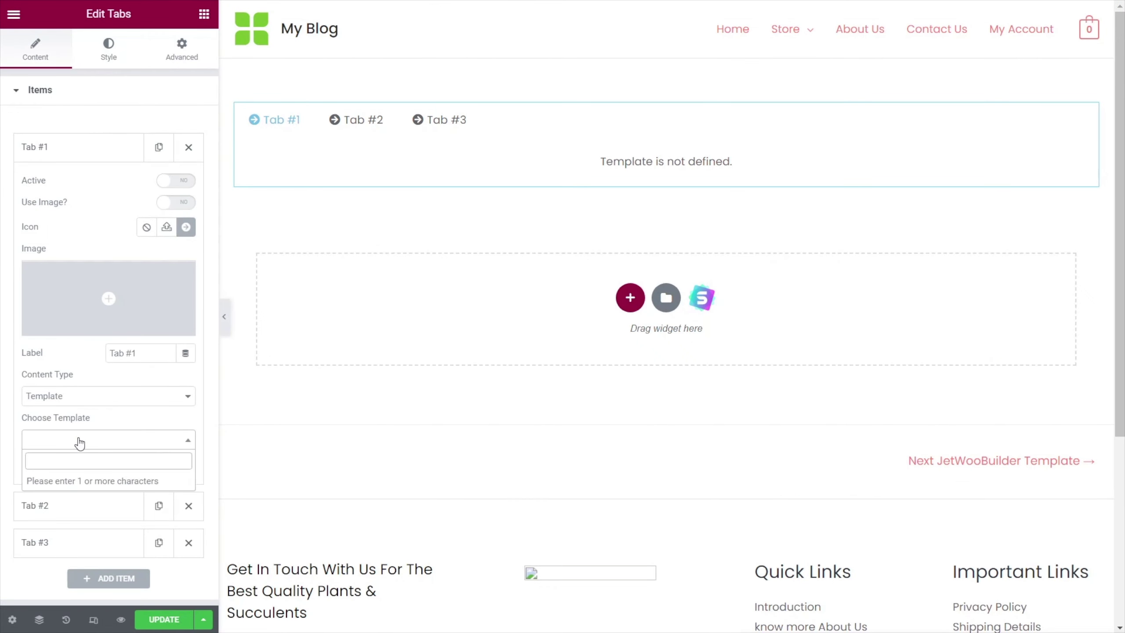
pyautogui.write('welc')
pyautogui.click(75, 481)
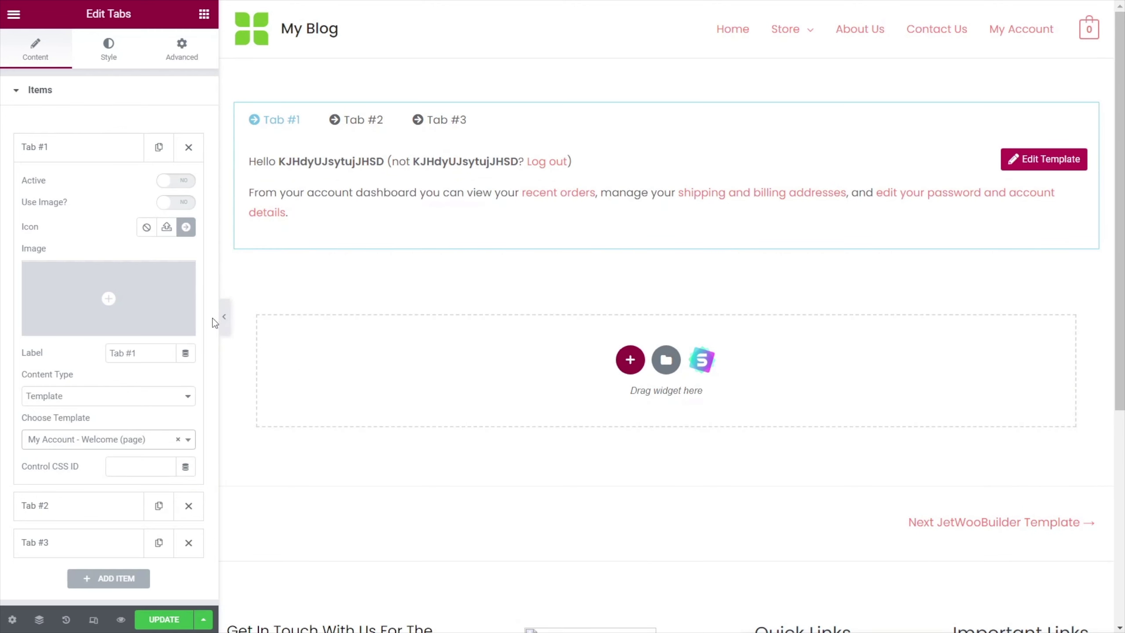
# Assign the "My Account - Orders (page)" template to the second tab and preview the first two tabs.
pyautogui.click(101, 150)
pyautogui.click(88, 185)
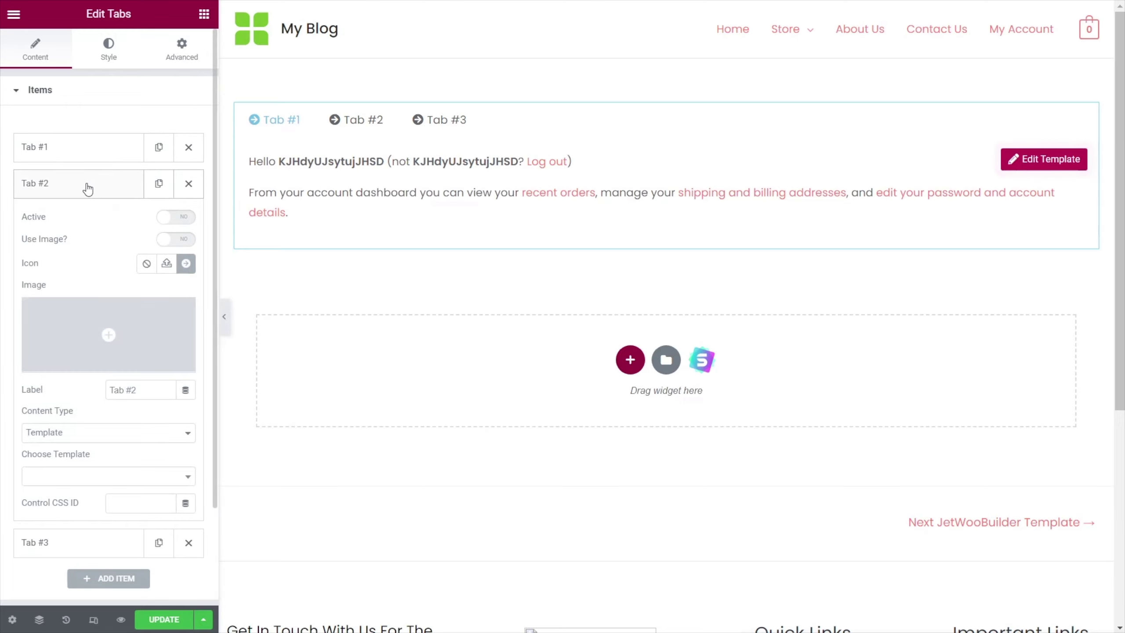
pyautogui.click(105, 441)
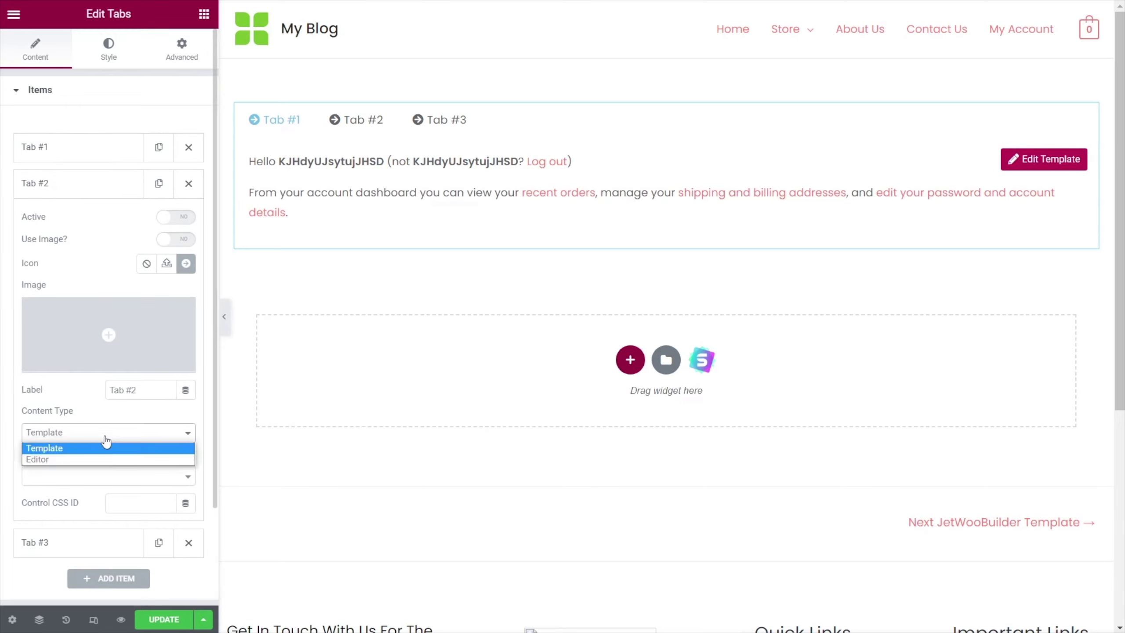
pyautogui.click(101, 446)
pyautogui.click(96, 476)
pyautogui.write('orders')
pyautogui.click(83, 518)
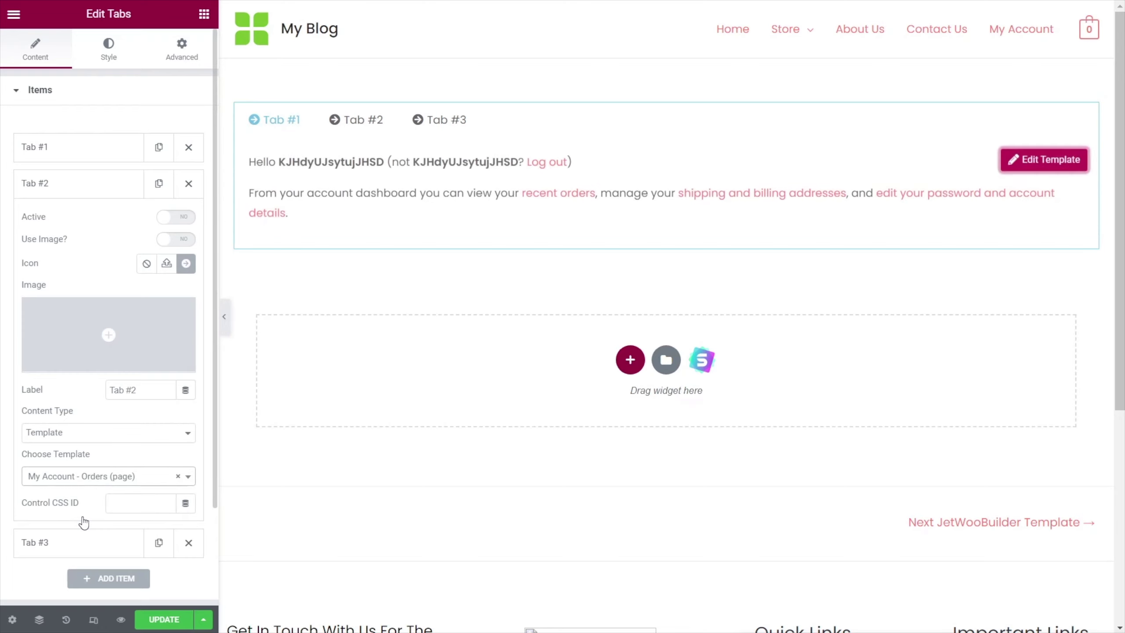
pyautogui.click(358, 128)
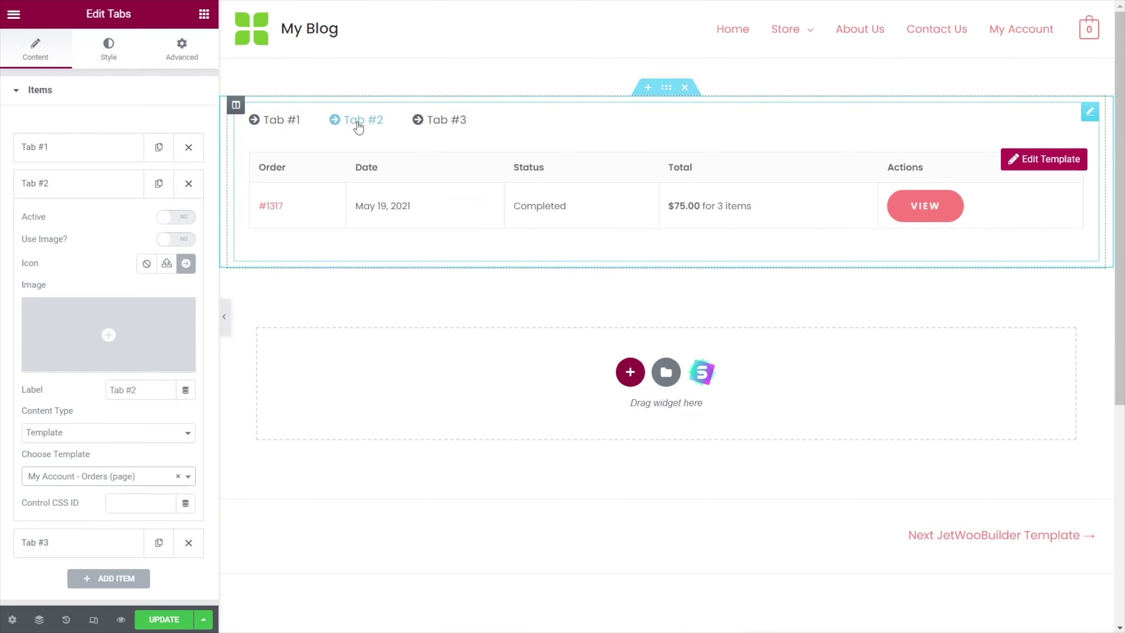
pyautogui.click(279, 128)
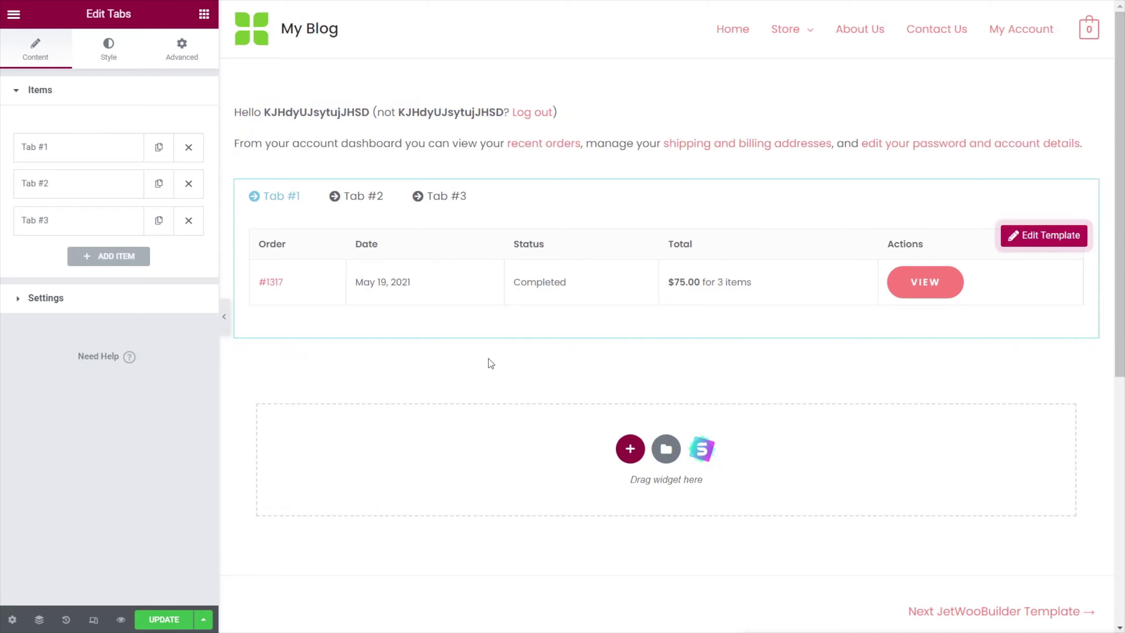
# Label the first tab, which holds the Orders template, "My Orders".
pyautogui.click(58, 154)
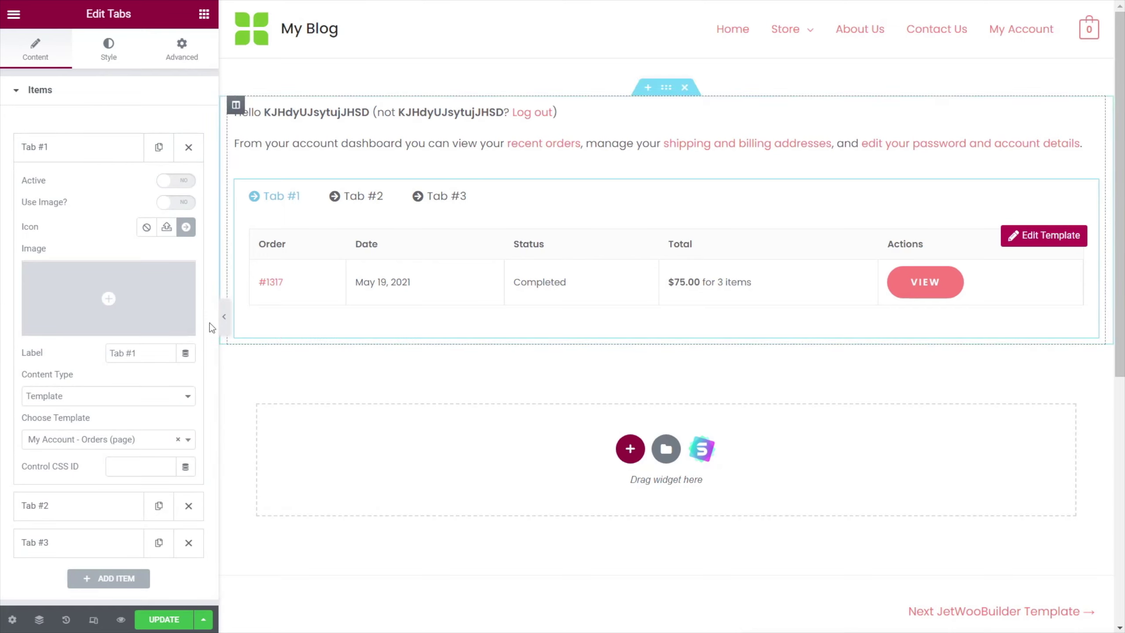
pyautogui.moveTo(142, 353); pyautogui.dragTo(97, 354)
pyautogui.write('My')
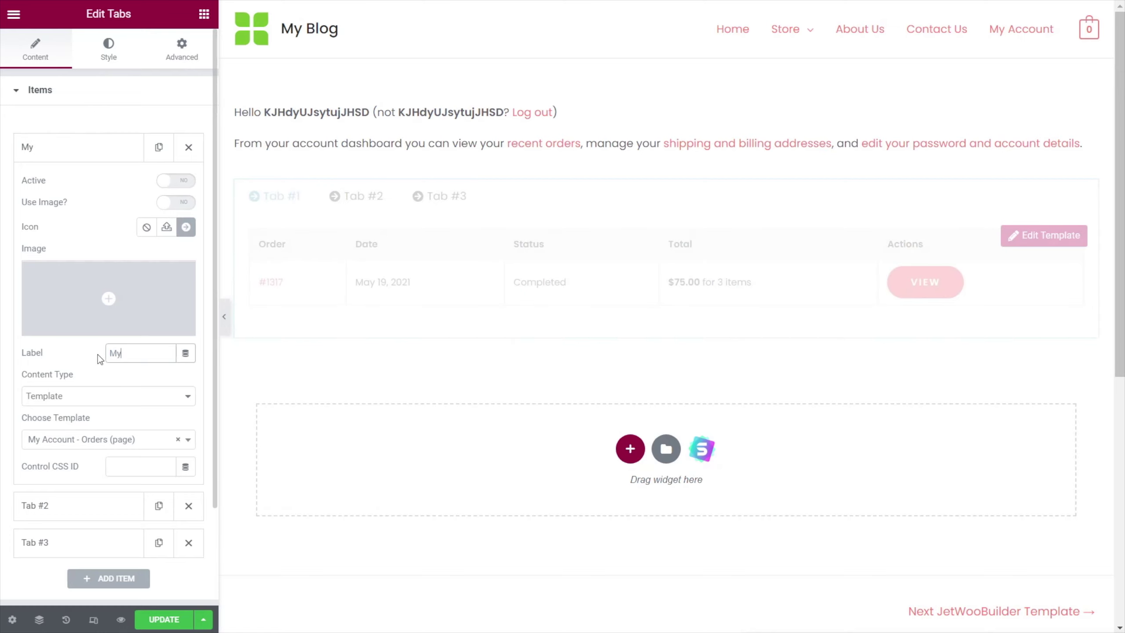
pyautogui.write(' Orders')
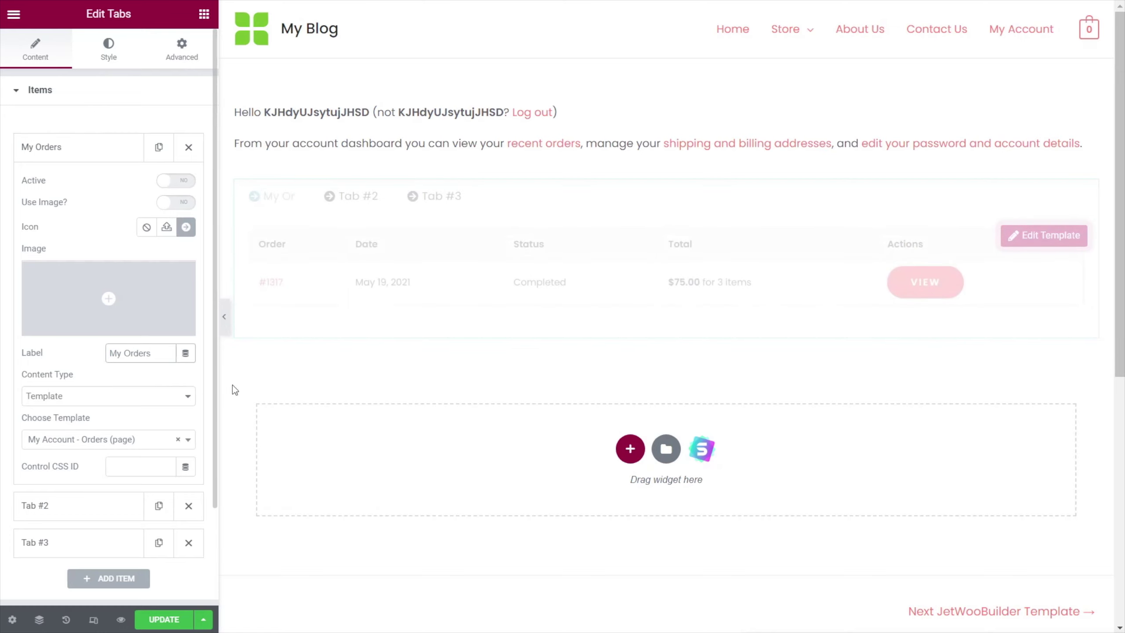
pyautogui.click(87, 151)
# Label the second tab, which holds the Addresses template, "Address Book".
pyautogui.click(86, 184)
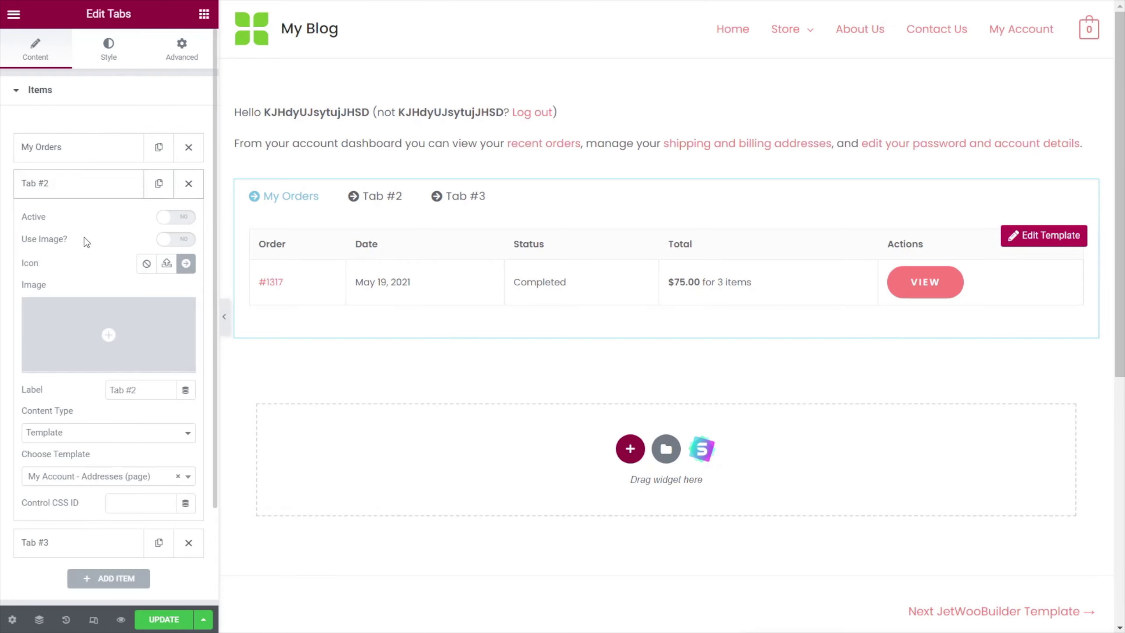
pyautogui.moveTo(137, 390); pyautogui.dragTo(104, 388)
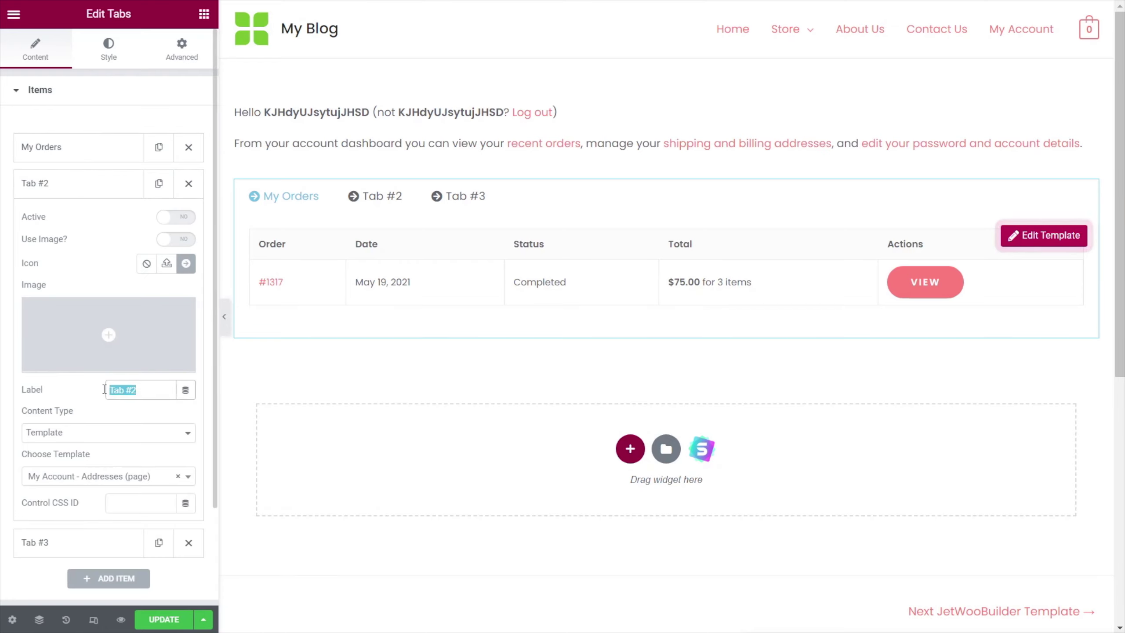
pyautogui.write('Address ')
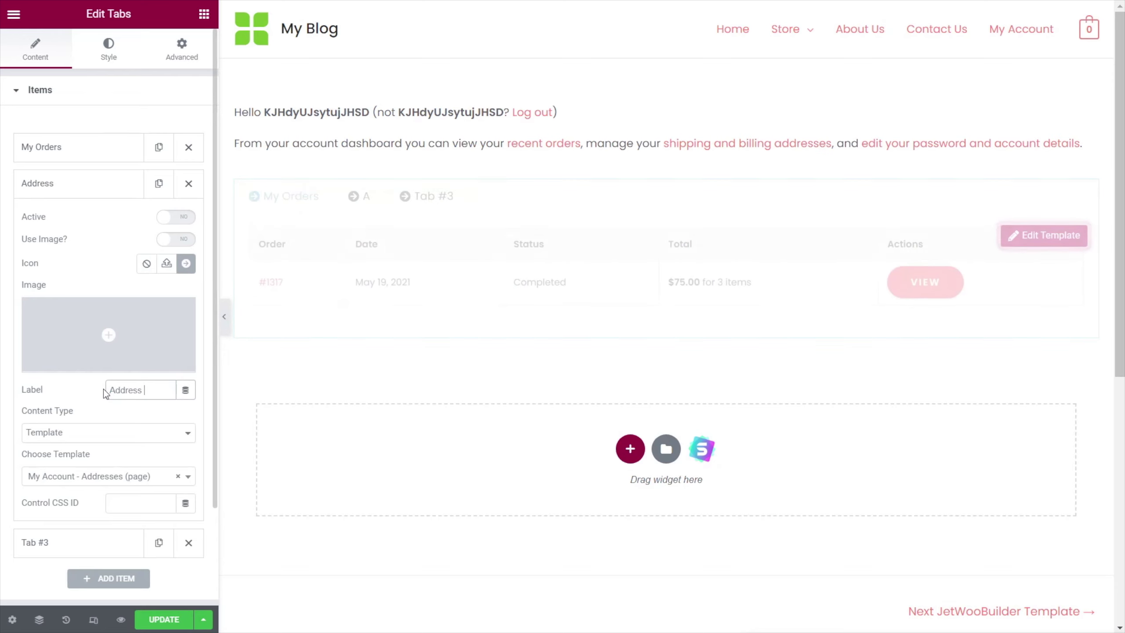
pyautogui.write('Book')
pyautogui.click(68, 184)
# Label the third tab "My Details" and switch through all three tabs in the preview to check their content.
pyautogui.click(70, 223)
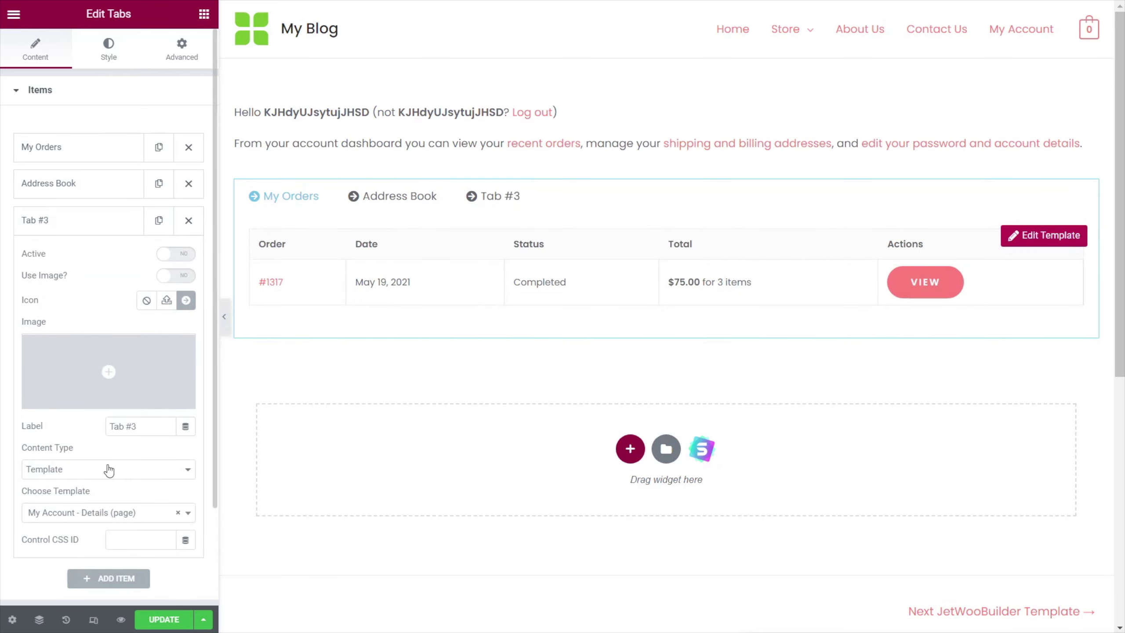
pyautogui.moveTo(141, 426); pyautogui.dragTo(98, 429)
pyautogui.write('My Details')
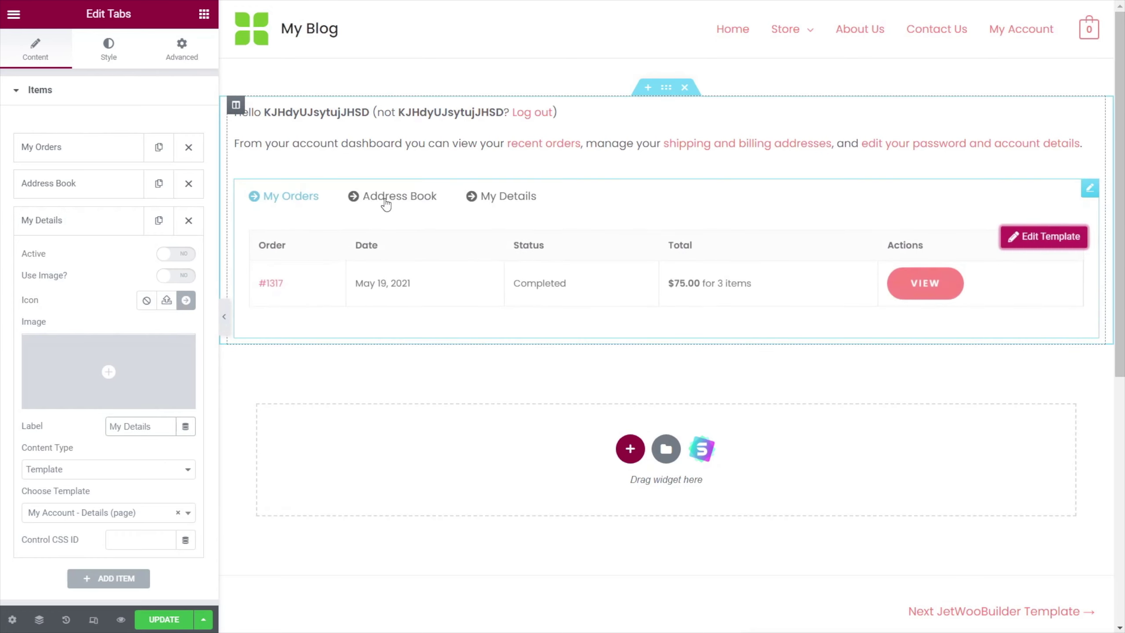
pyautogui.click(386, 203)
pyautogui.click(493, 197)
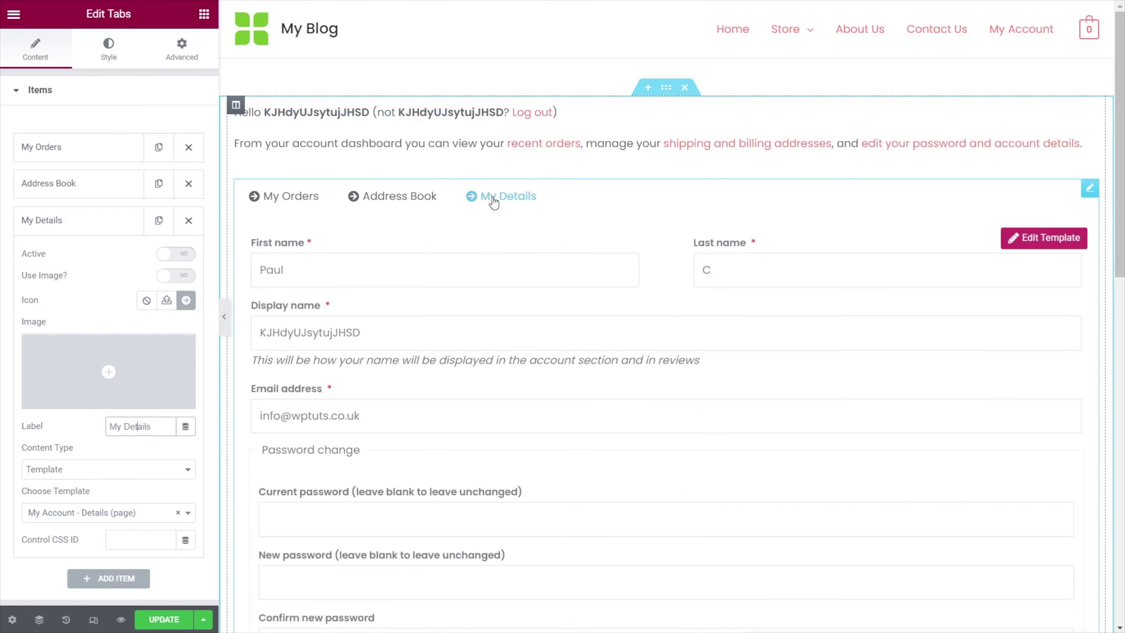
pyautogui.click(389, 199)
pyautogui.click(306, 196)
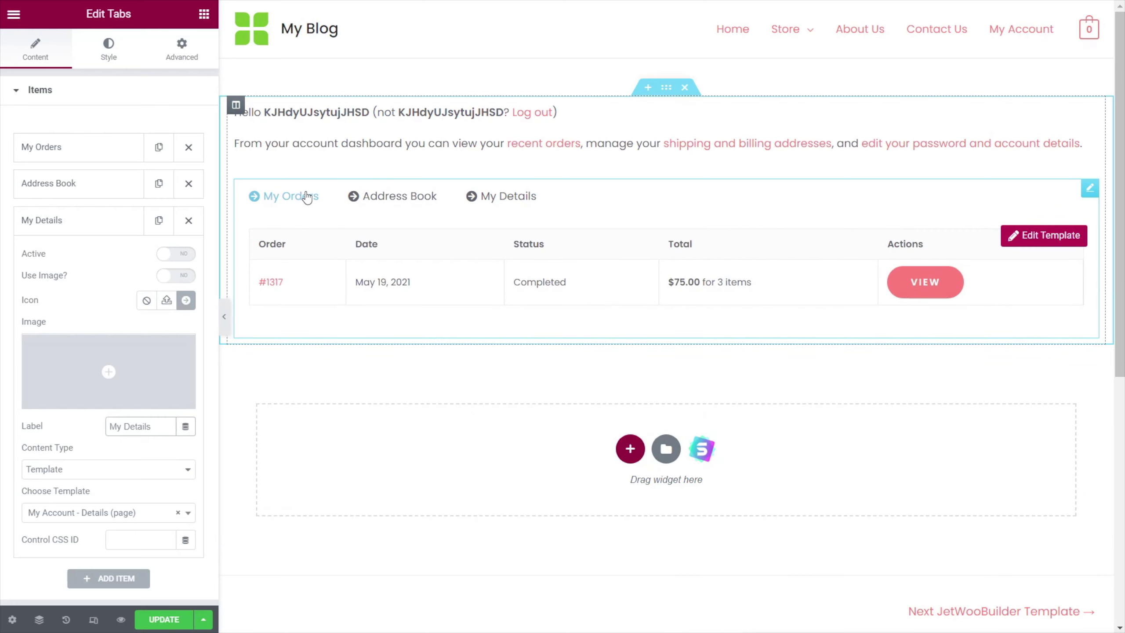
# Set the Tabs widget's tabs position to Left and switch through all three tabs in the preview.
pyautogui.click(106, 220)
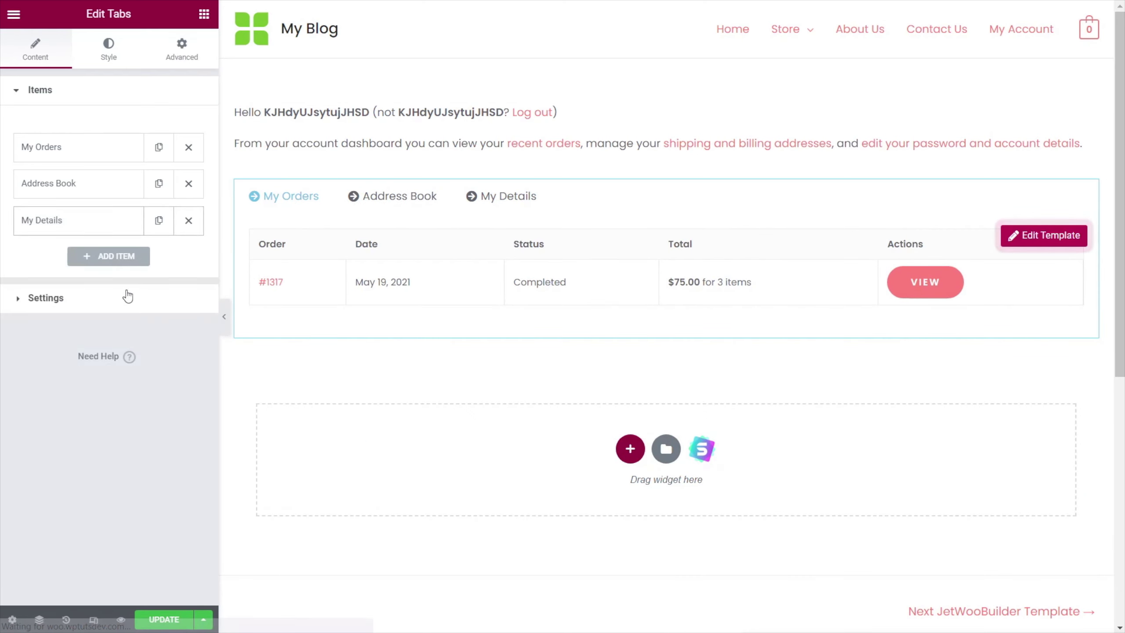
pyautogui.click(46, 298)
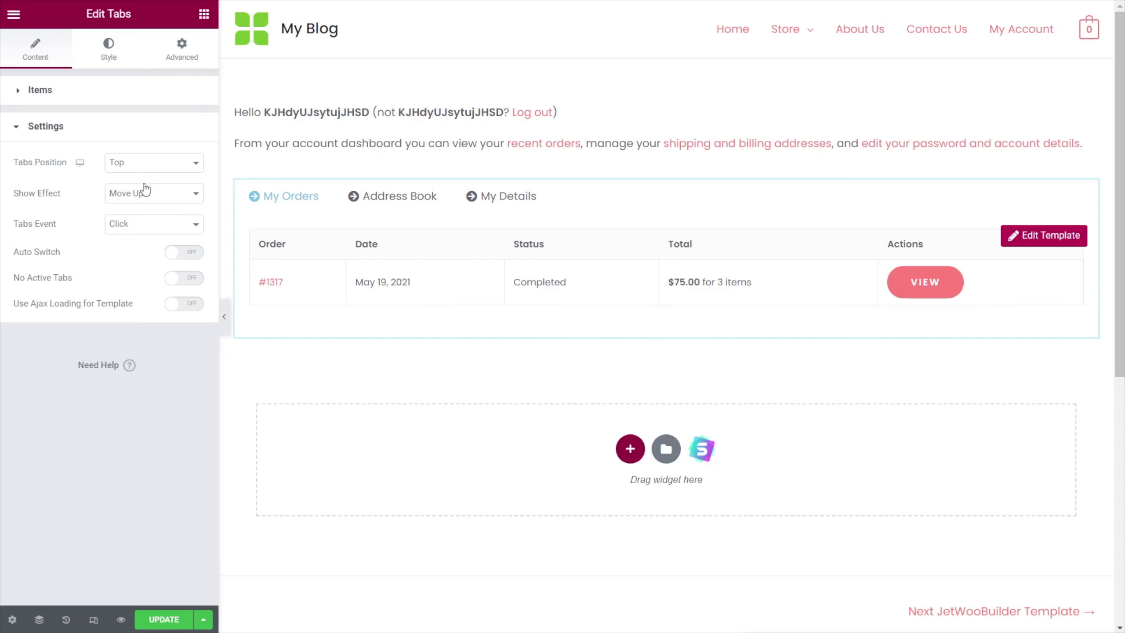
pyautogui.click(136, 168)
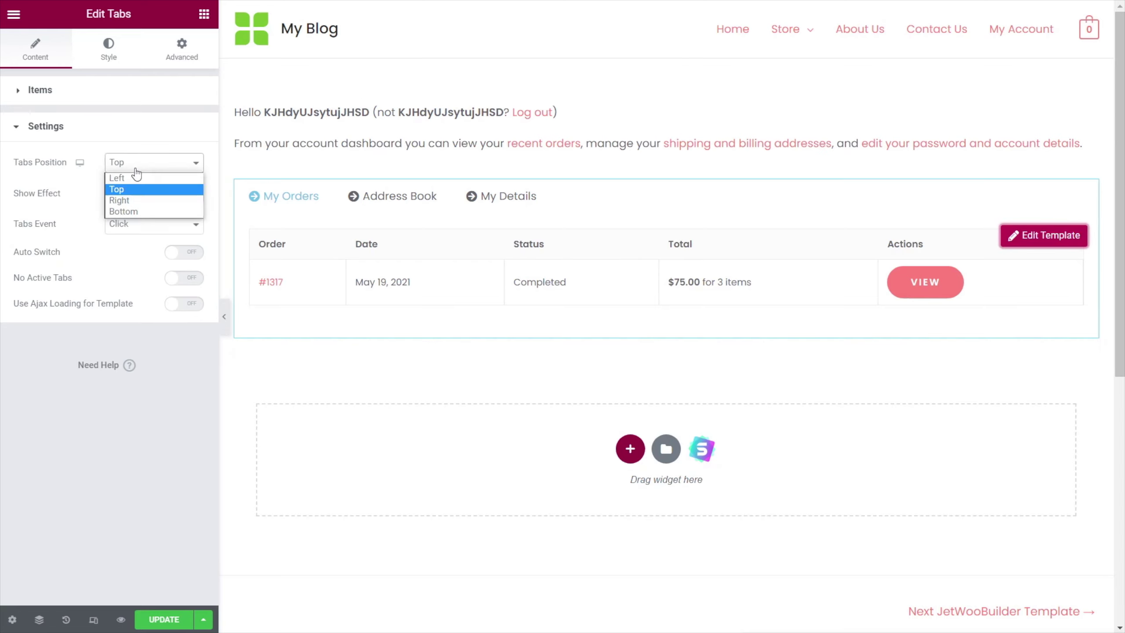
pyautogui.click(133, 177)
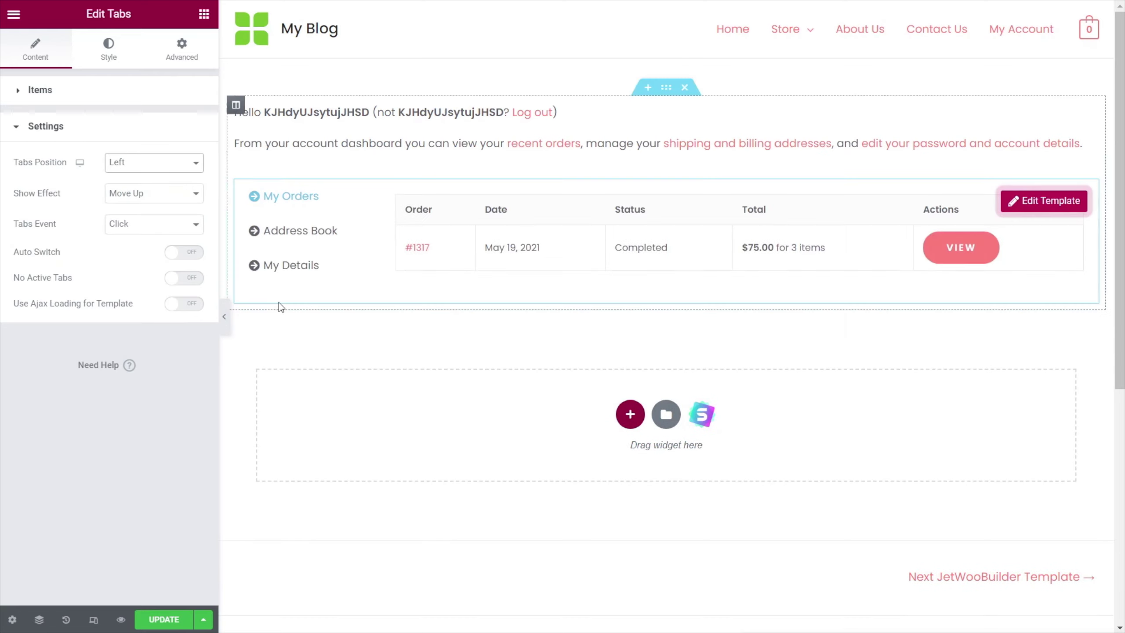
pyautogui.click(282, 232)
pyautogui.click(286, 267)
pyautogui.click(288, 199)
# Try the Hover tabs event on the previewed tabs, and set the event back to Click.
pyautogui.click(154, 224)
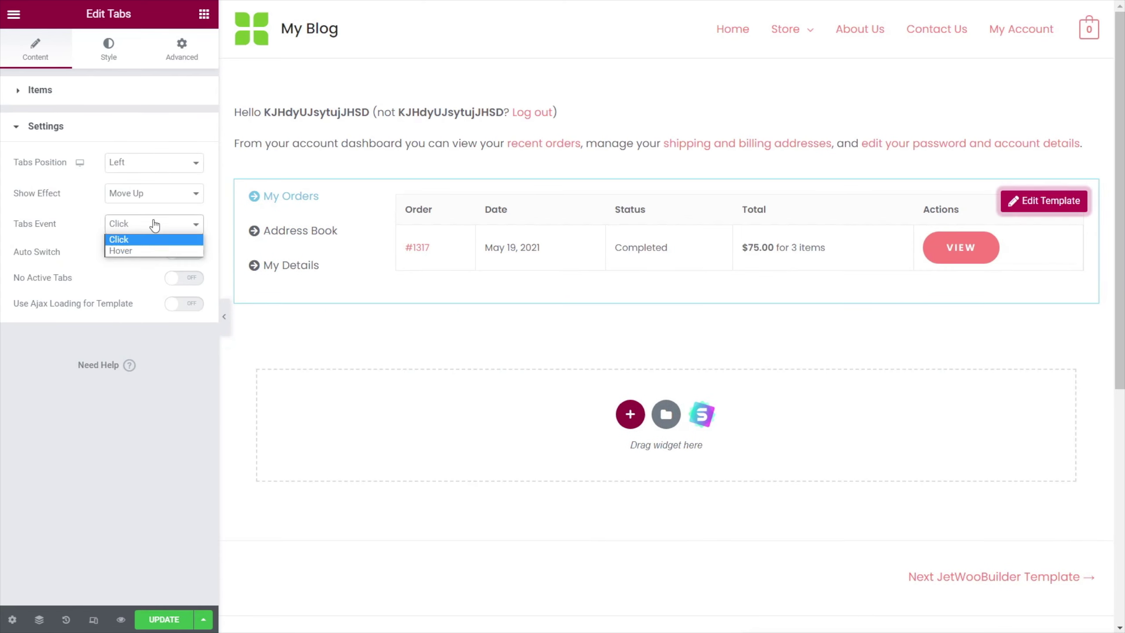
pyautogui.click(143, 249)
pyautogui.moveTo(258, 254)
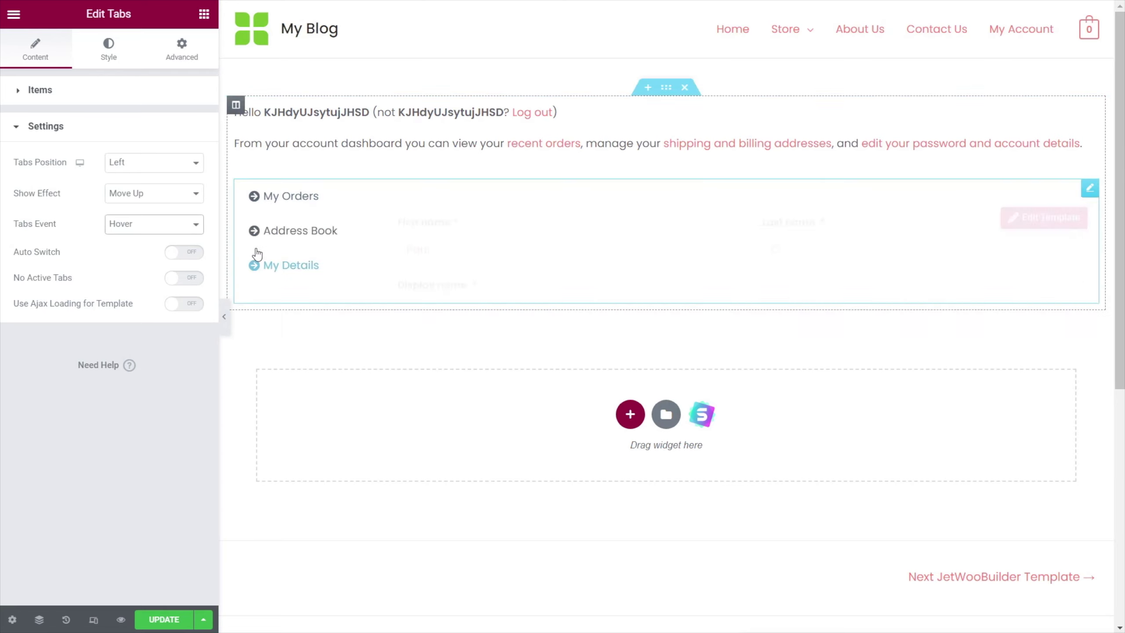
pyautogui.moveTo(293, 242)
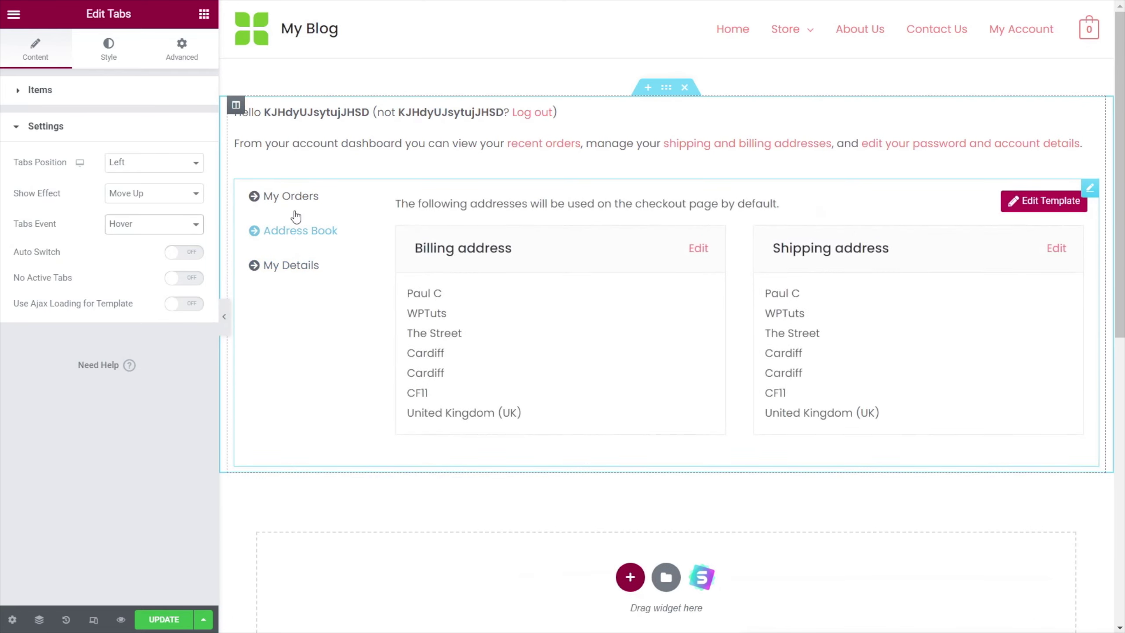
pyautogui.click(154, 224)
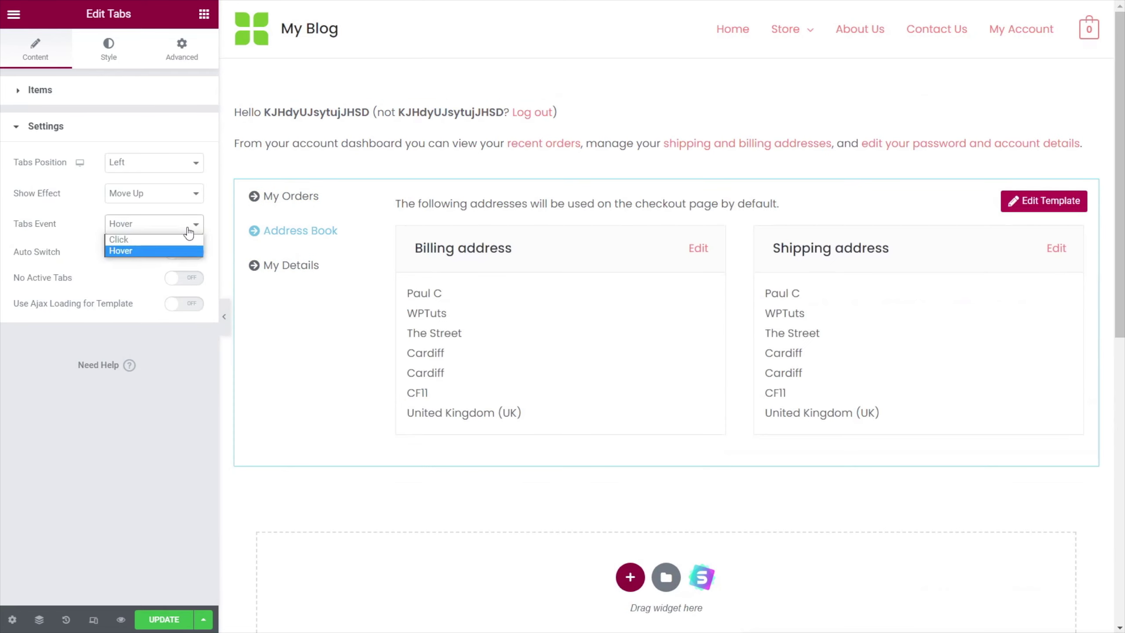
pyautogui.click(152, 242)
# Set the tabs' show effect to Fade and test it by switching between Address Book and My Orders.
pyautogui.click(149, 199)
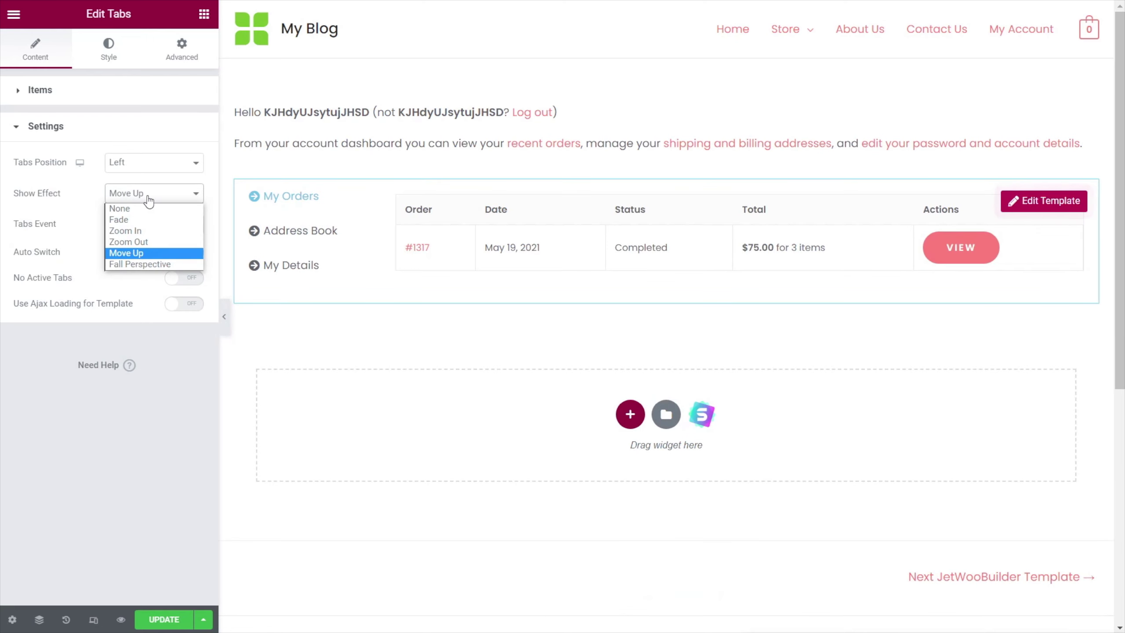
pyautogui.click(146, 219)
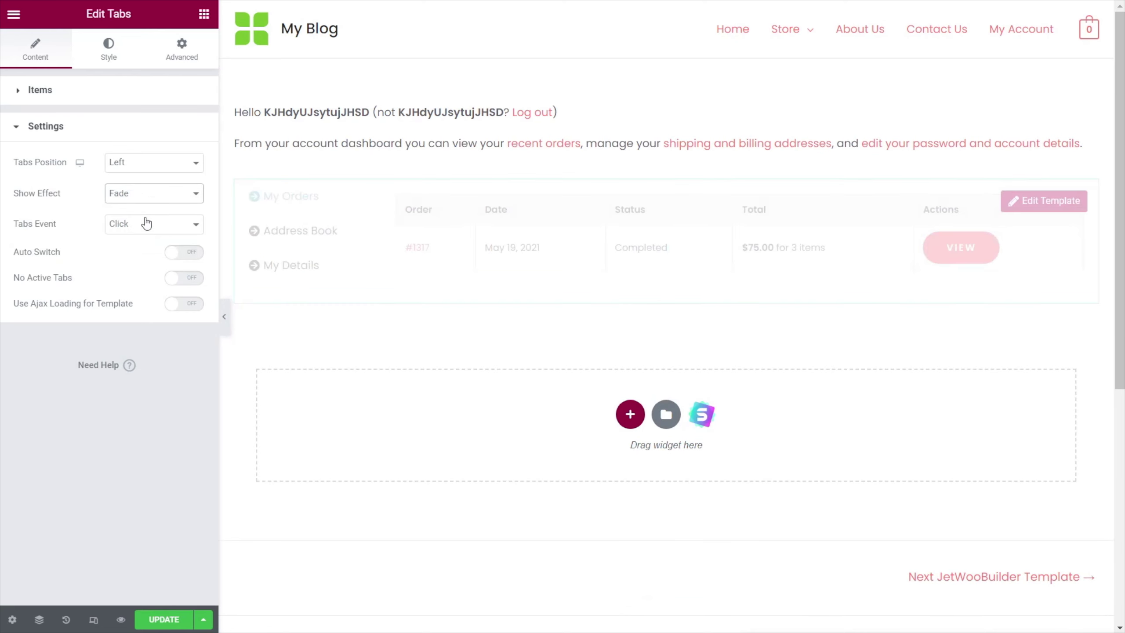
pyautogui.click(279, 240)
pyautogui.click(284, 202)
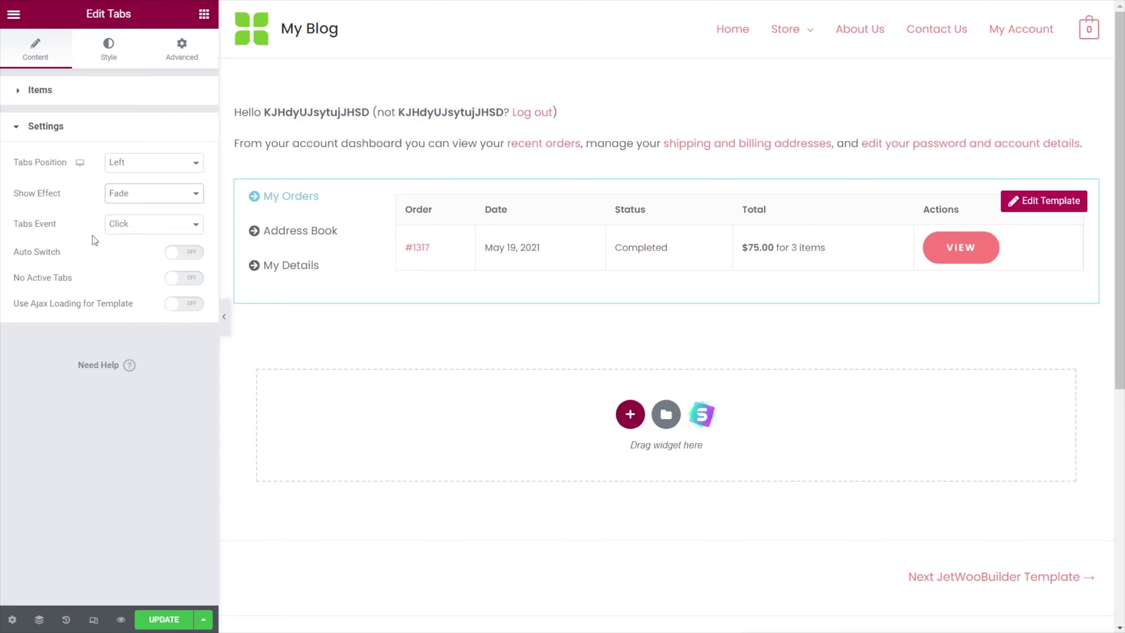
# Set the tabs position back to Top in the Tabs widget's settings.
pyautogui.click(46, 126)
pyautogui.click(109, 49)
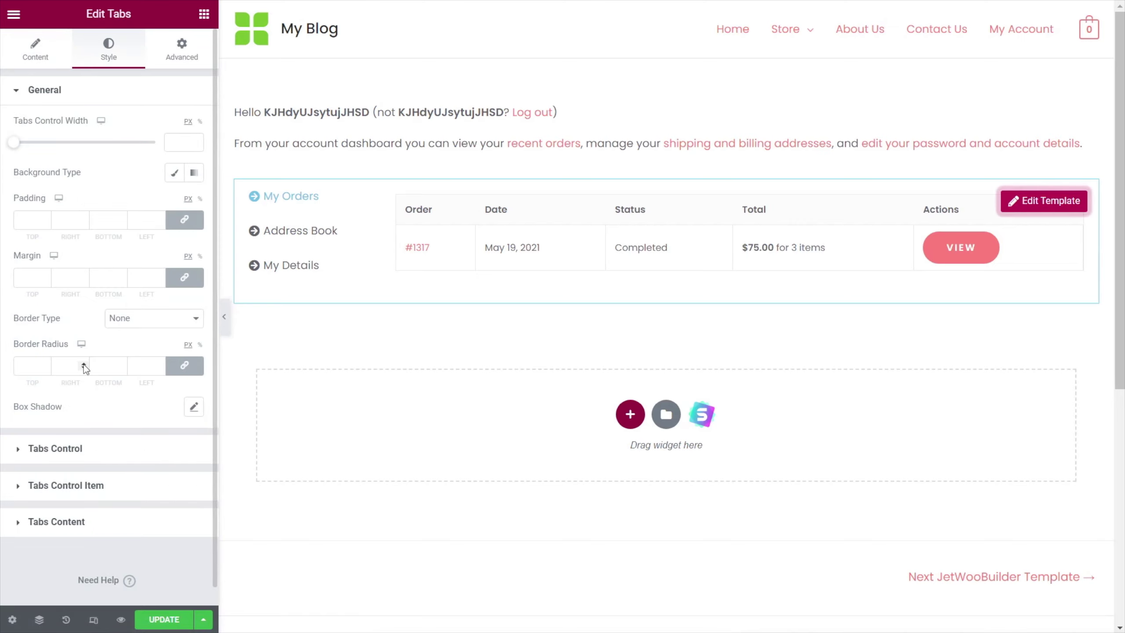
pyautogui.click(30, 56)
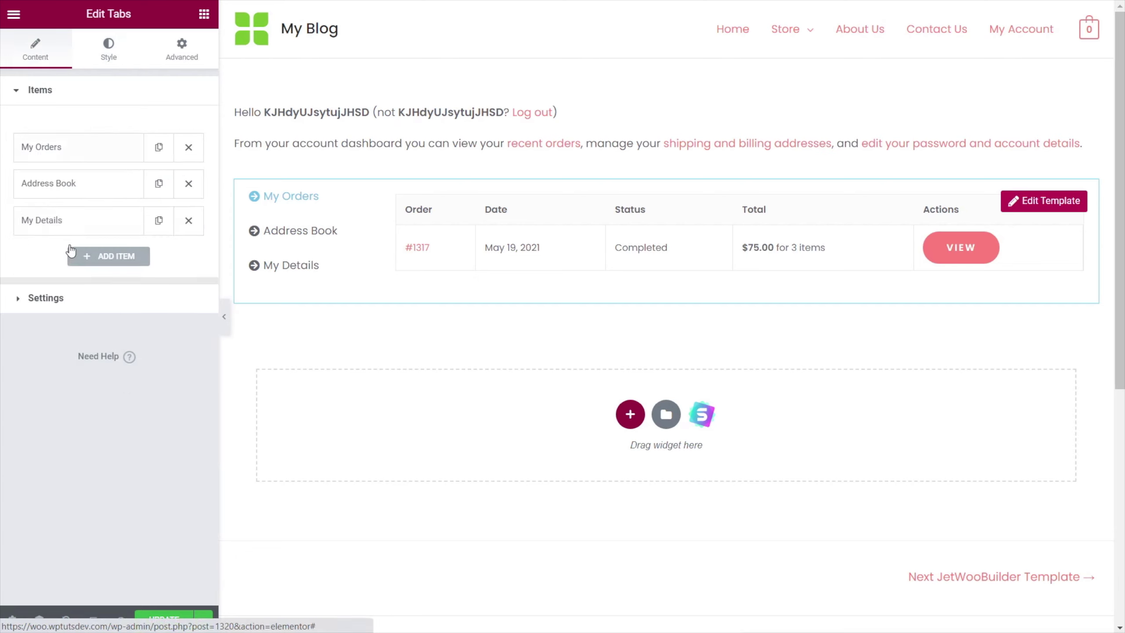
pyautogui.click(87, 305)
pyautogui.click(151, 162)
pyautogui.click(123, 186)
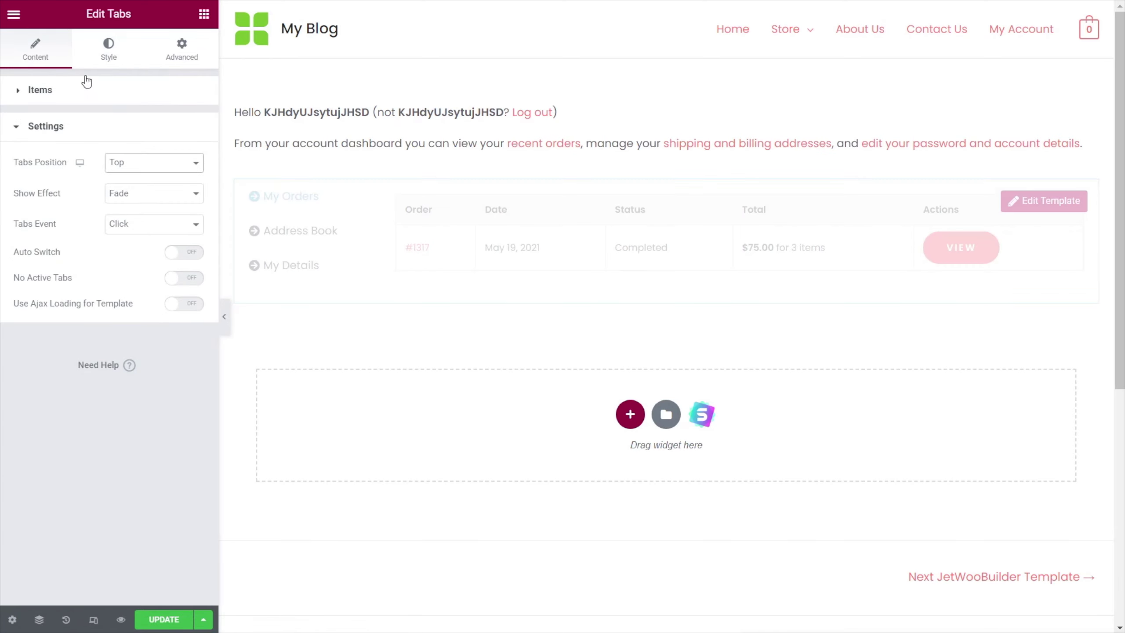
# Try Center for the tabs alignment and the tabs container alignment, and set both to Stretch.
pyautogui.click(108, 49)
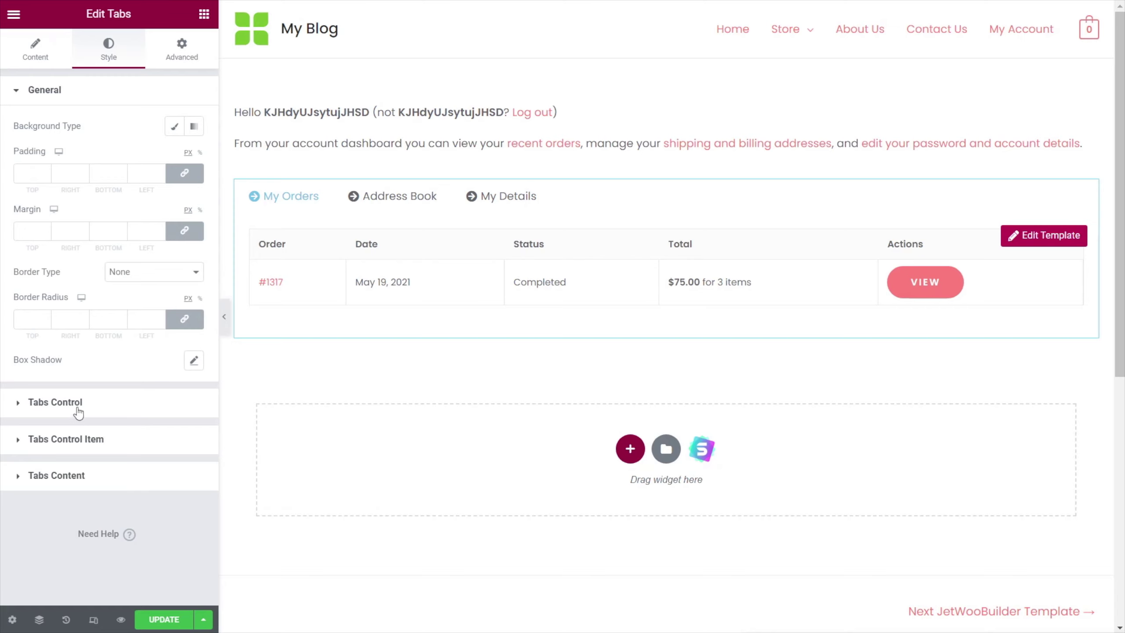
pyautogui.click(55, 402)
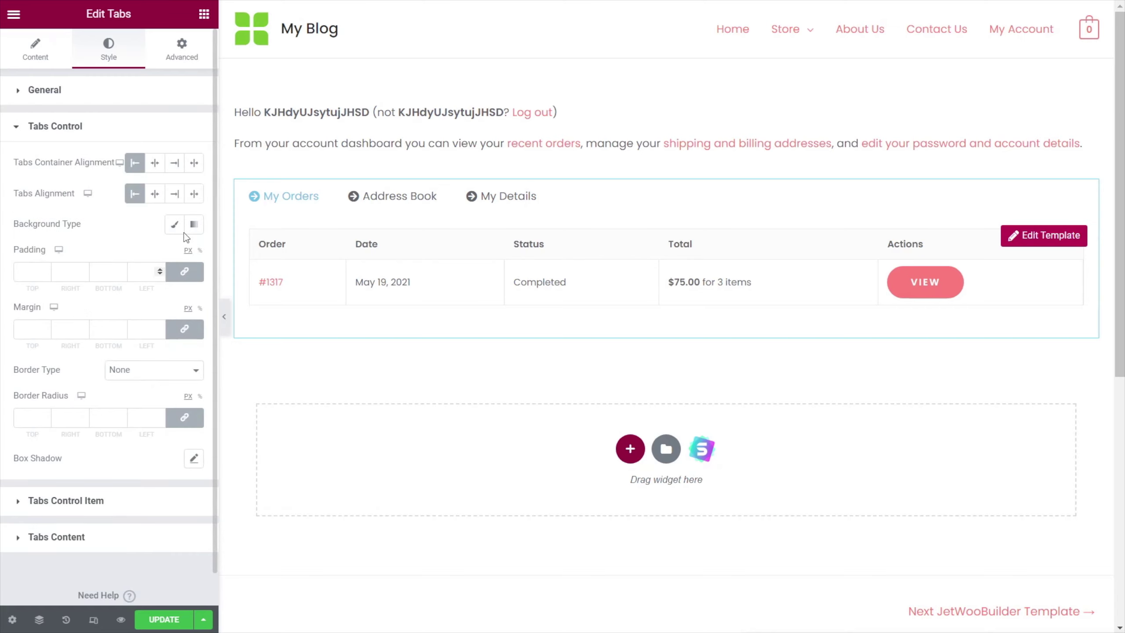
pyautogui.click(155, 195)
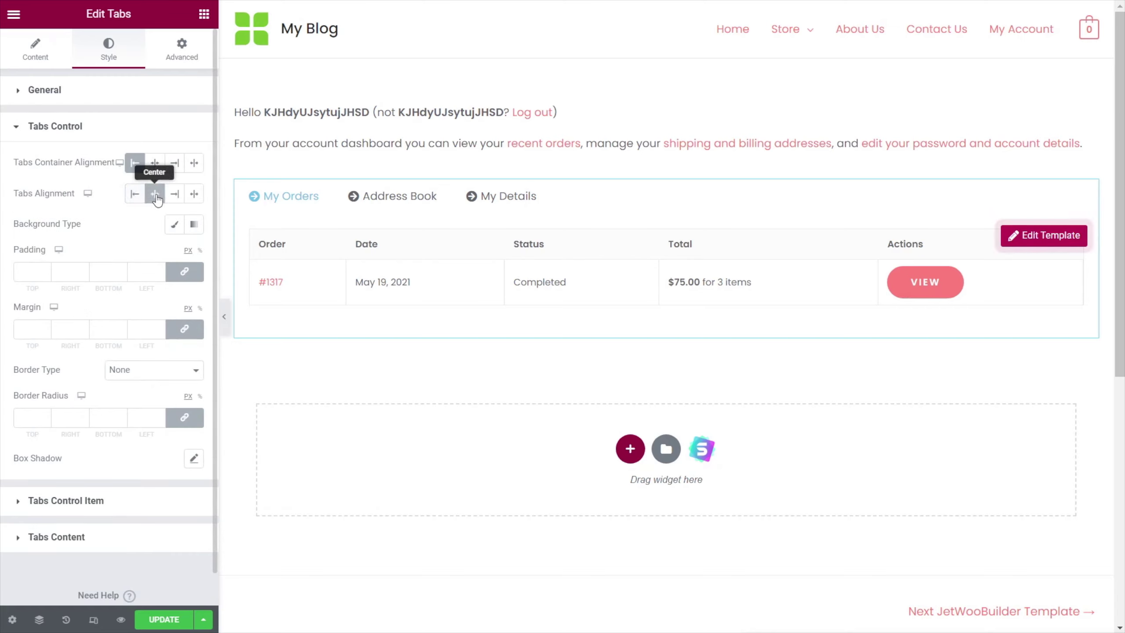
pyautogui.click(157, 165)
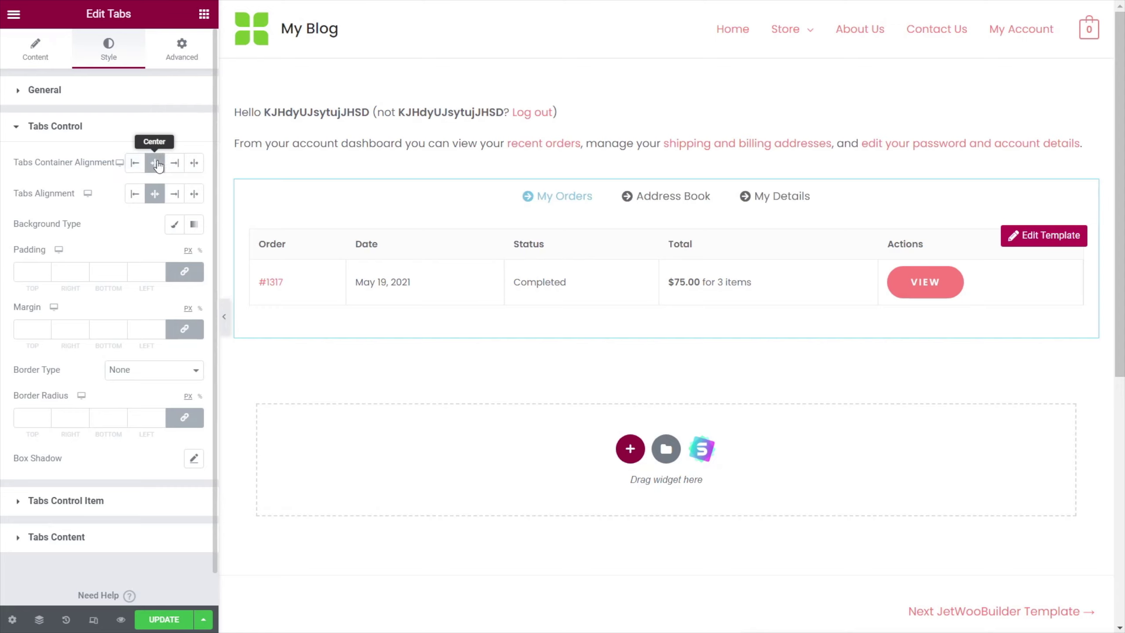
pyautogui.click(194, 194)
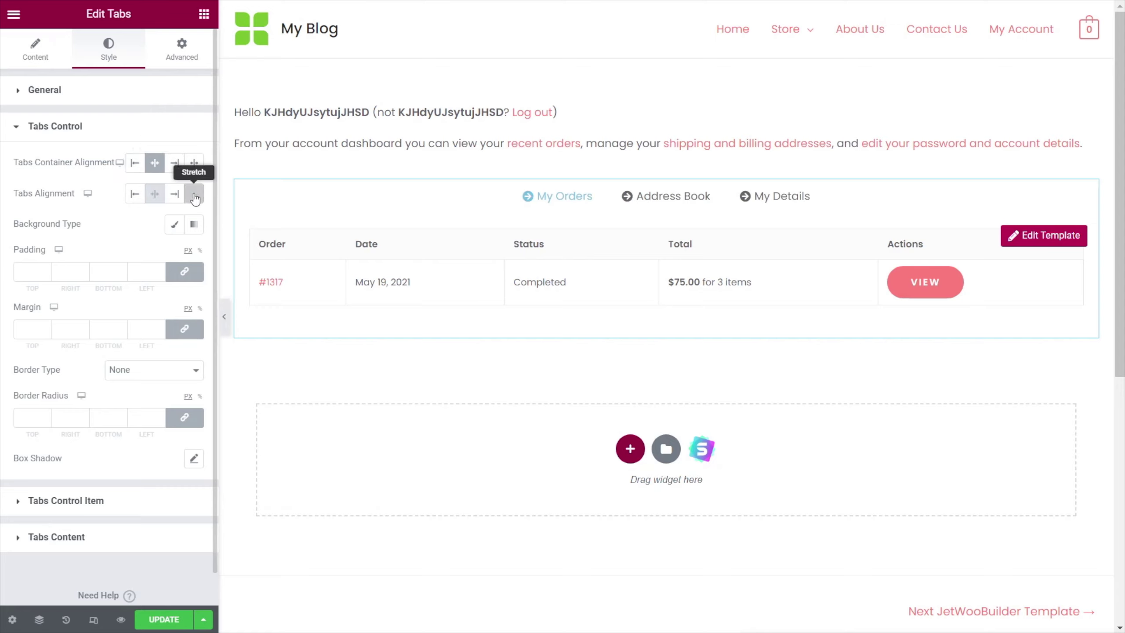
pyautogui.click(194, 162)
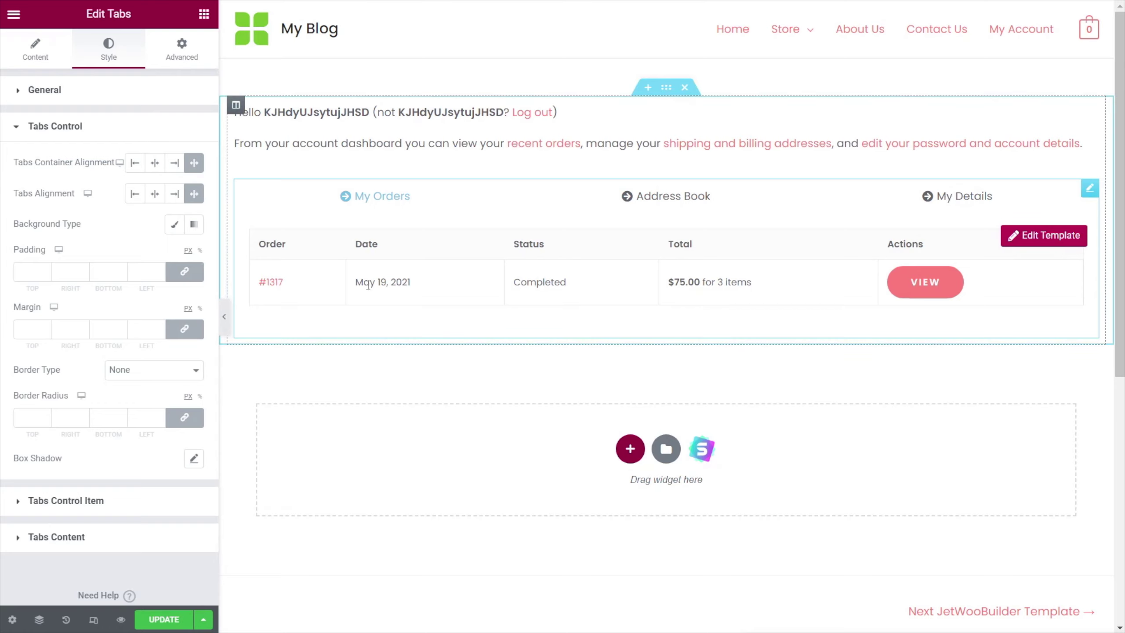
# Review the Tabs Control Item style settings, including the hover state styles, and collapse that section.
pyautogui.click(71, 501)
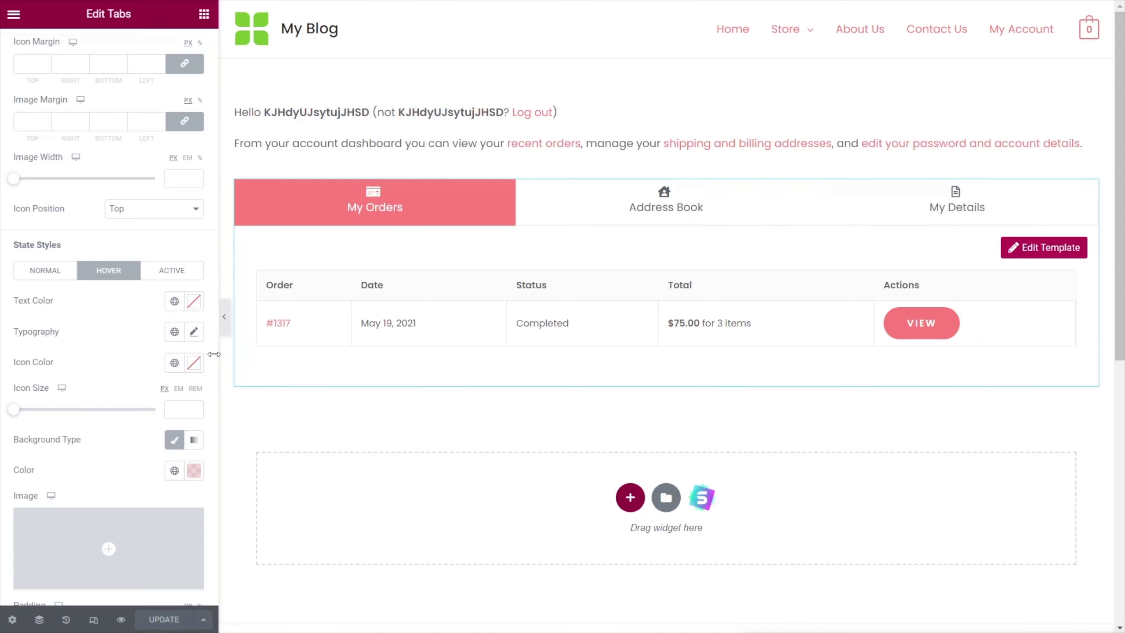
pyautogui.scroll(4, 215, 352)
pyautogui.click(58, 168)
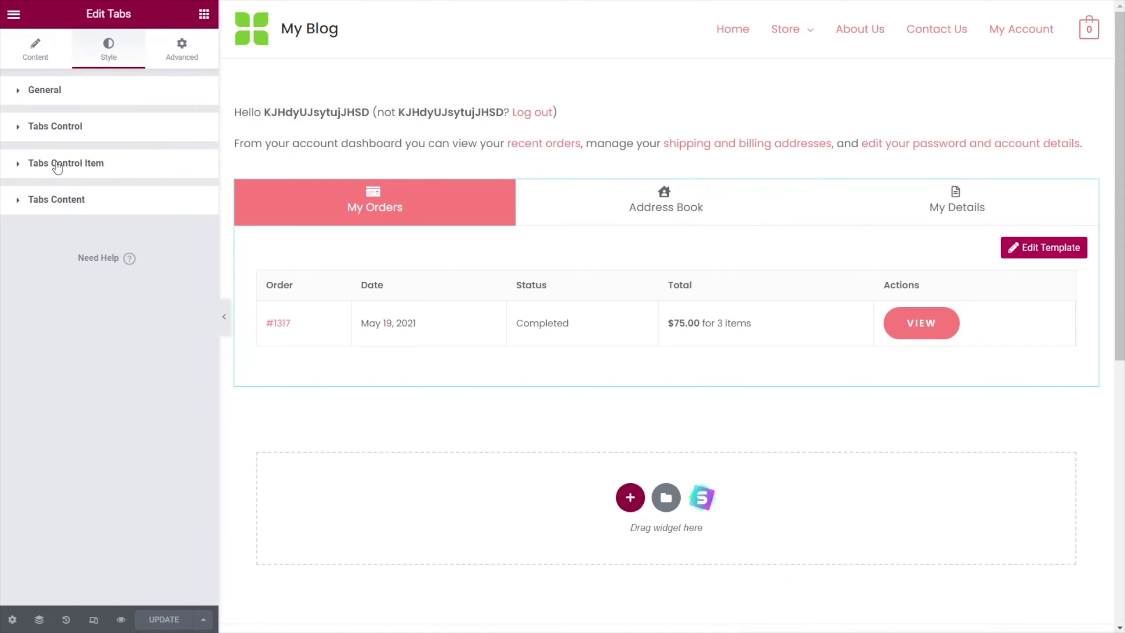